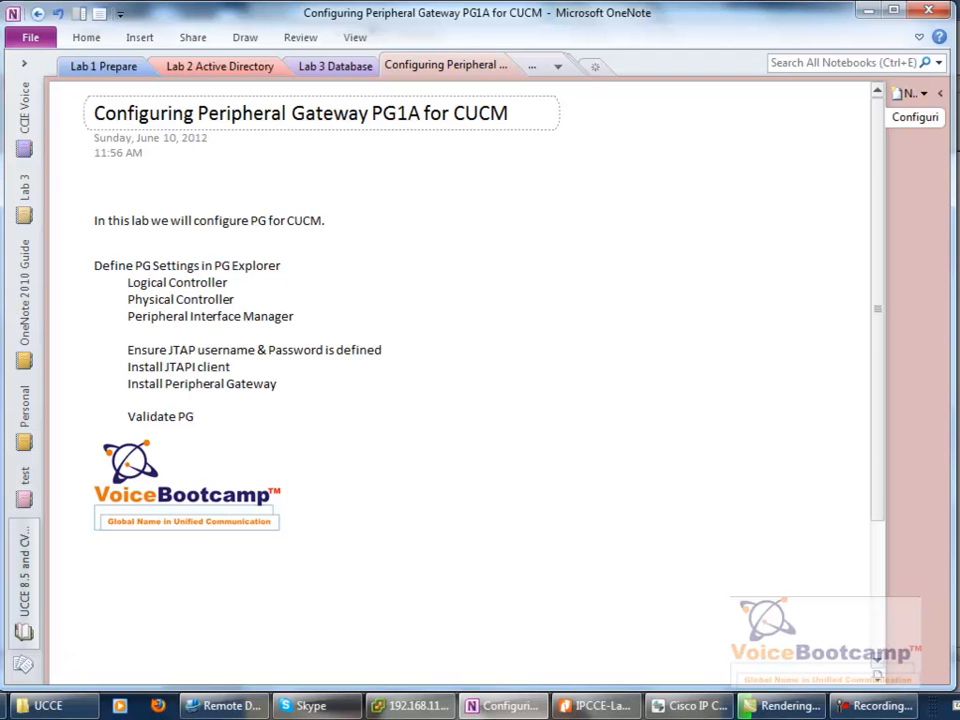
- Indent the 'Define PG Settings in PG Explorer' line in OneNote, then return to Remote Desktop
left_click(98, 265)
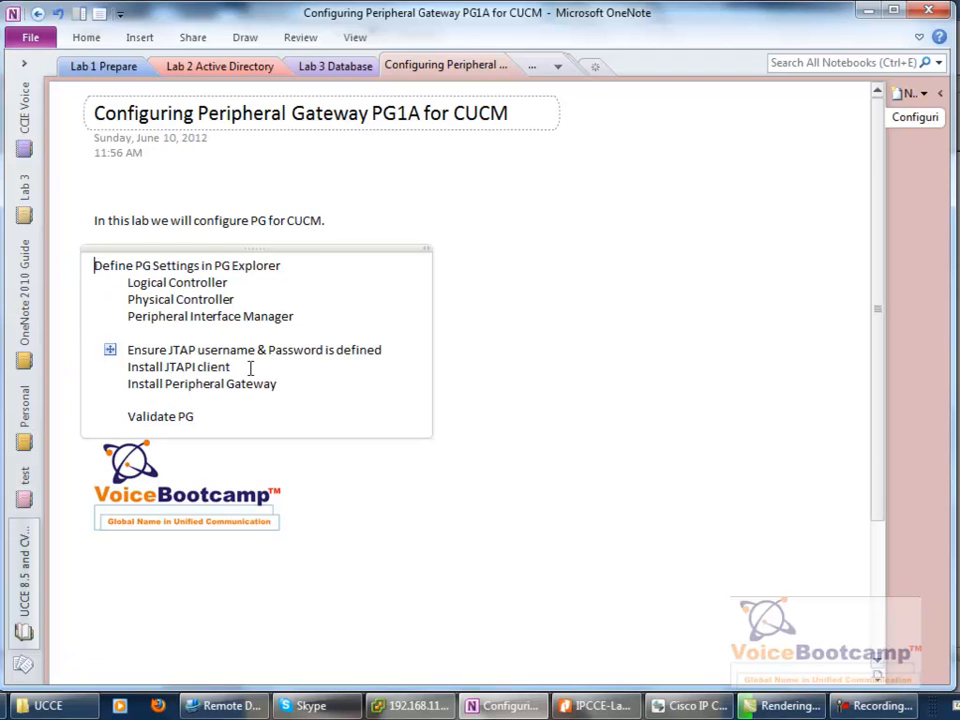
key("Tab")
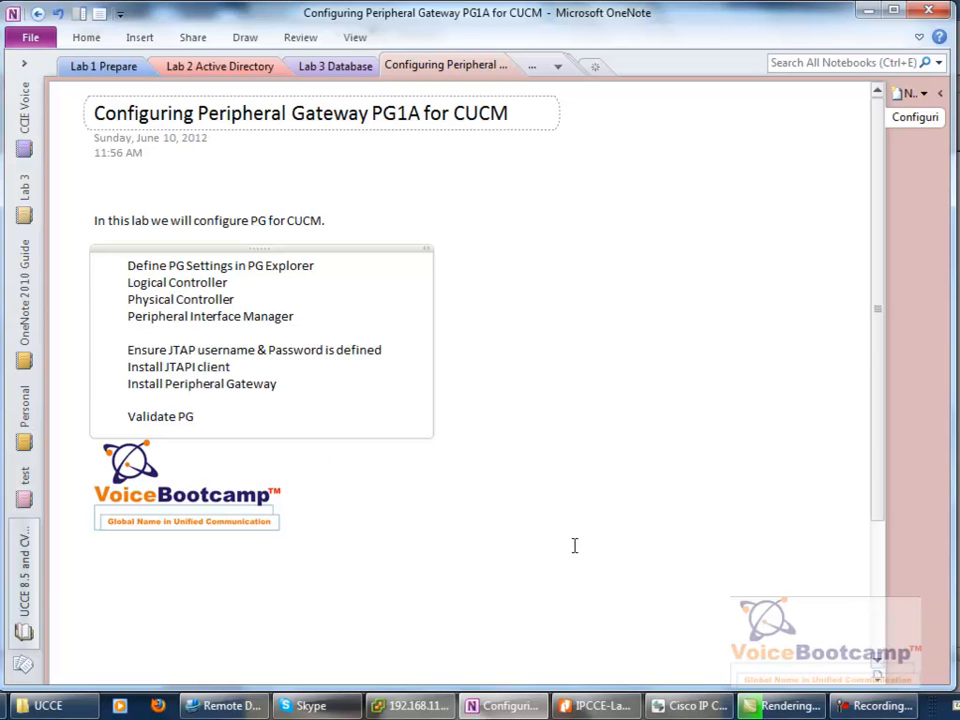
left_click(228, 705)
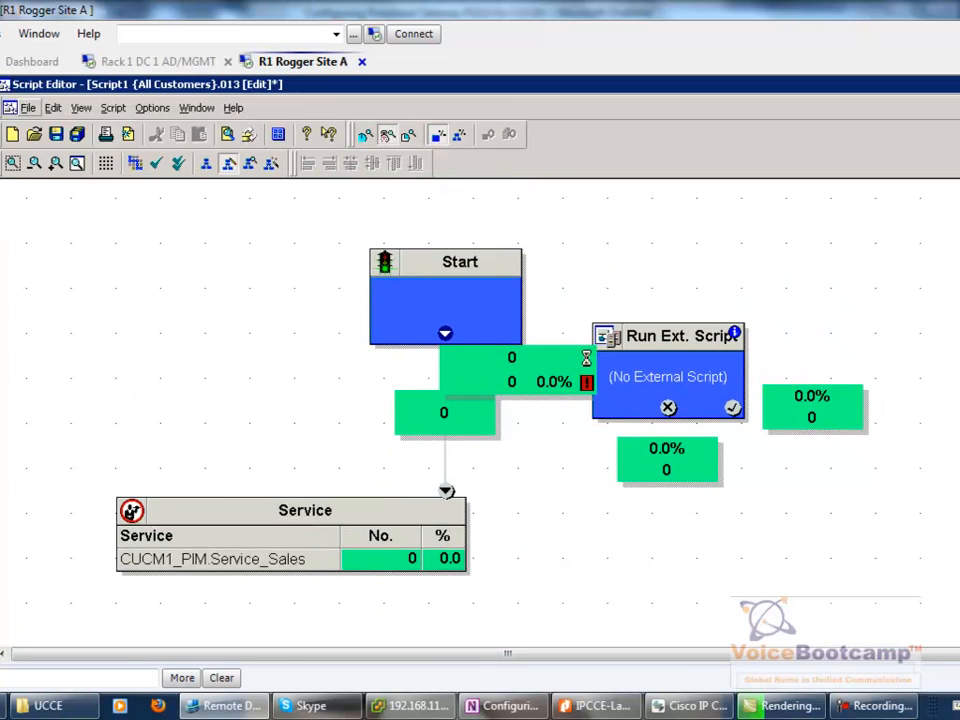
- Open the Agent Desk Settings List from List Tools and retrieve the existing desk settings
key("super+Down")
key("super+Down")
scroll(480, 360, "down", 3)
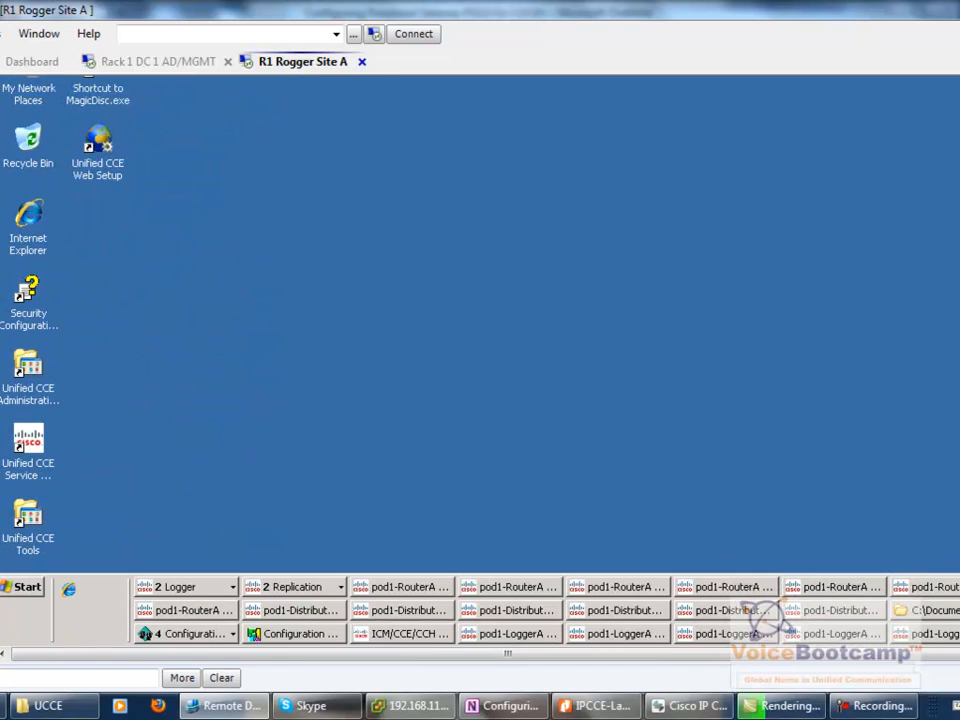
left_click(300, 636)
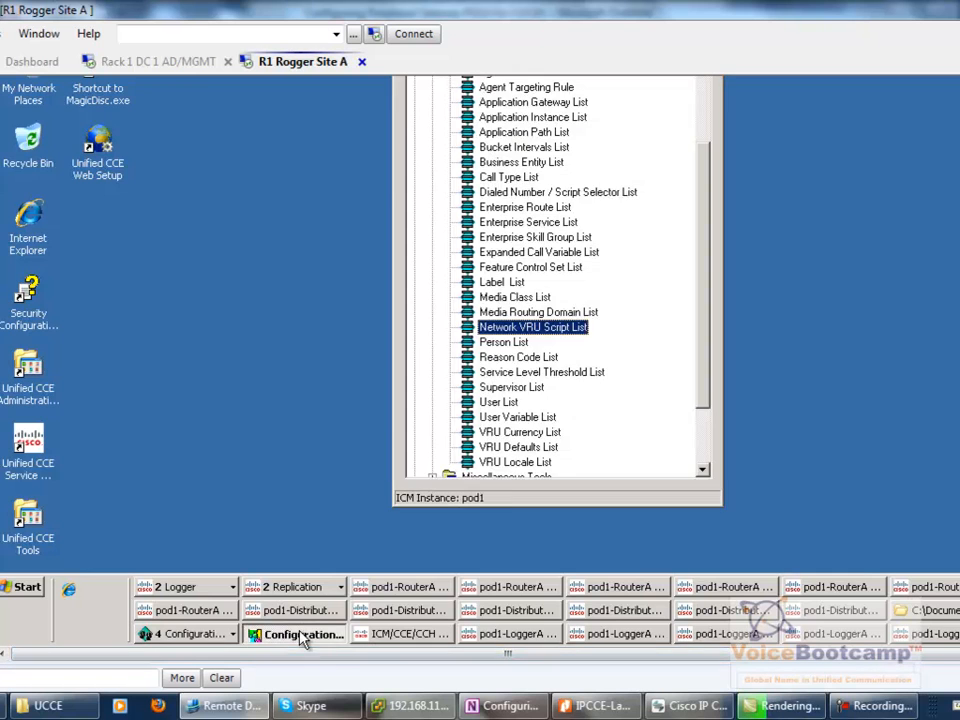
scroll(603, 267, "up", 3)
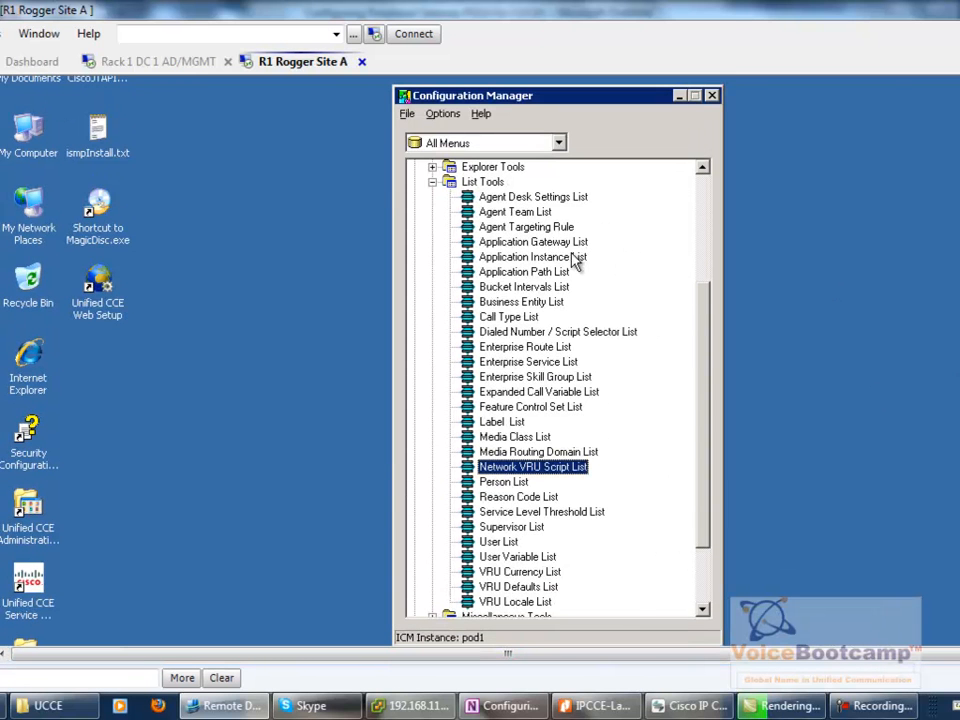
left_click(478, 183)
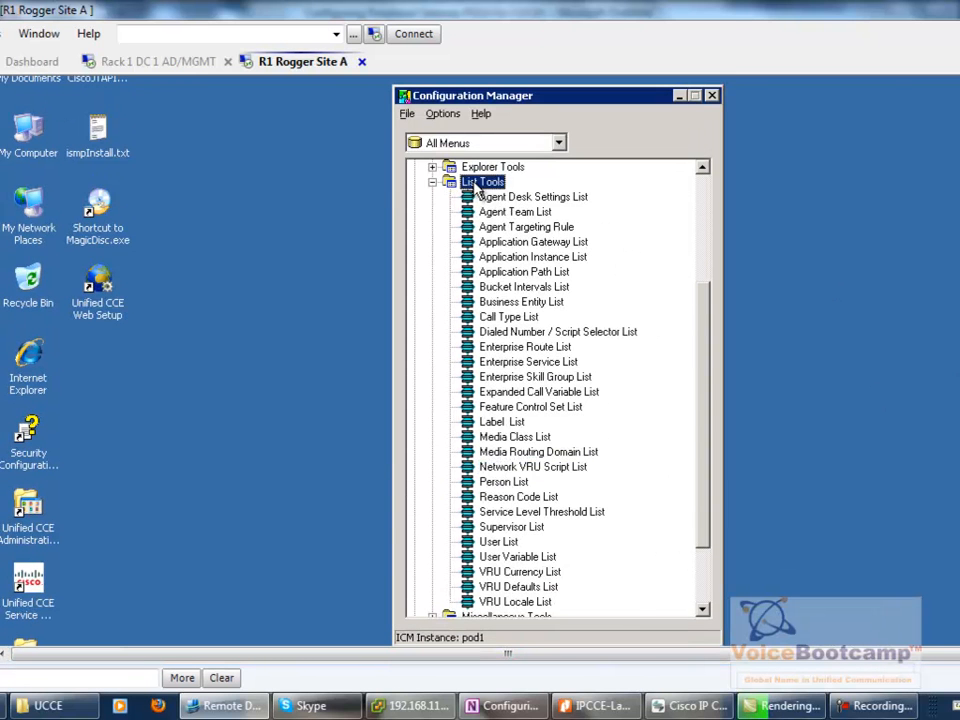
double_click(482, 196)
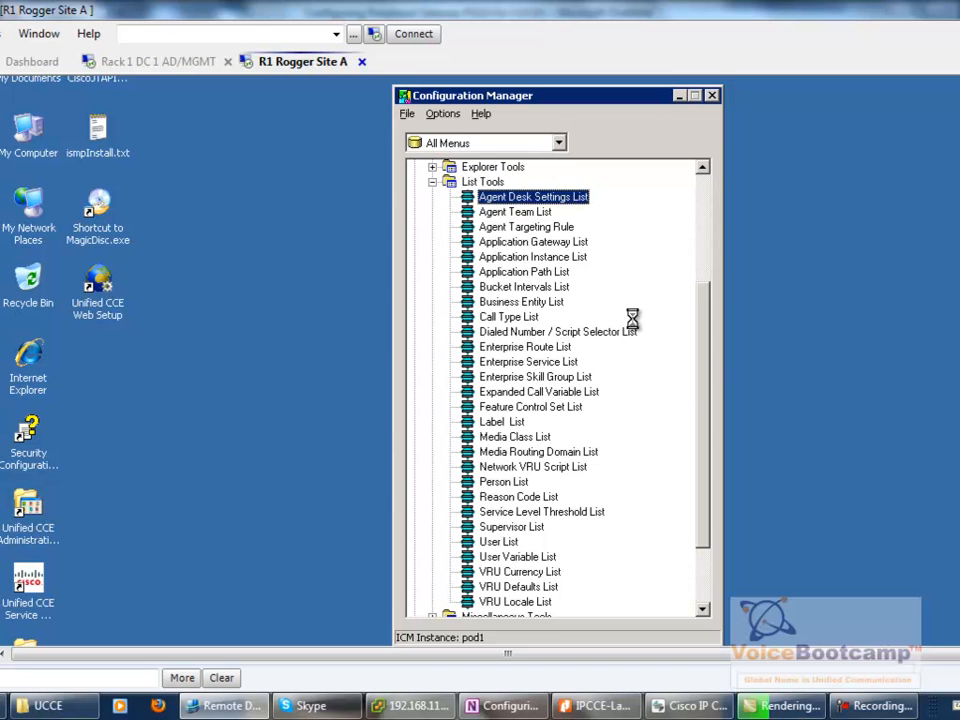
scroll(480, 360, "up", 1)
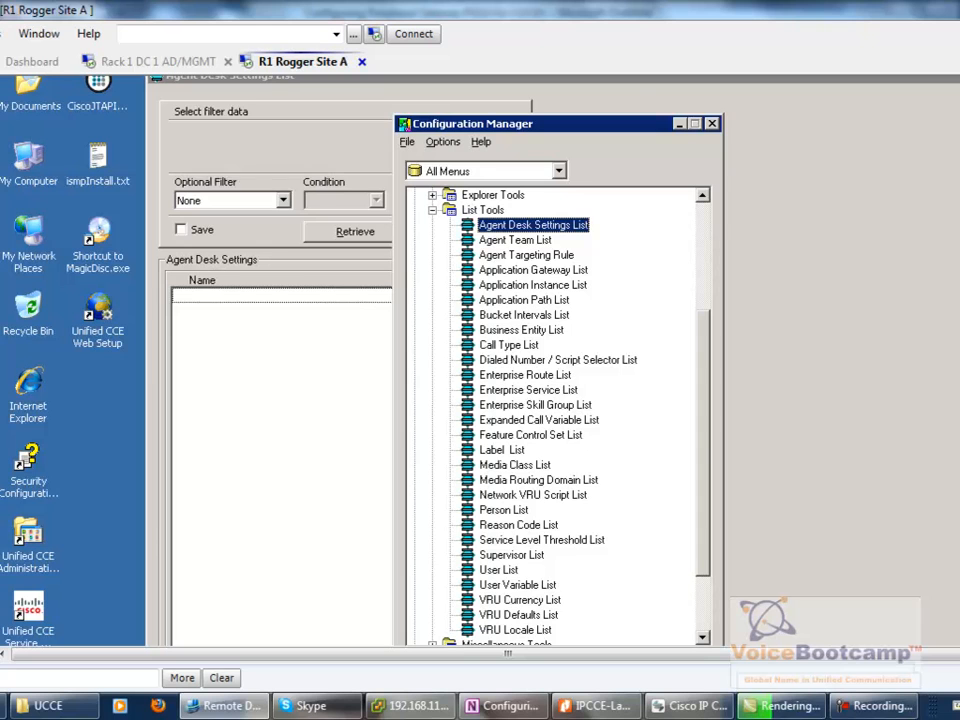
left_click(679, 123)
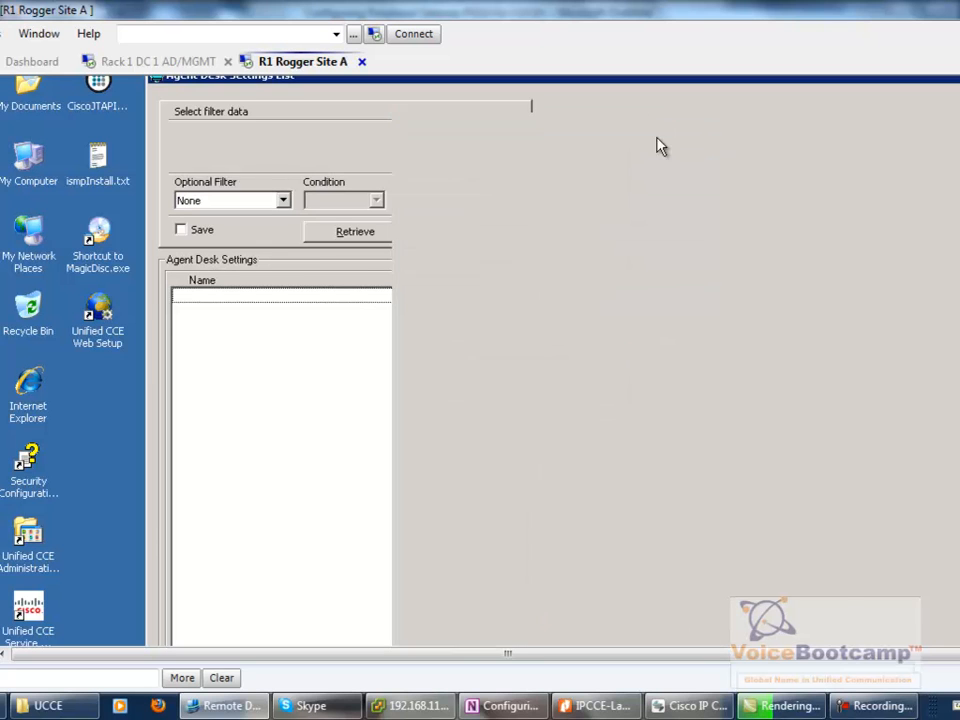
left_click(370, 236)
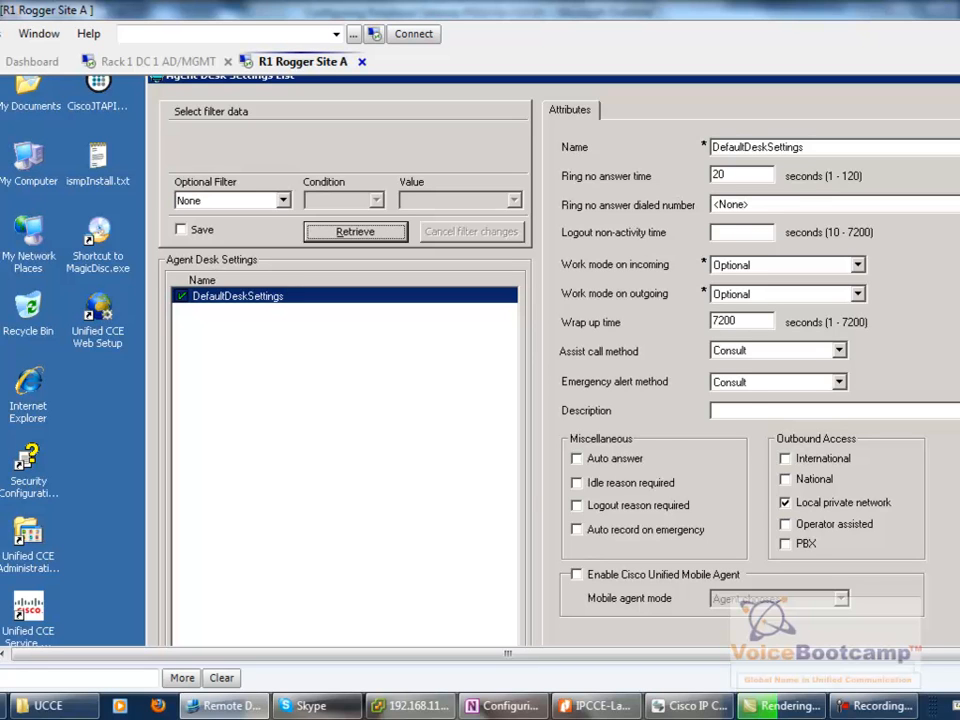
- Review DefaultDeskSettings: auto answer setting and the 20-second ring no answer time
left_click(598, 466)
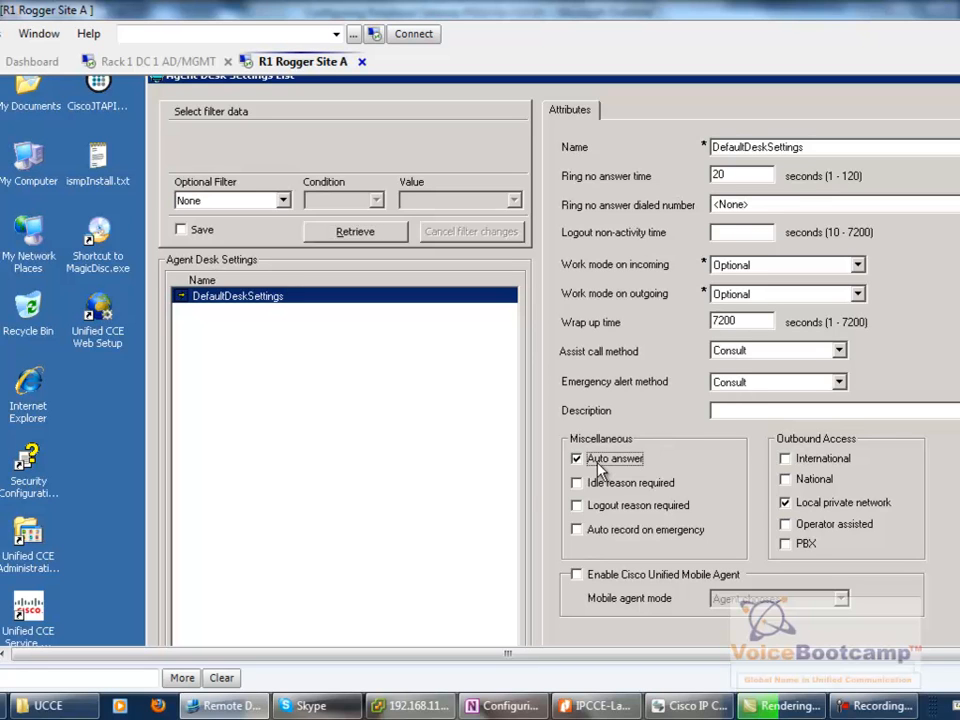
double_click(729, 178)
scroll(552, 360, "down", 1)
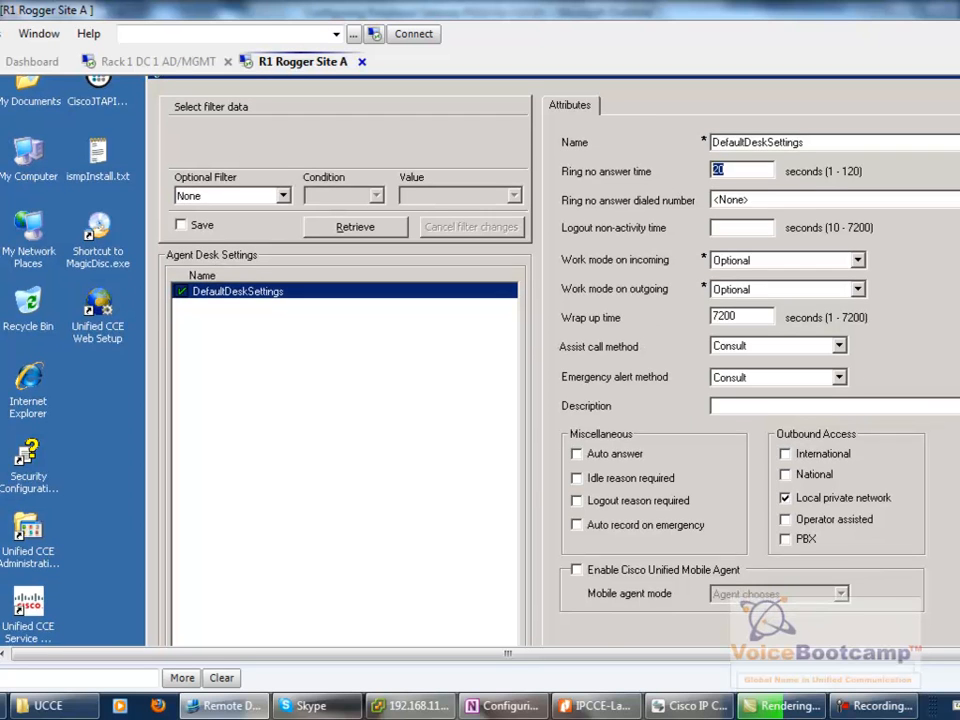
scroll(552, 360, "up", 1)
scroll(552, 360, "down", 3)
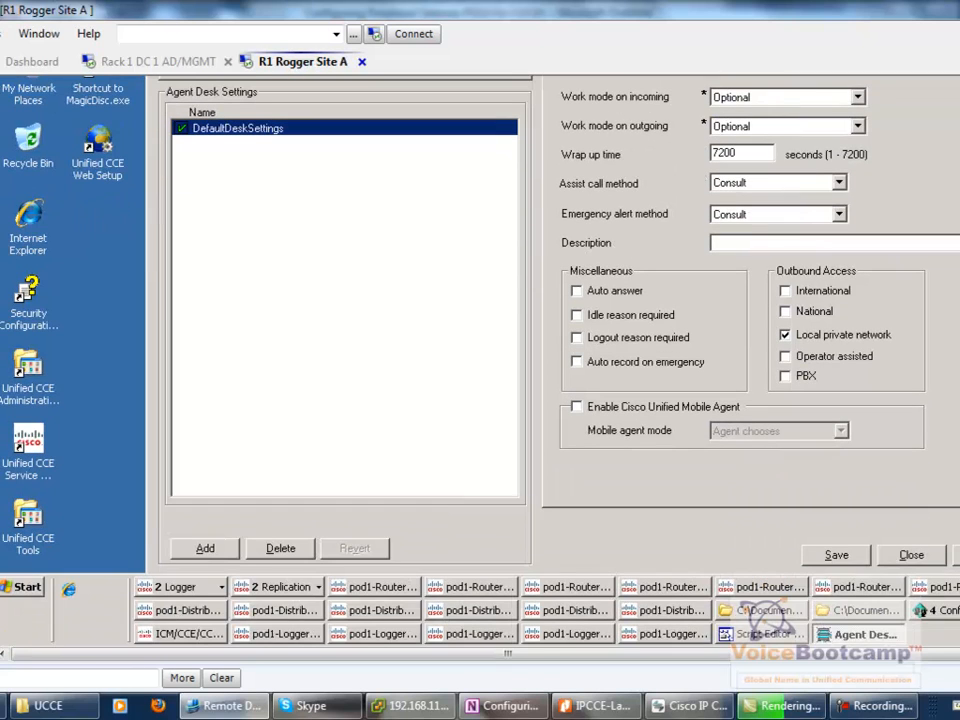
left_click(948, 610)
- In PG Explorer, retrieve the gateways, collapse CVP1, and select and expand CUCM1
left_click(948, 588)
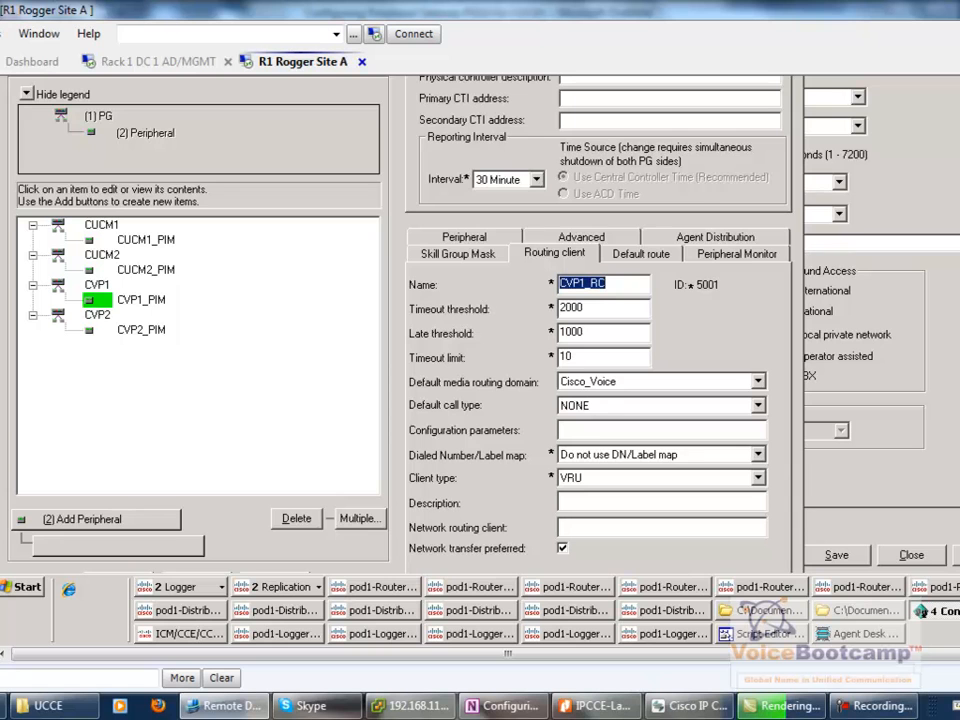
scroll(552, 360, "up", 3)
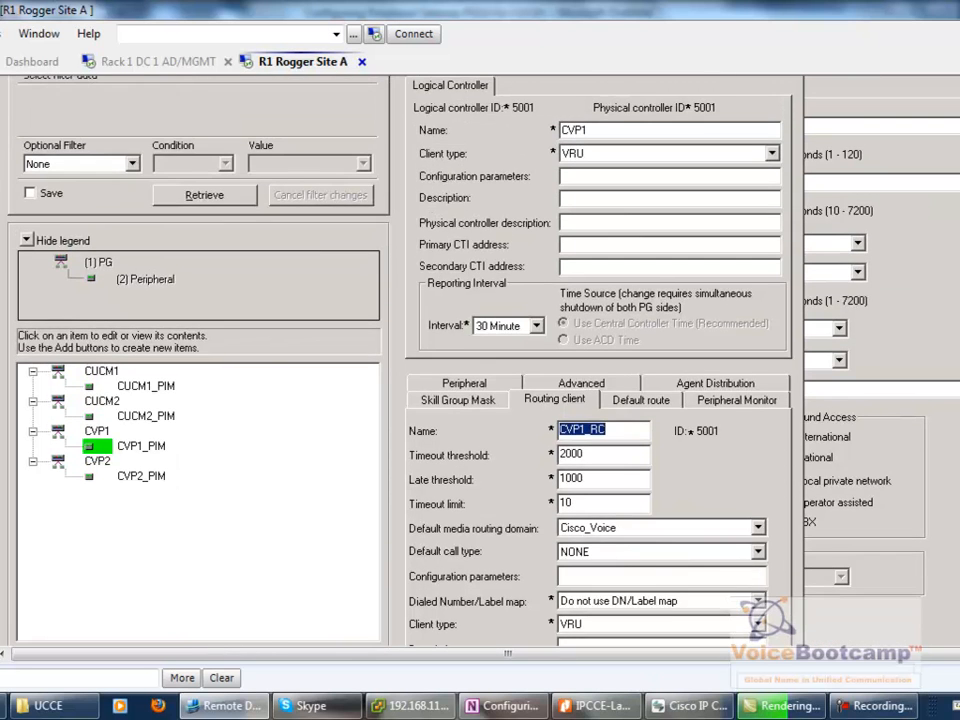
scroll(396, 186, "up", 1)
left_click(201, 229)
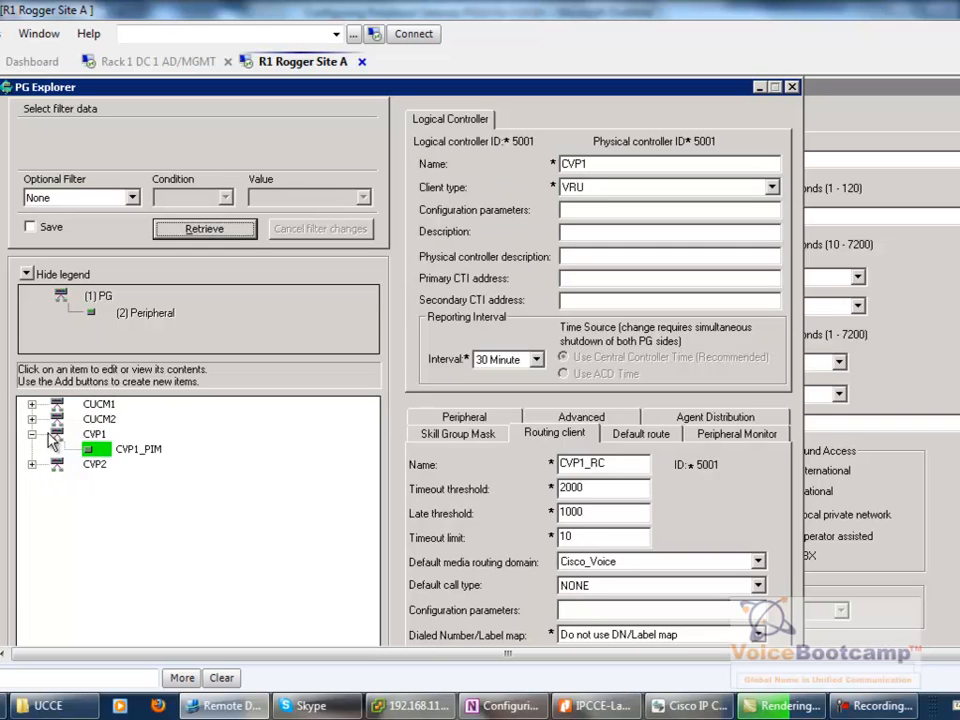
left_click(32, 434)
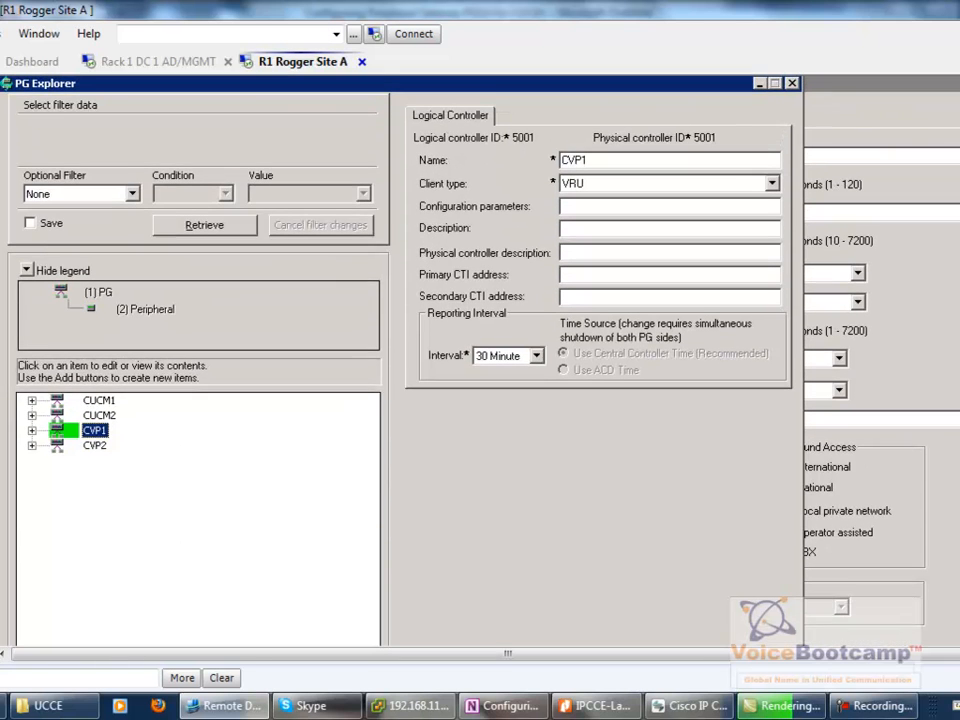
left_click(98, 404)
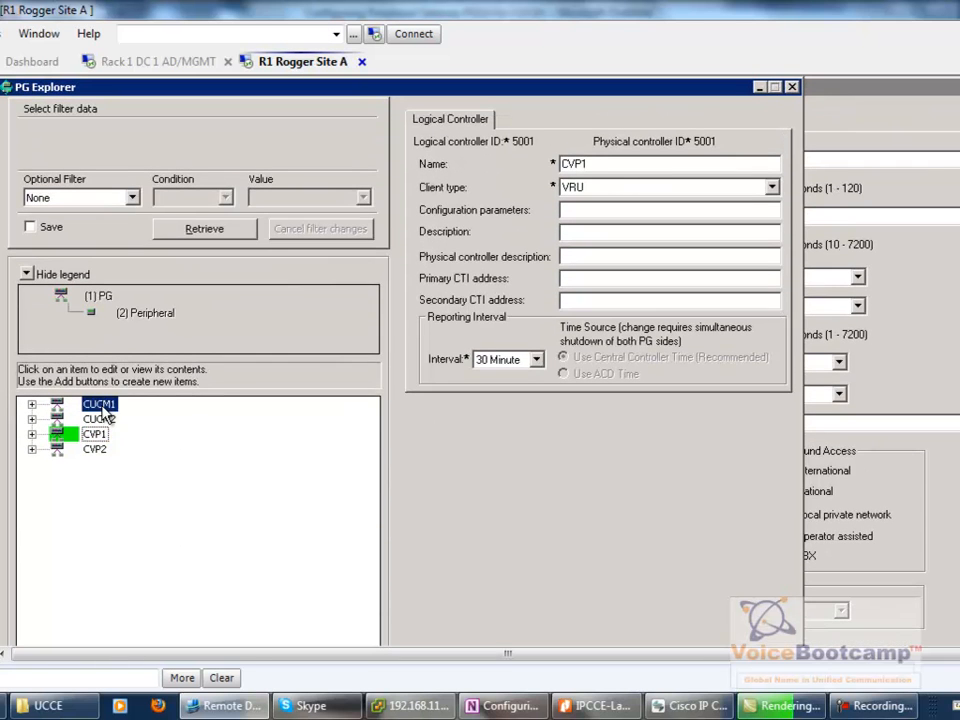
left_click(32, 405)
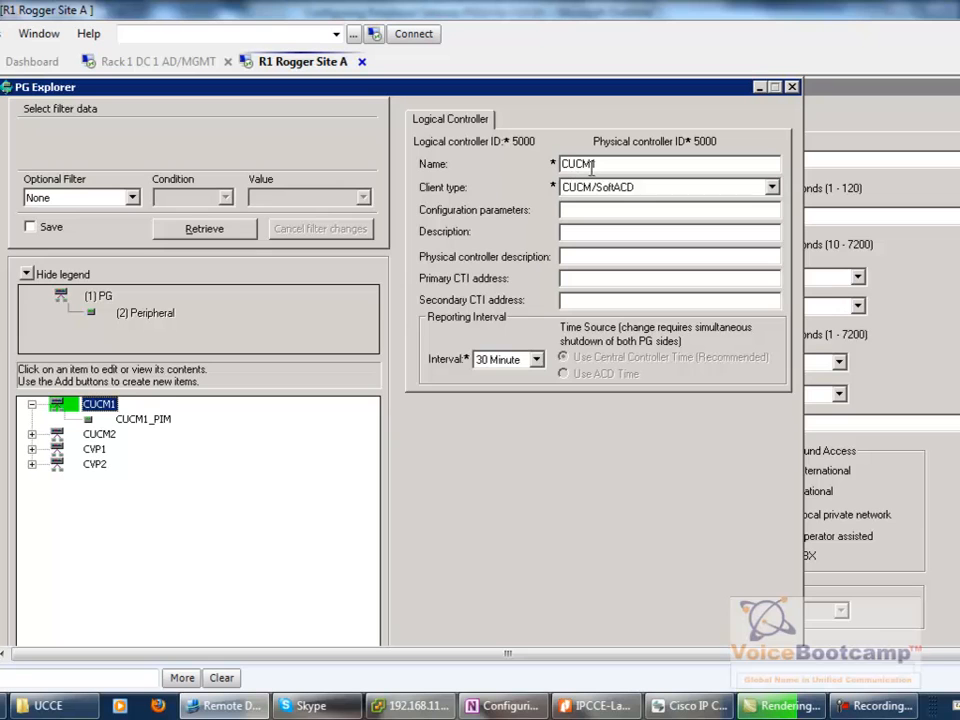
- Confirm CUCM1 uses controller IDs 5000, CUCM/SoftACD client type and a 30 Minute interval
double_click(521, 141)
double_click(706, 142)
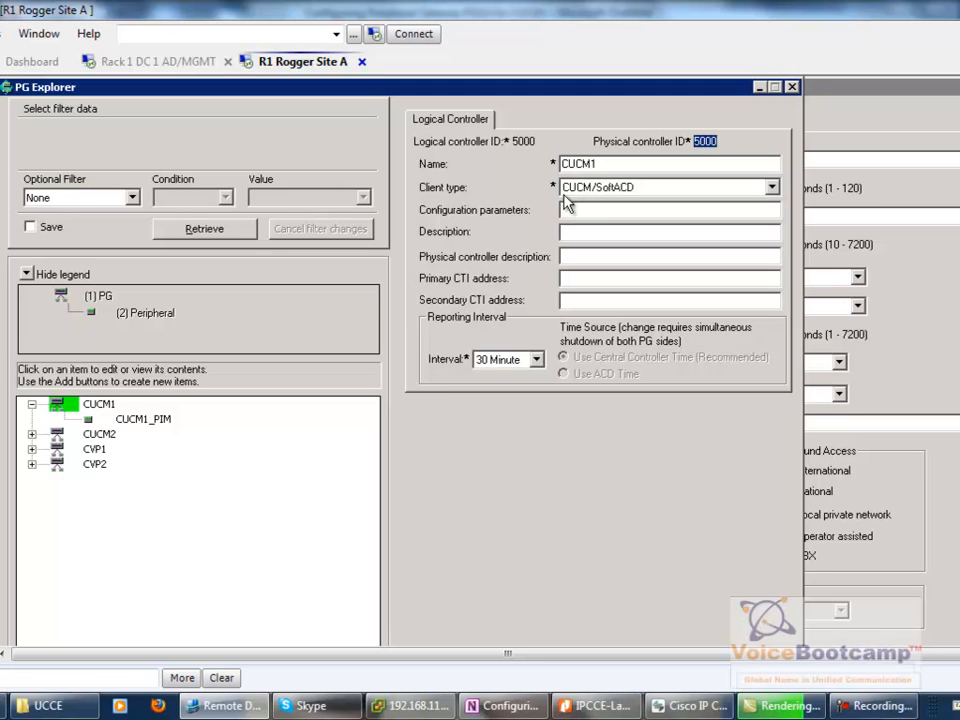
left_click(620, 195)
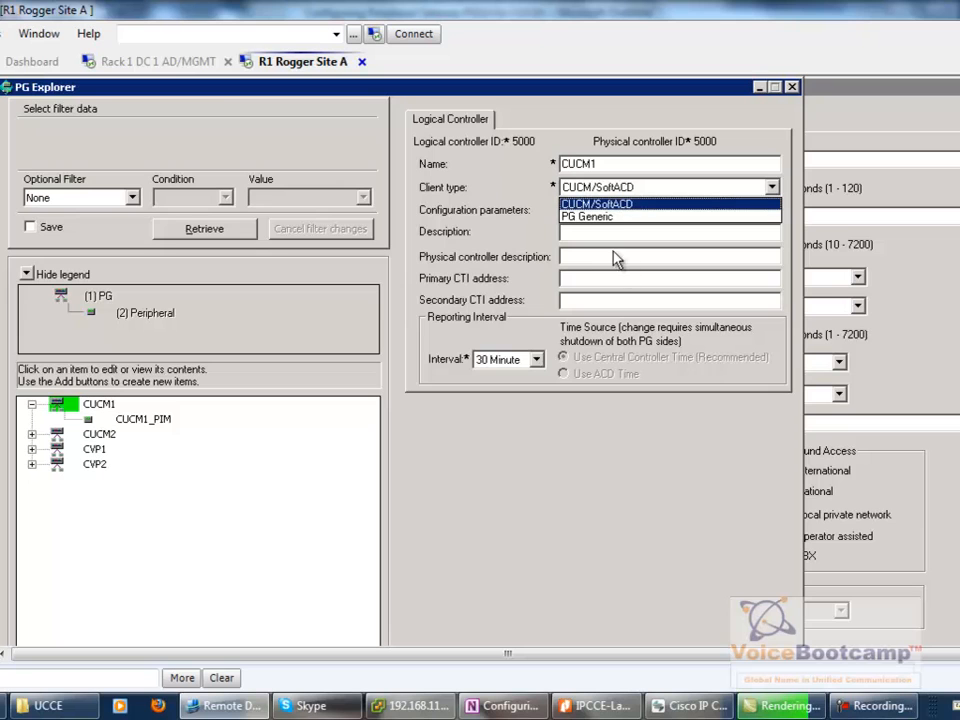
left_click(496, 213)
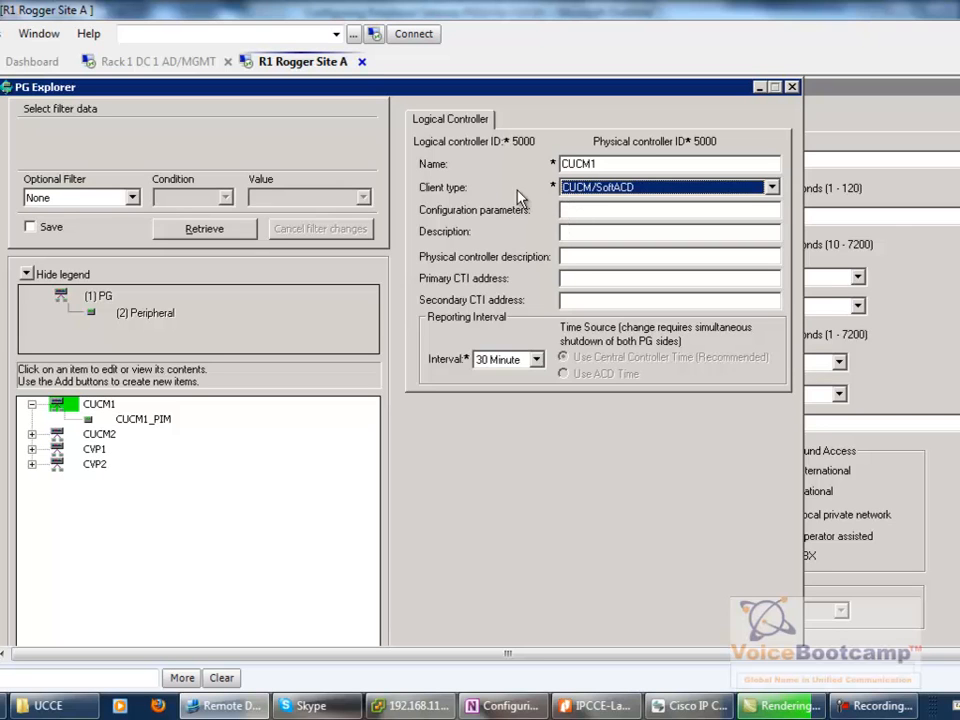
left_click(571, 280)
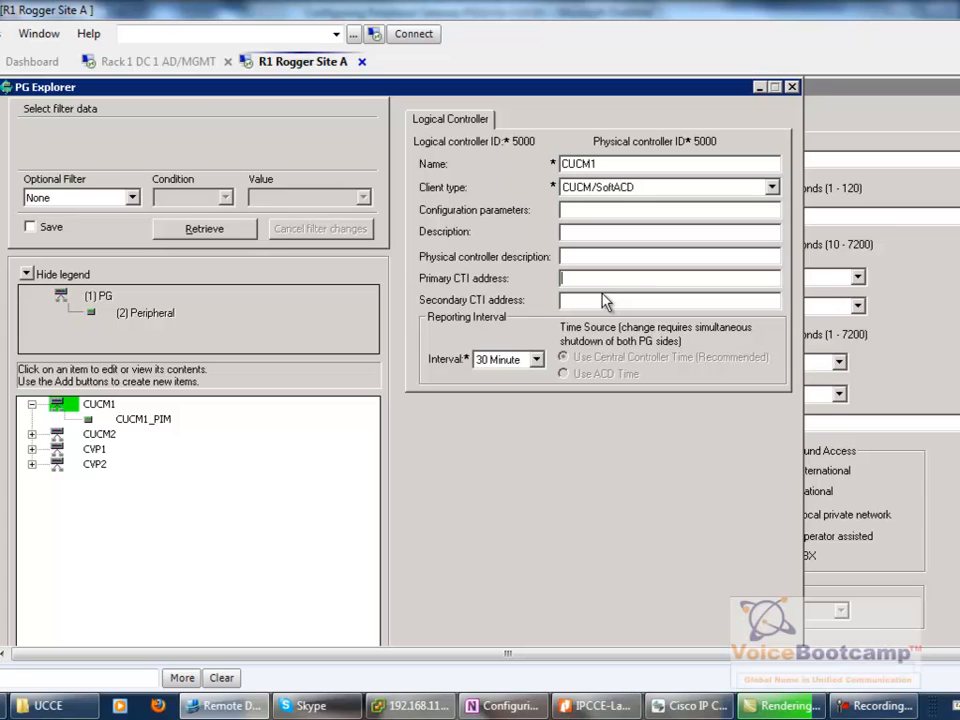
left_click(517, 368)
left_click(517, 368)
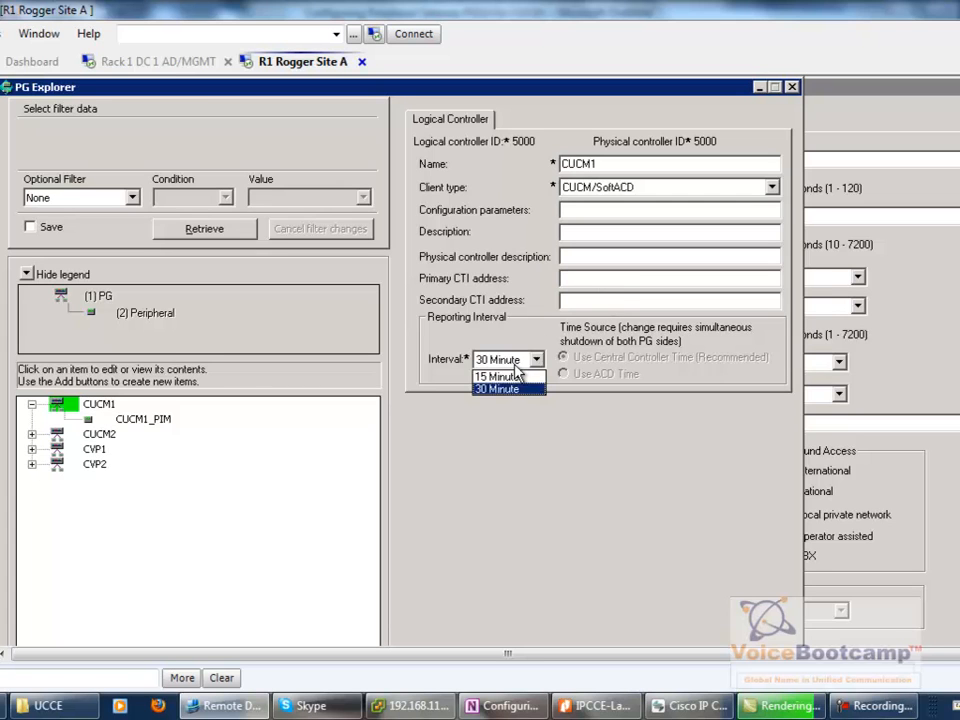
left_click(575, 368)
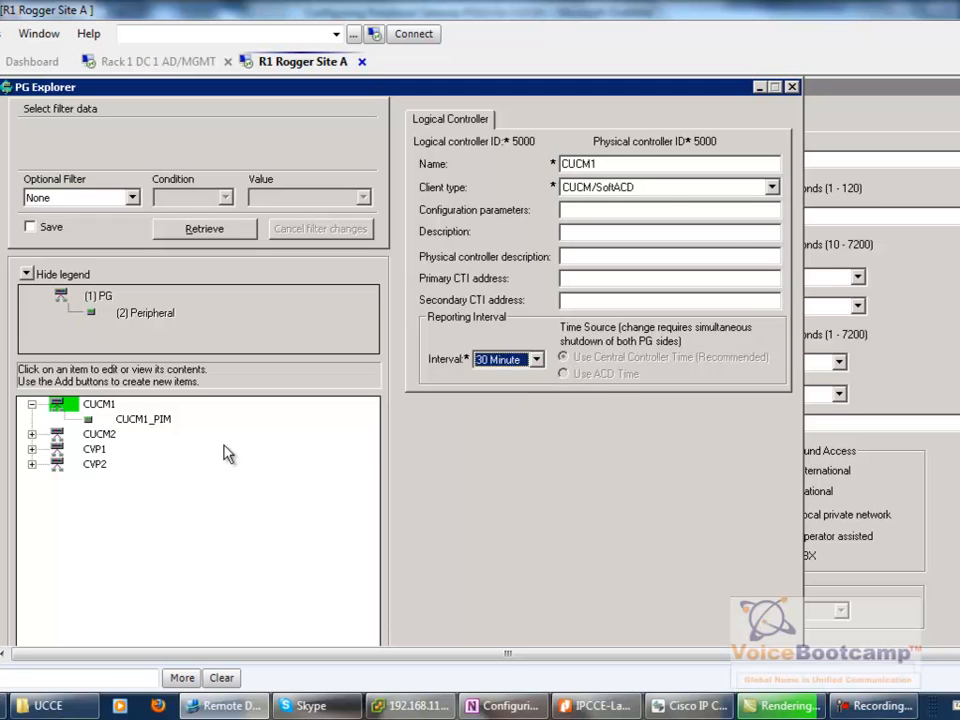
left_click(114, 403)
scroll(480, 362, "down", 2)
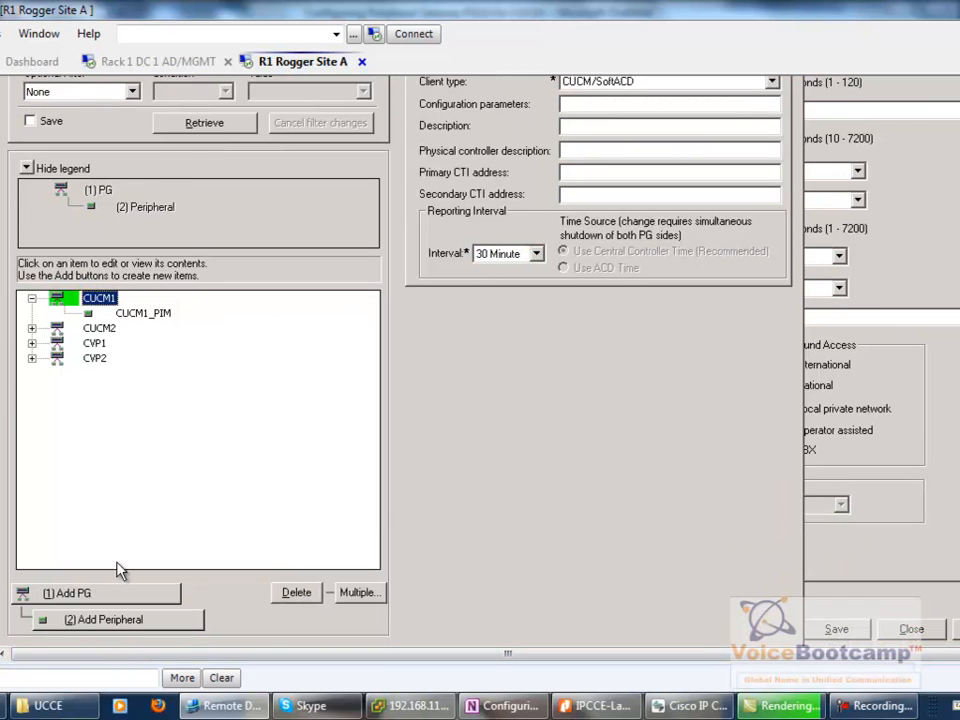
- Mark the stray CUCM1_1 peripheral under CUCM1 for deletion
left_click(143, 313)
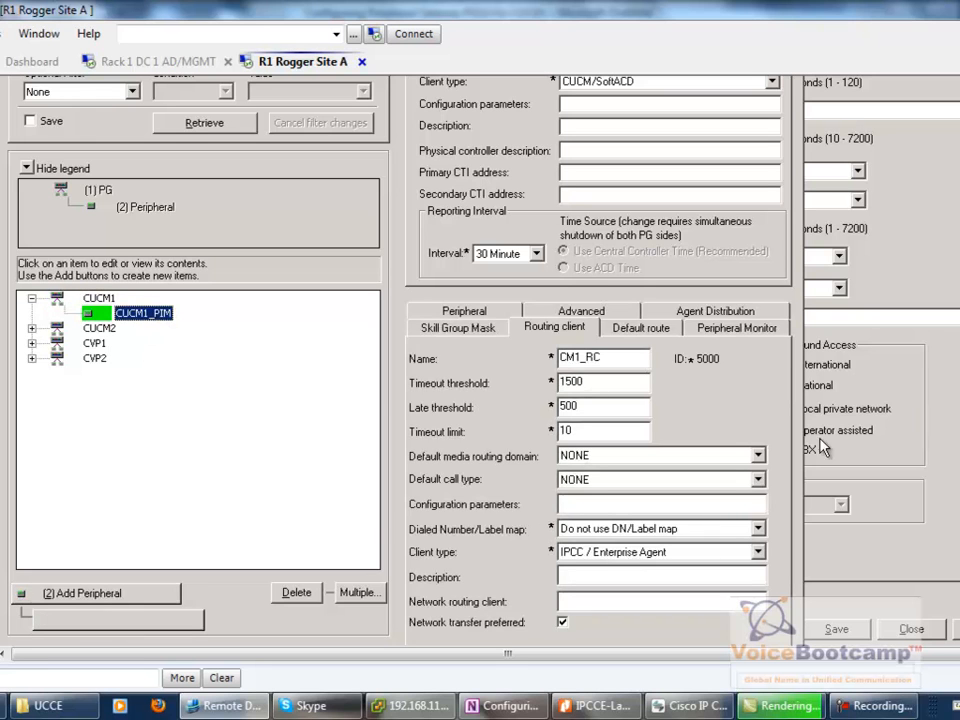
left_click(99, 298)
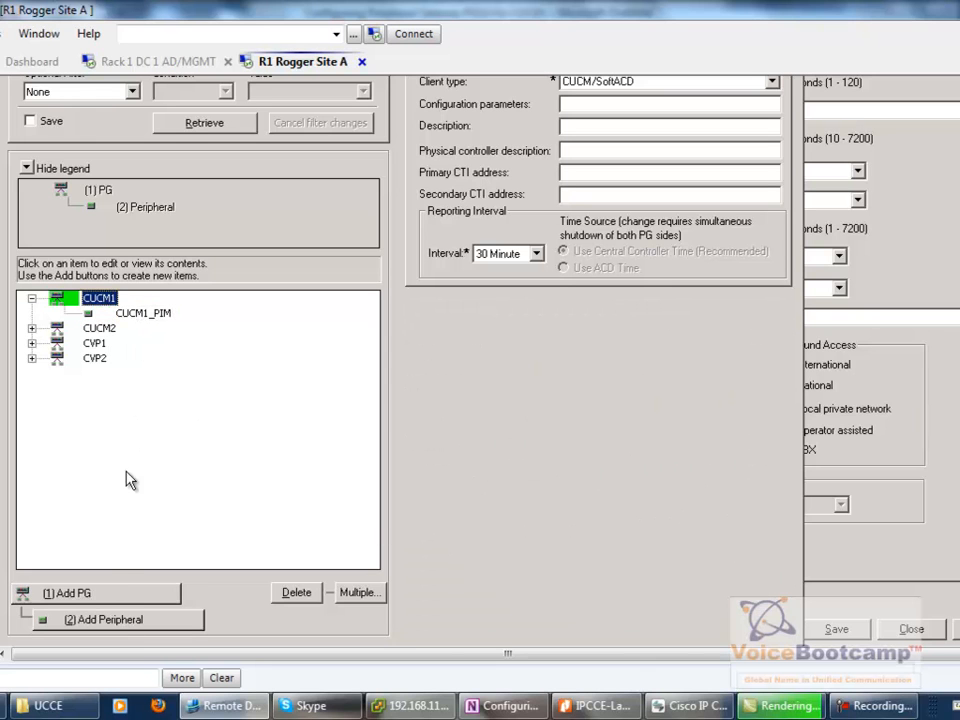
left_click(110, 619)
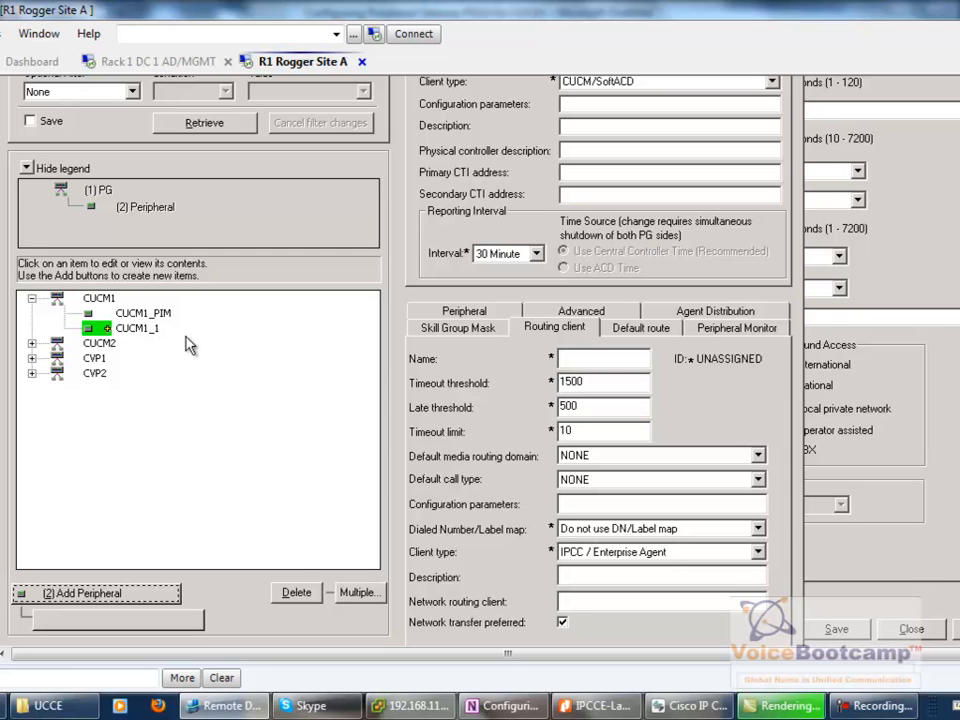
left_click(296, 591)
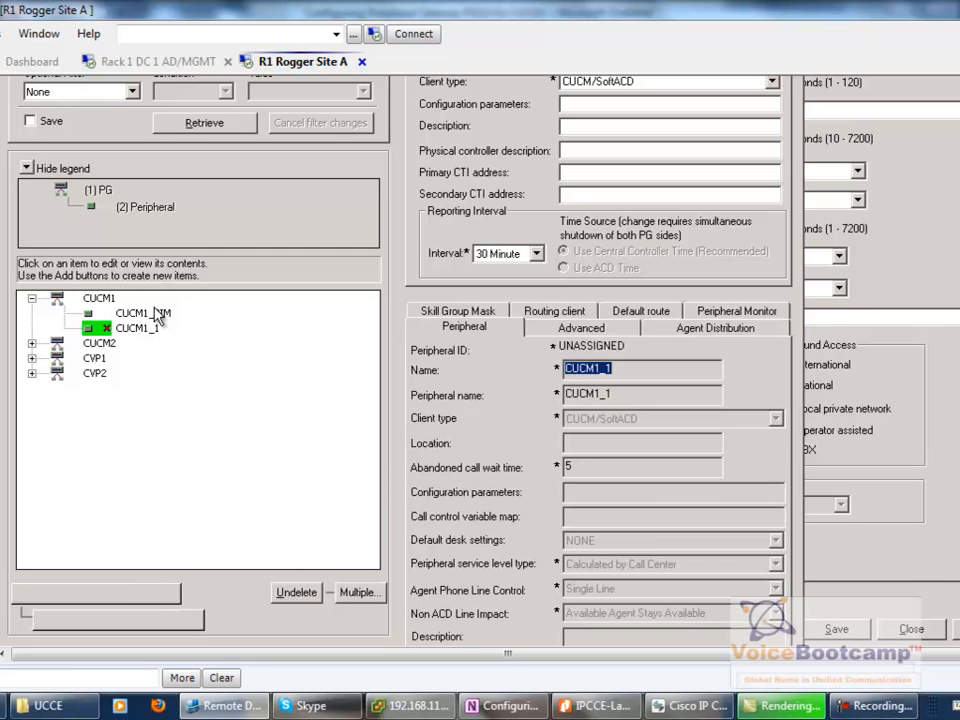
- Review CUCM1_PIM's settings (Data Center A, DefaultDeskSettings, All Lines) and its CM1_RC routing client
left_click(147, 315)
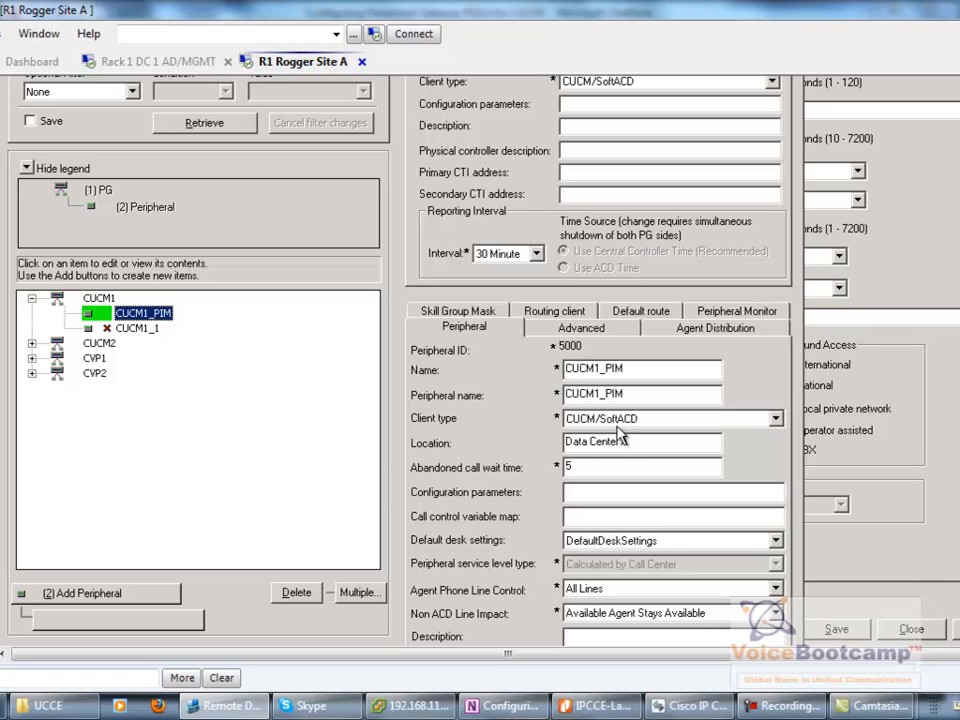
left_click_drag(655, 447, 528, 467)
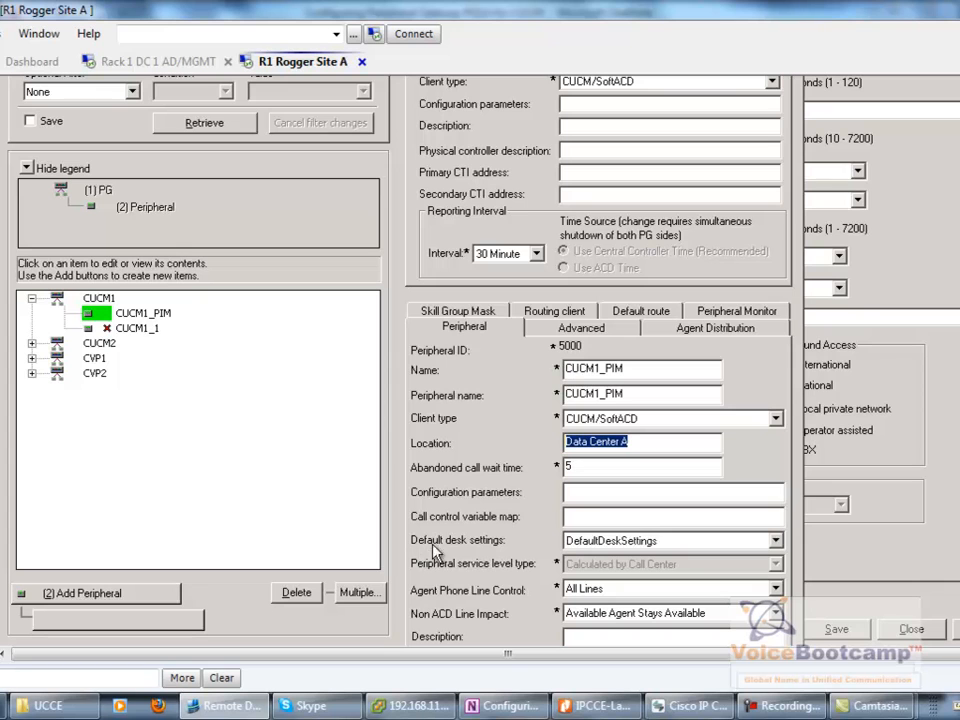
left_click(569, 545)
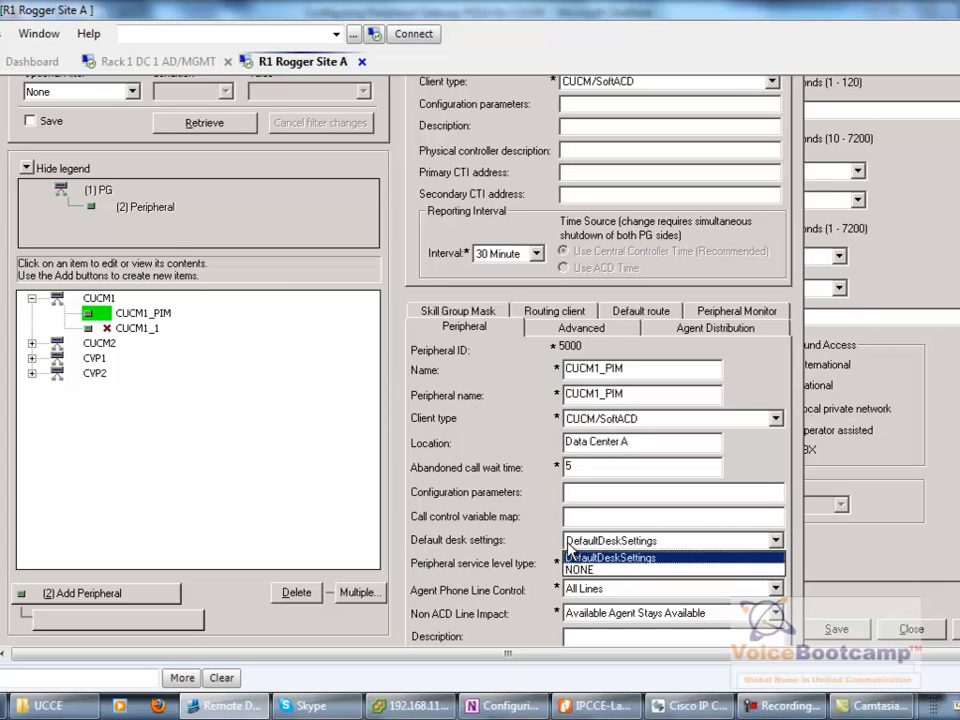
left_click(567, 556)
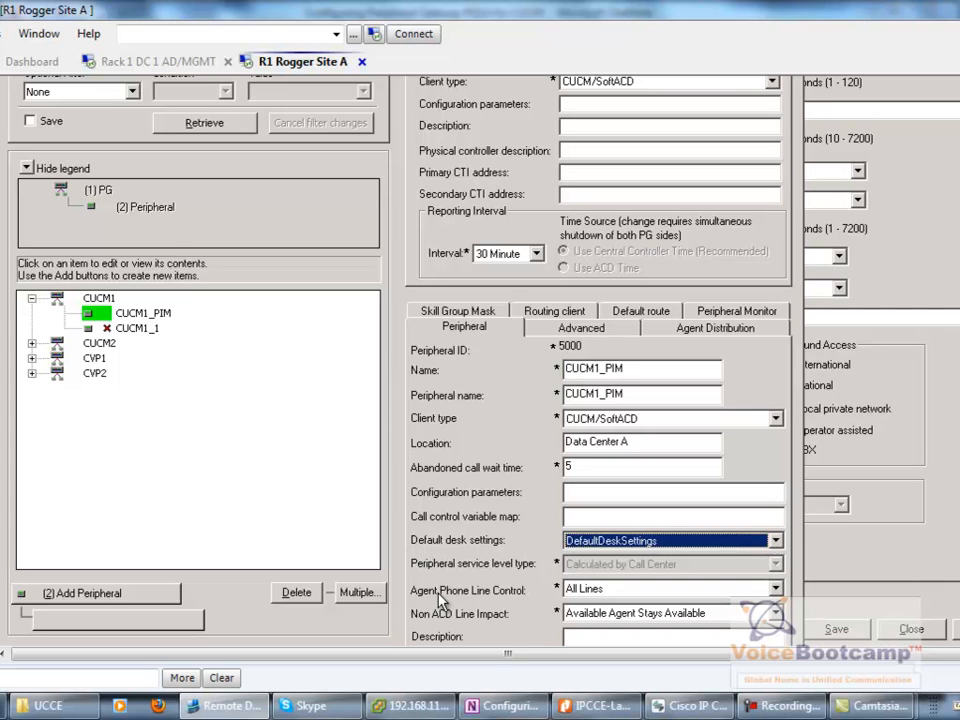
left_click(588, 589)
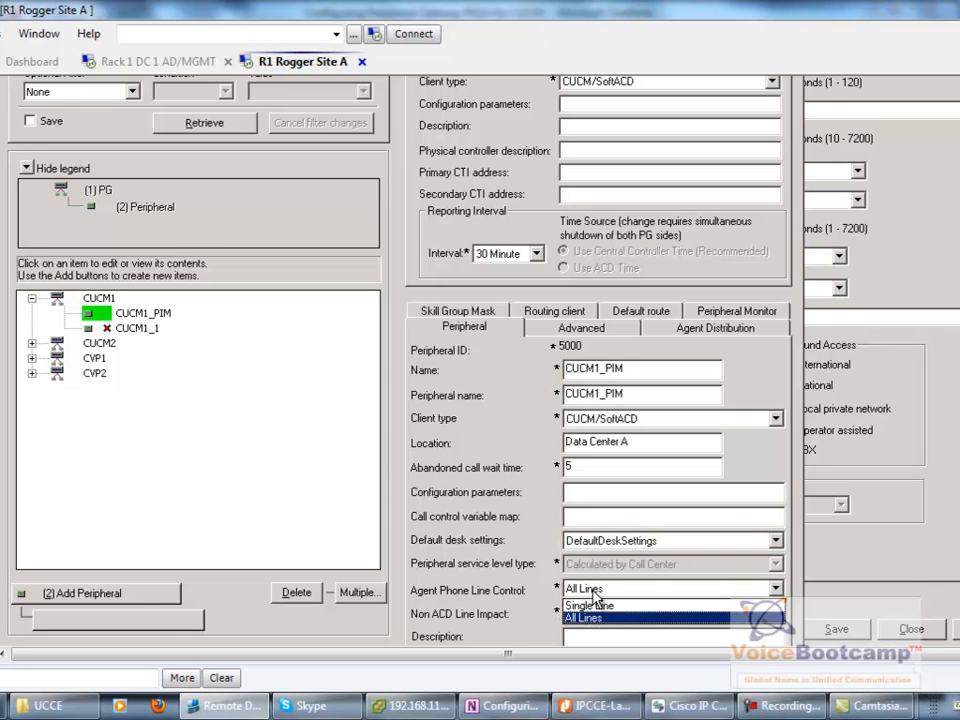
left_click(590, 617)
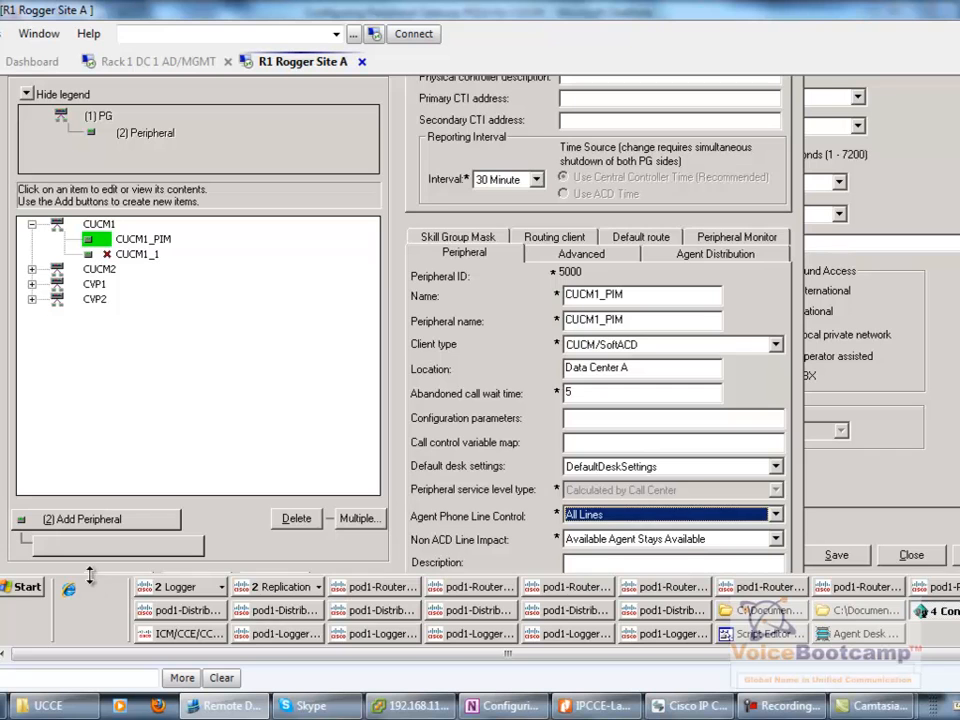
left_click_drag(89, 575, 89, 620)
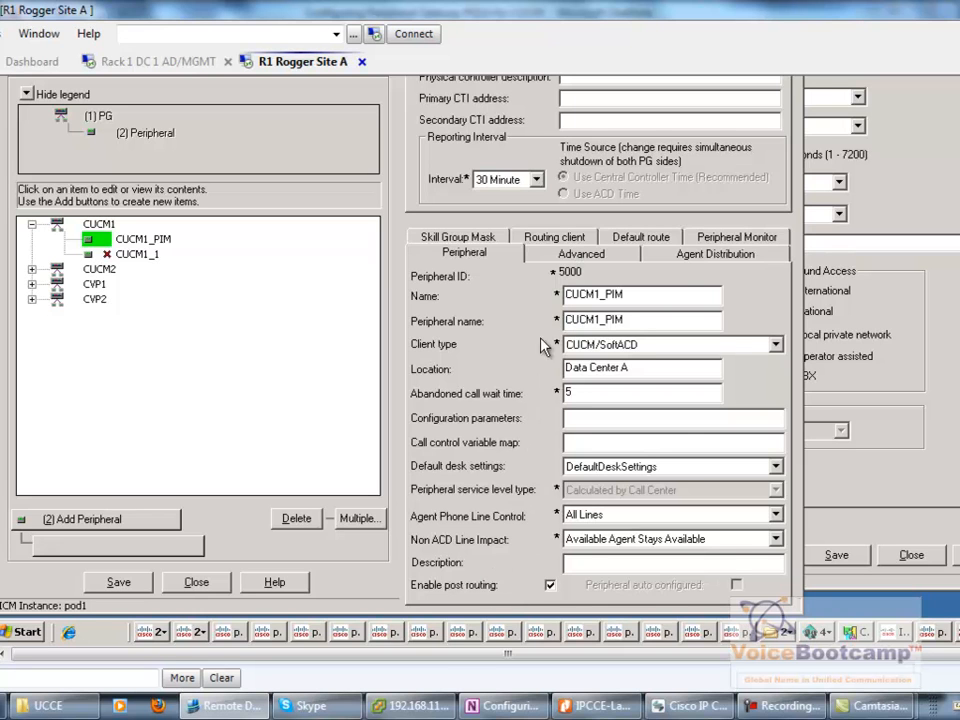
left_click(545, 238)
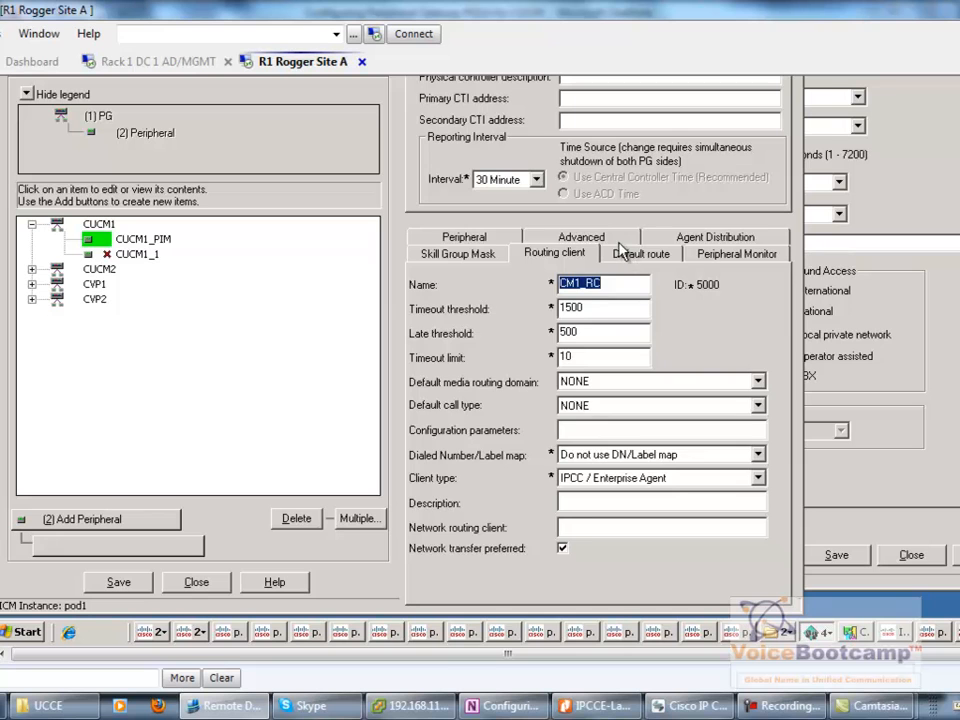
left_click(580, 237)
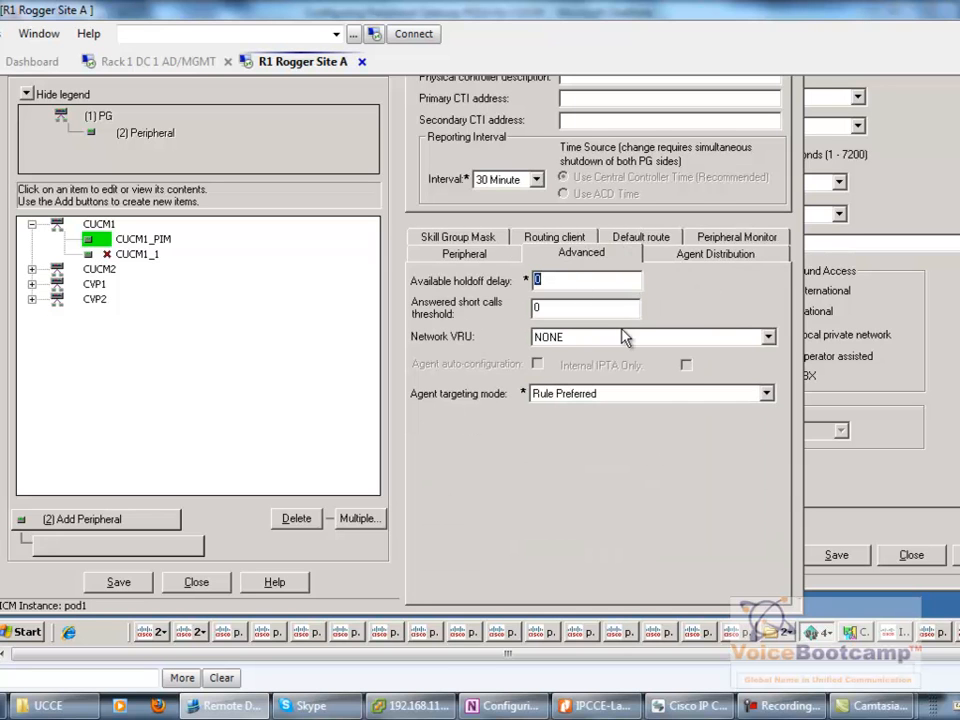
- Show CUCM1_PIM's Agent Distribution tab with agent reporting and agent event detail enabled
left_click(692, 257)
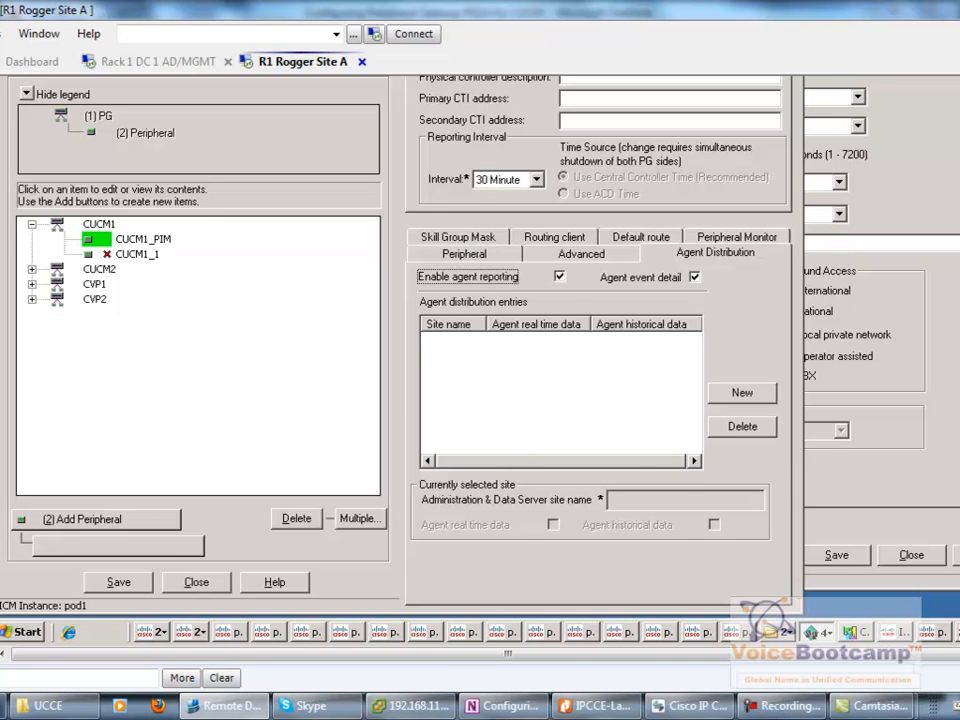
scroll(480, 350, "up", 1)
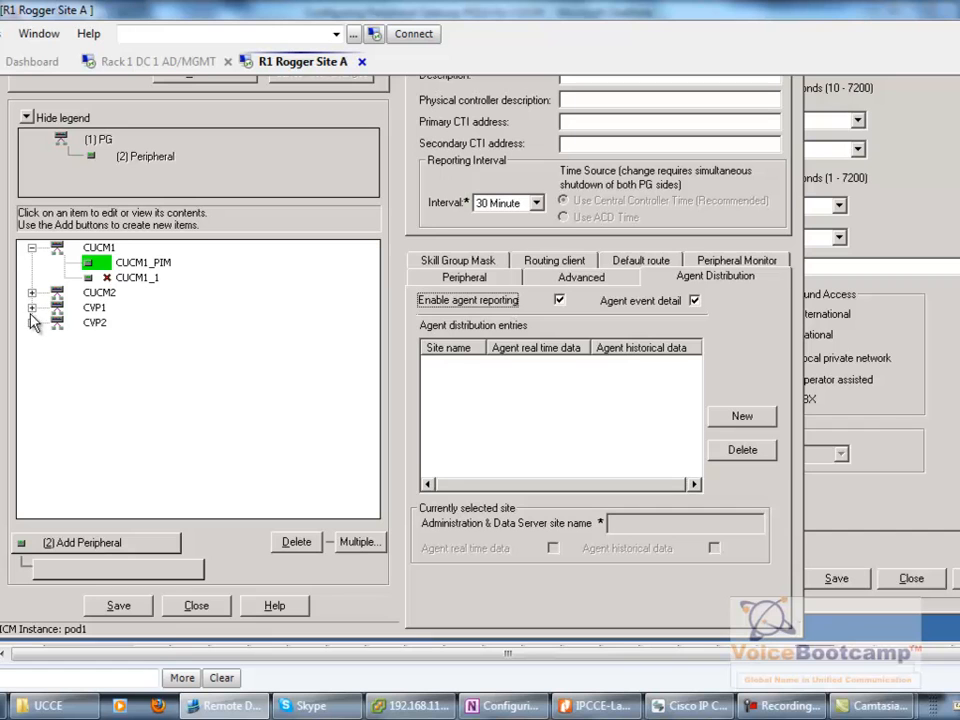
- Save the PG Explorer changes, committing the CUCM1_1 deletion
scroll(480, 350, "down", 1)
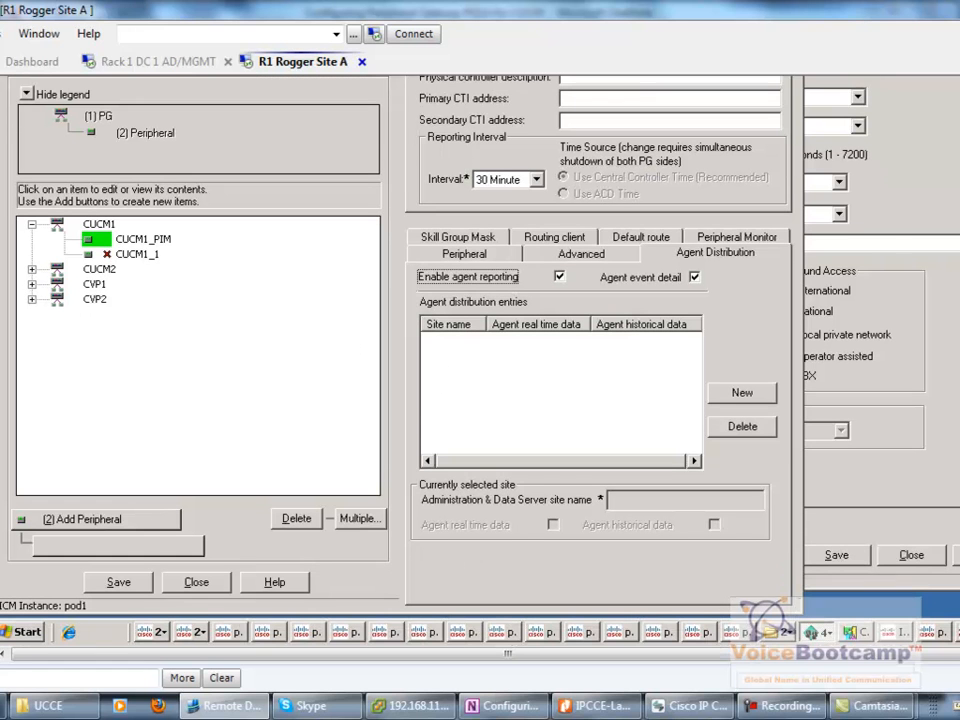
left_click(132, 586)
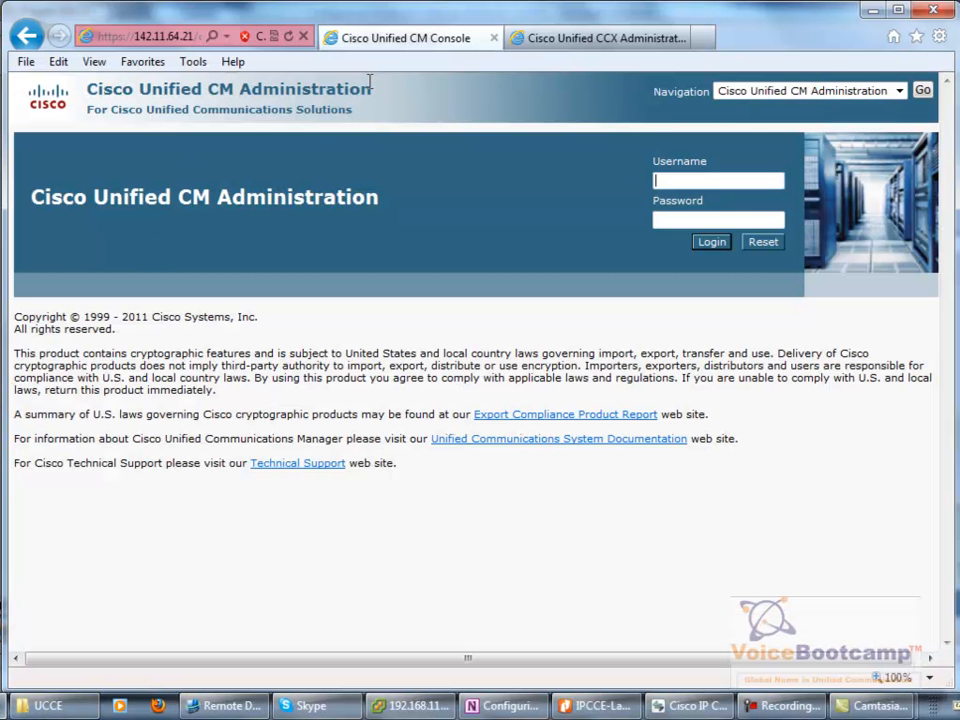
- Sign in to Cisco Unified CM Administration with the administrator account and its password
type("administrator")
key("Tab")
type("**********")
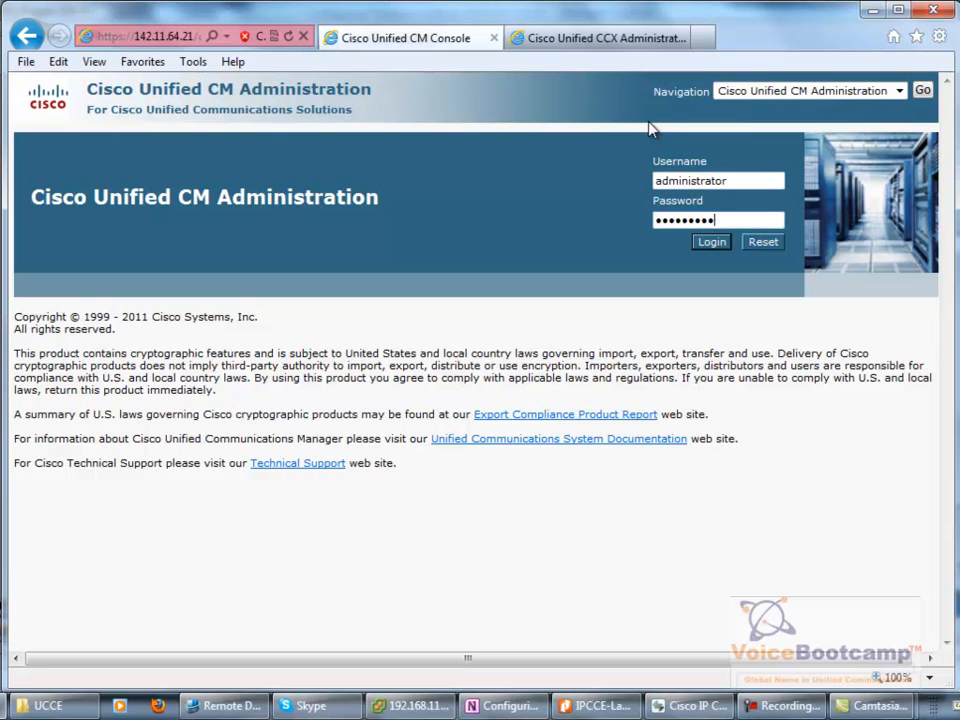
type("***")
key("Return")
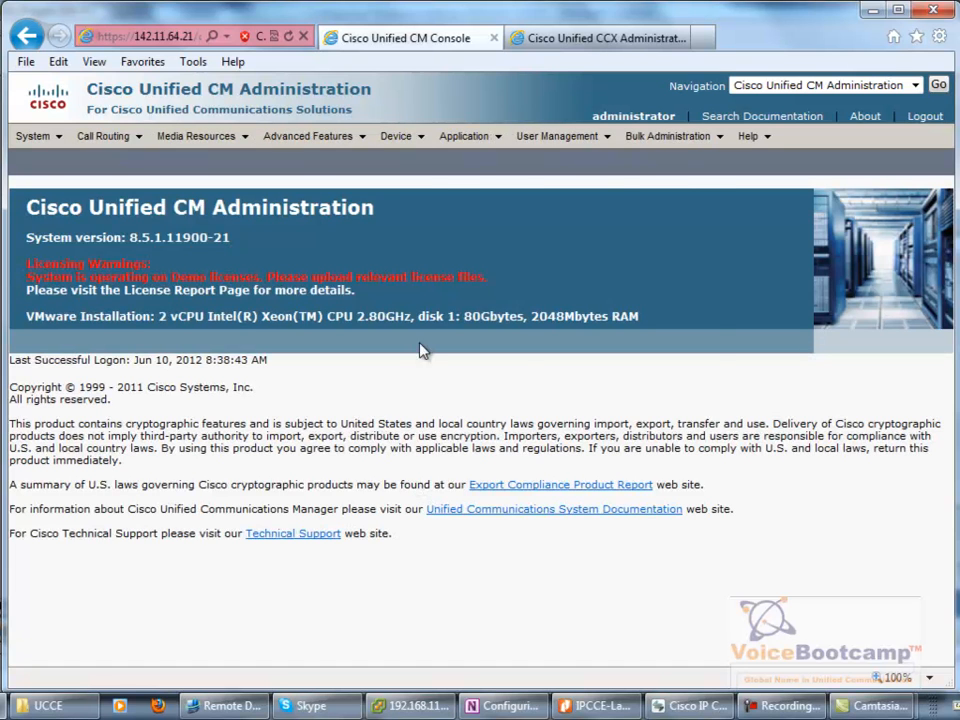
- List all application users under User Management > Application User
mouse_move(551, 137)
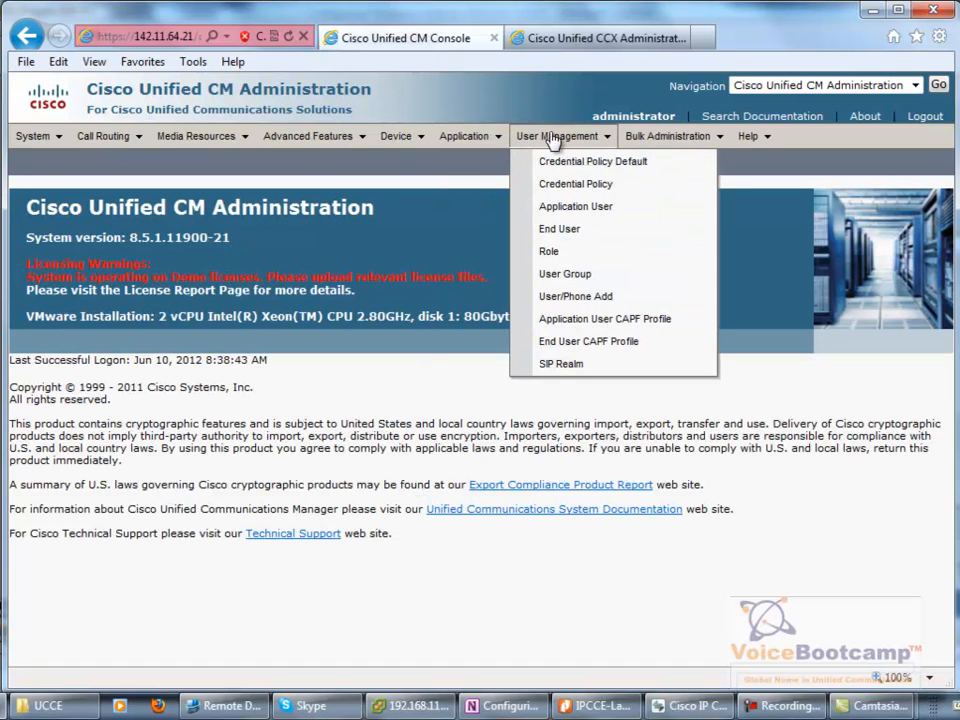
left_click(589, 214)
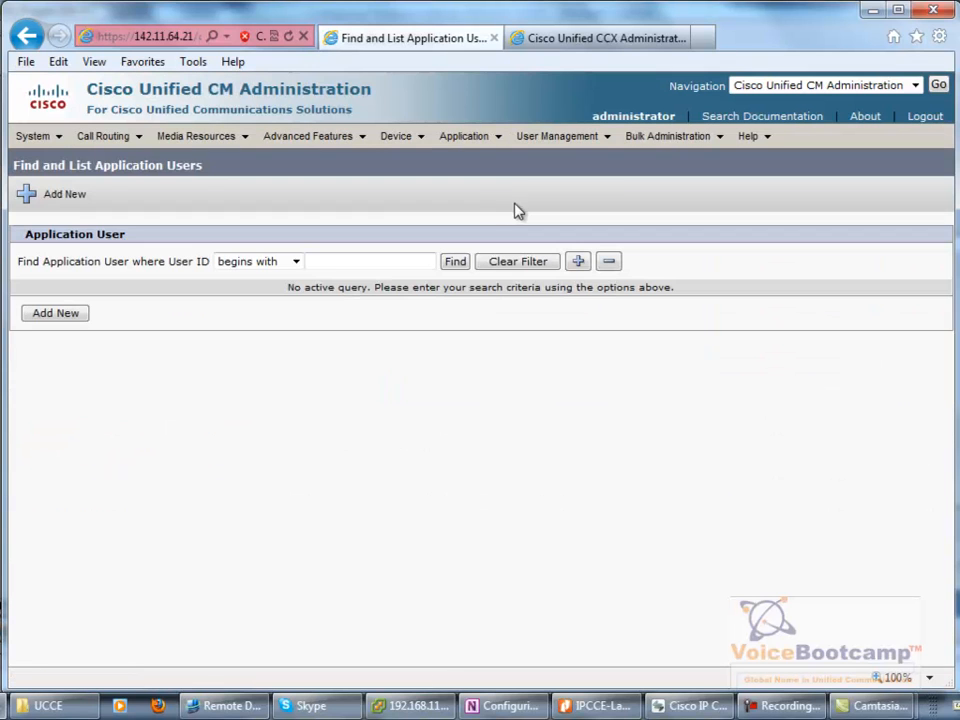
left_click(444, 263)
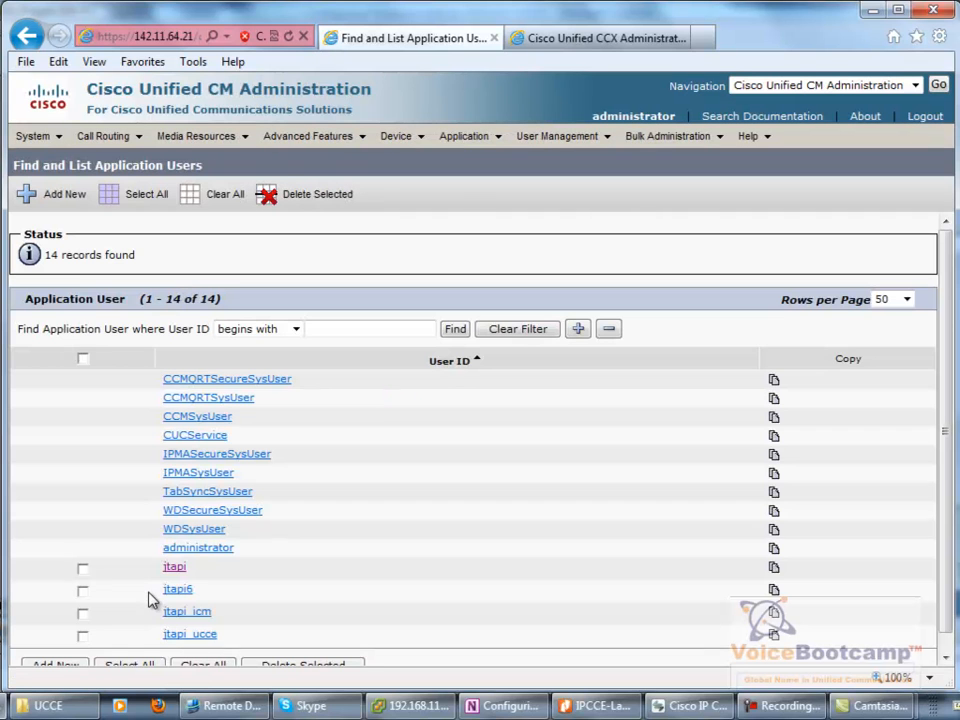
- Delete jtapi_ucce, jtapi_icm and jtapi6, then return to the Rogger remote session
left_click_drag(195, 567, 172, 608)
left_click(82, 635)
left_click(82, 613)
left_click(83, 591)
left_click(300, 194)
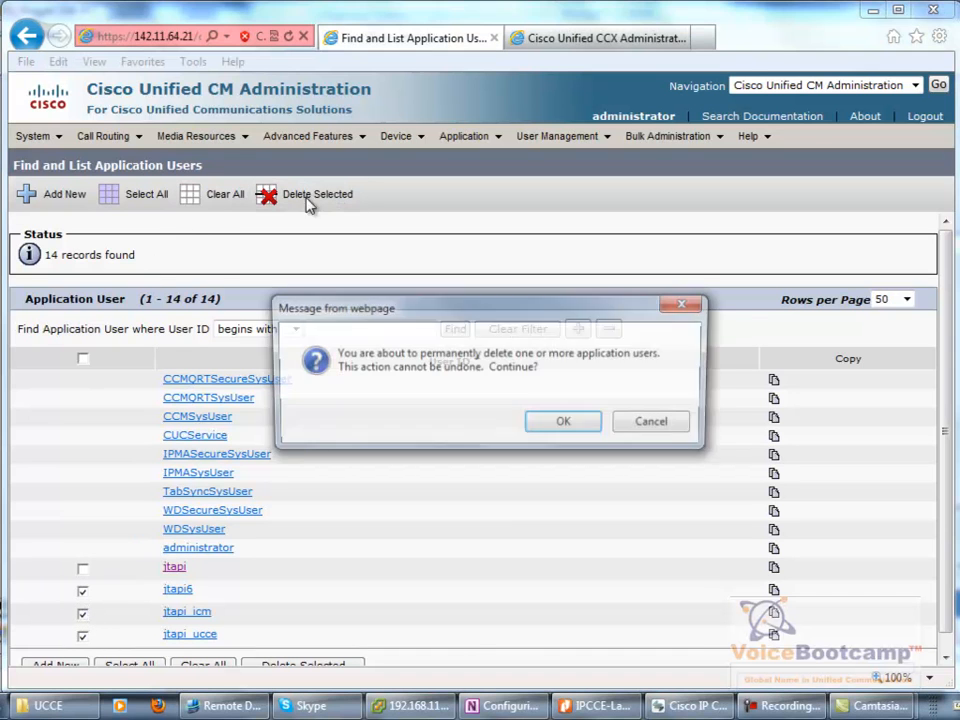
left_click(549, 428)
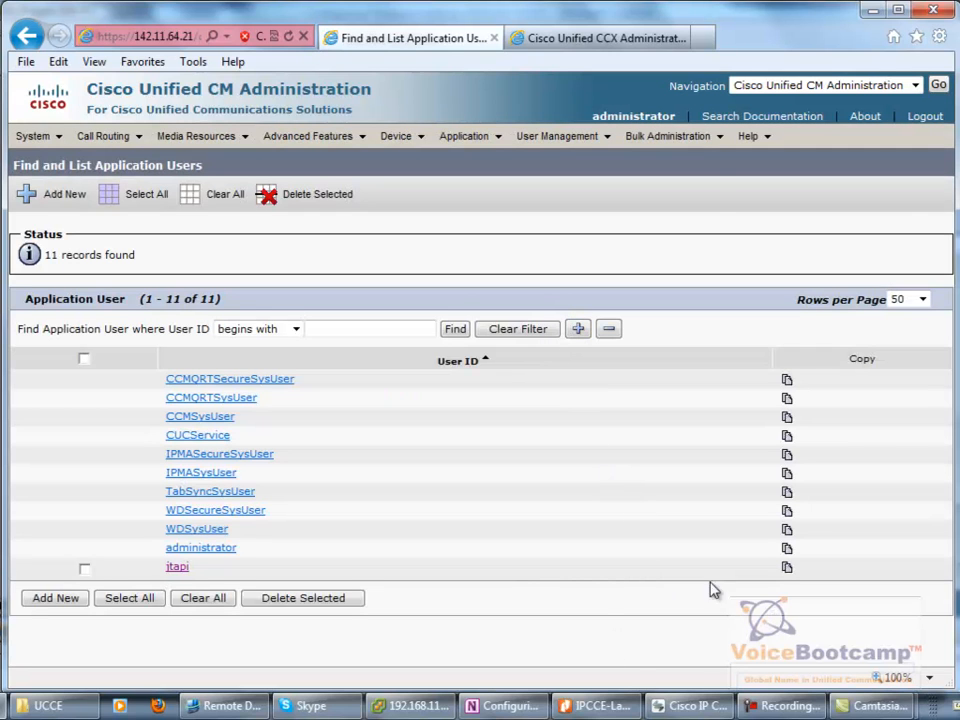
left_click(237, 707)
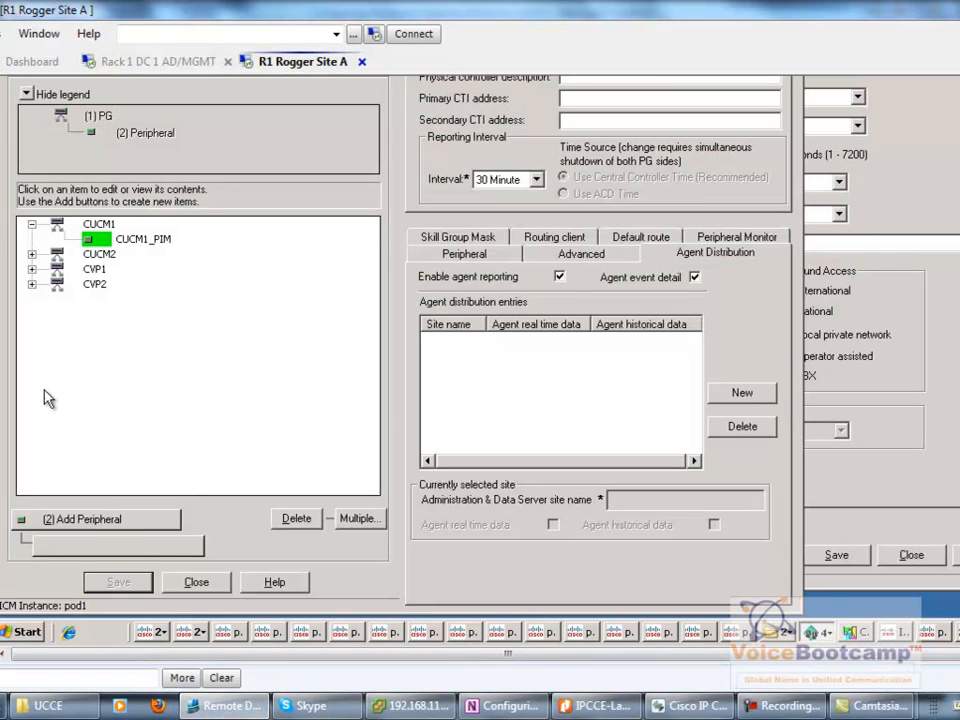
- From the Dashboard, open an embedded remote session to R1 PG1 CTI Site A
left_click(30, 61)
left_click(150, 229)
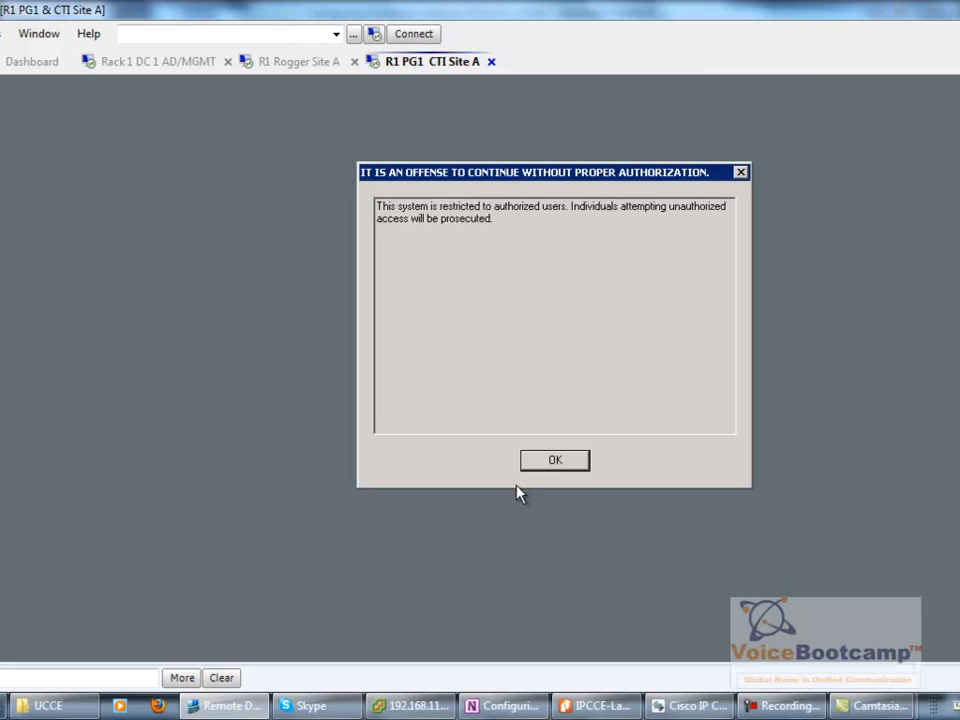
- Accept the legal notice and log on to the PG1 server with the account password
left_click(568, 459)
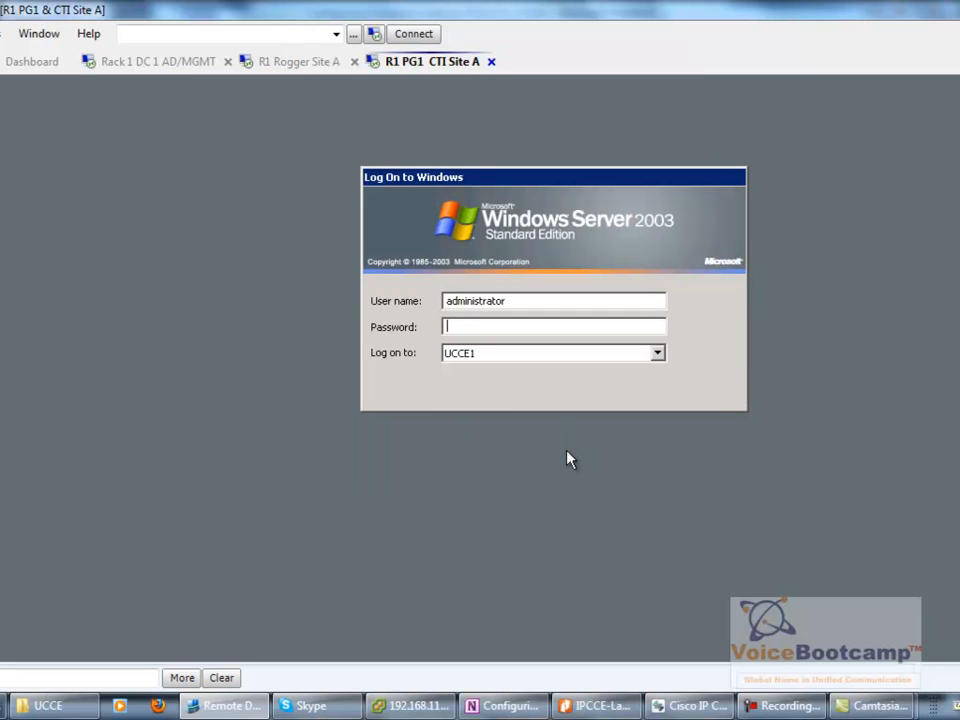
type("*************")
key("Return")
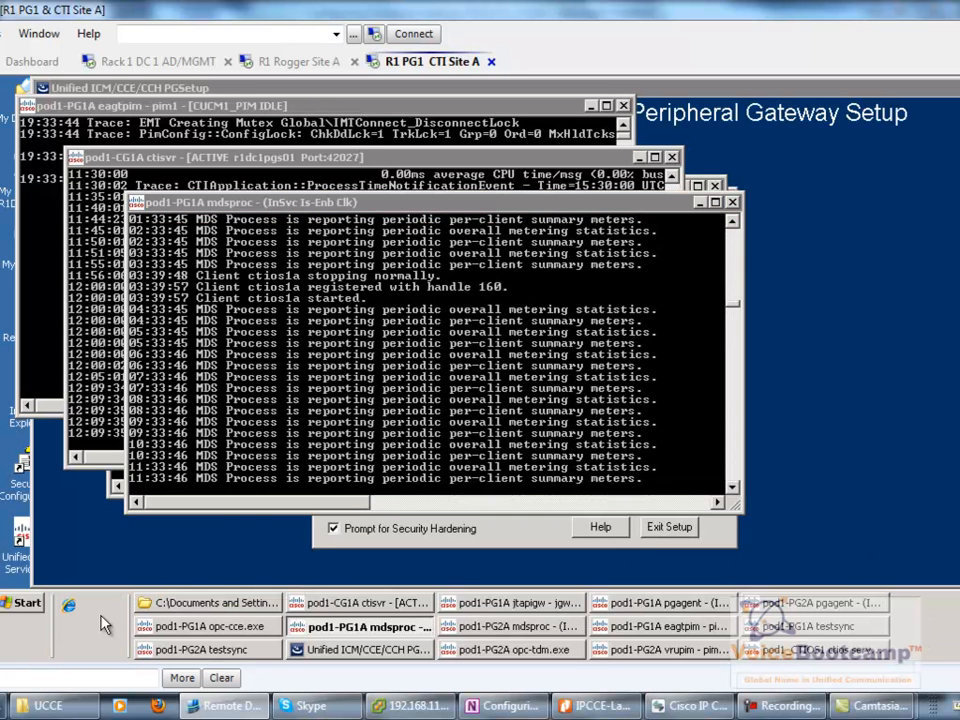
- Show the PG1 desktop and launch Internet Explorer from Quick Launch
right_click(102, 612)
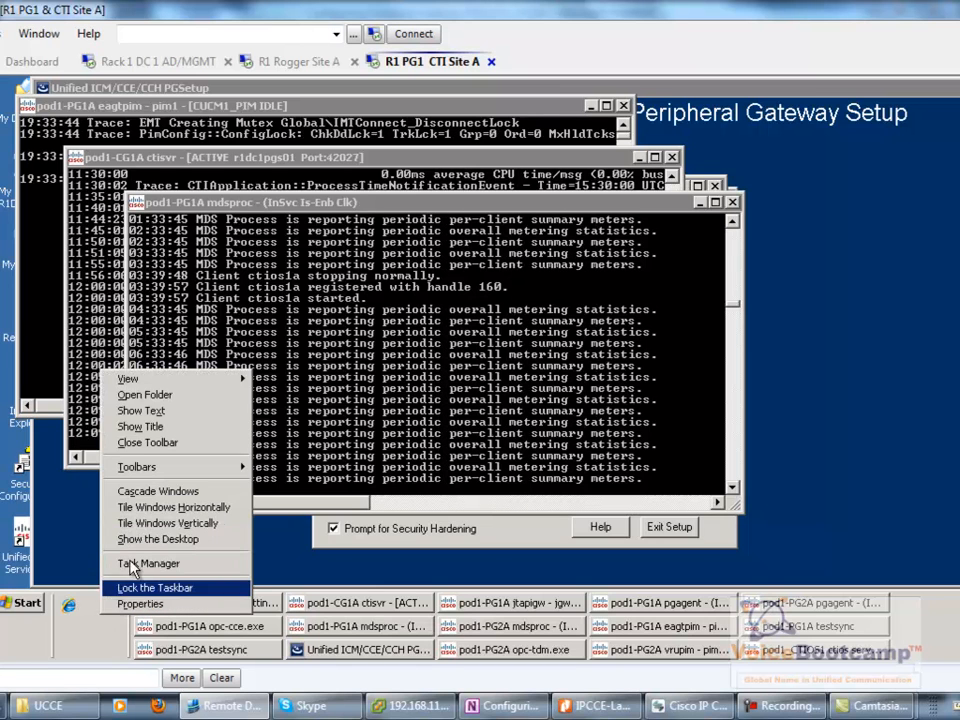
left_click(108, 539)
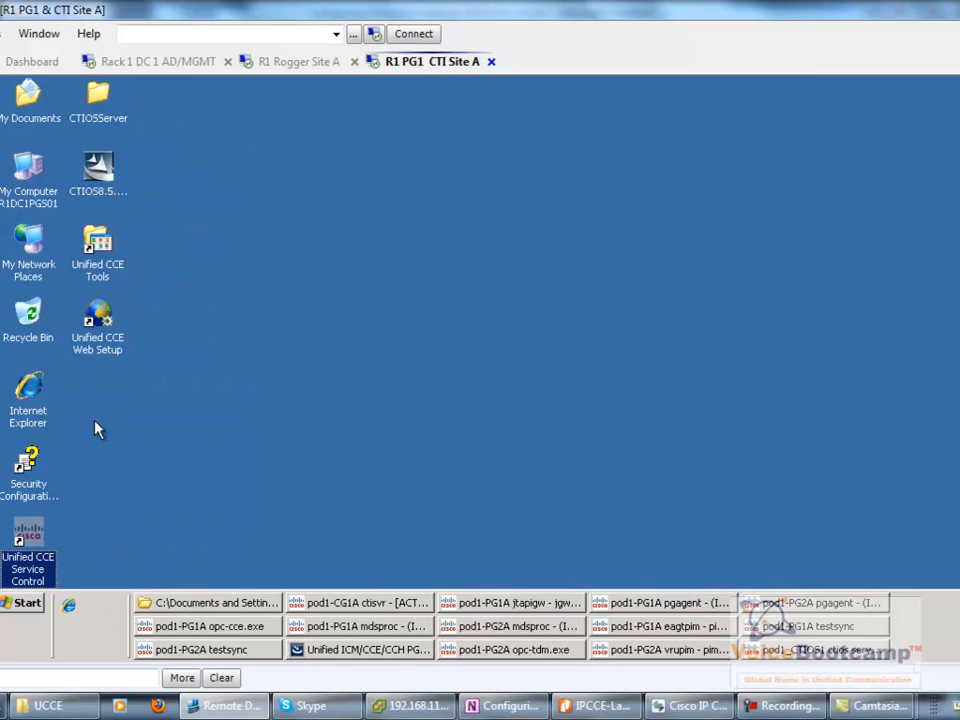
left_click(137, 545)
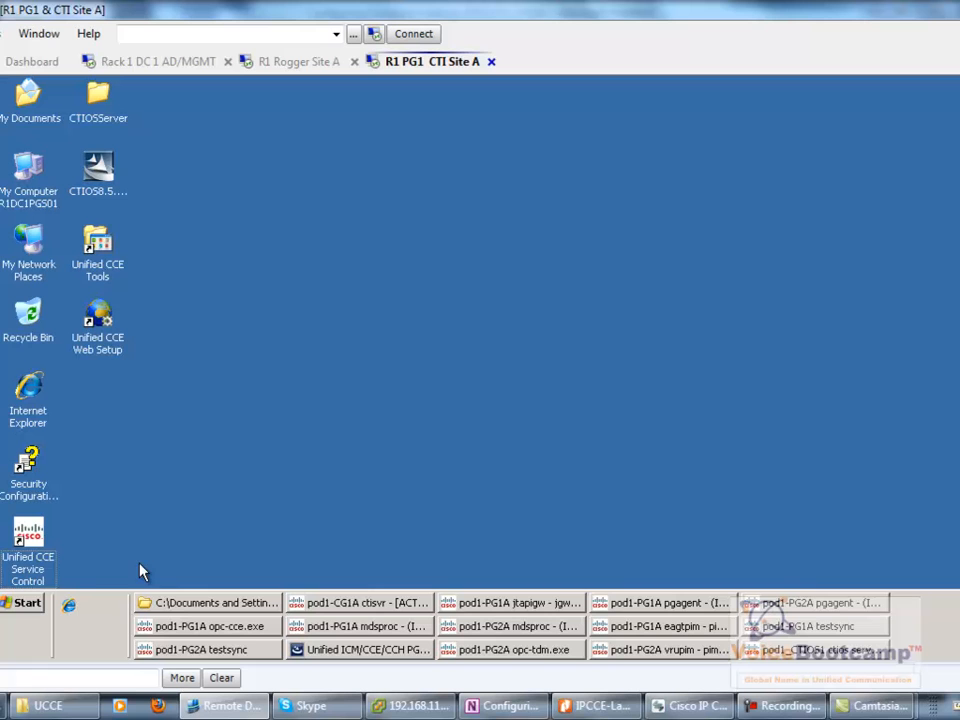
left_click(64, 610)
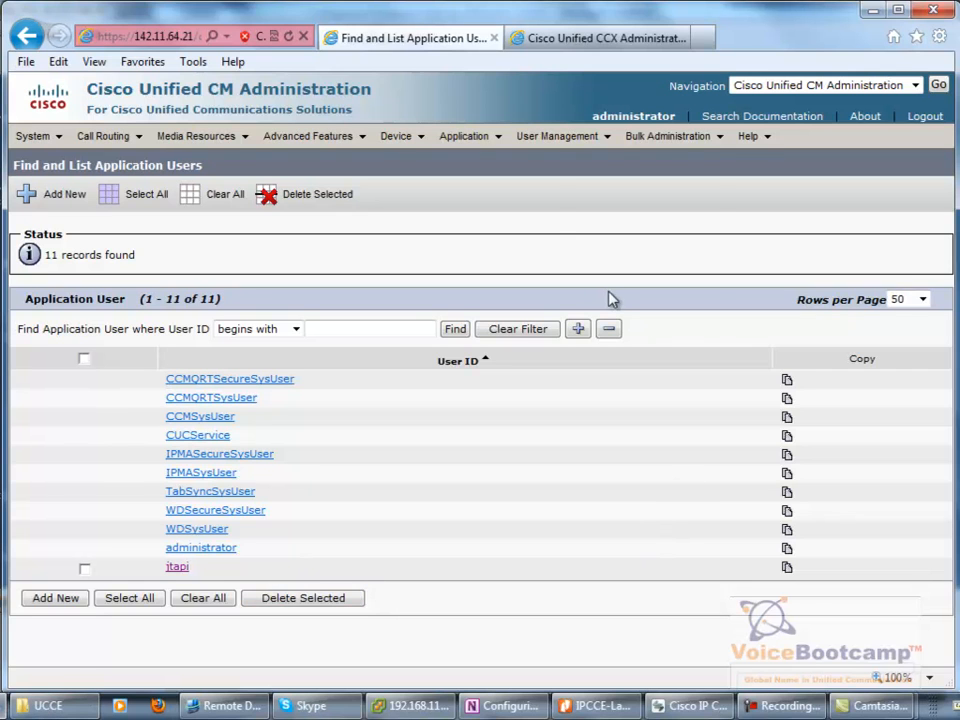
- List all CUCM installation plugins, including the JTAPI clients, then return to the PG1 desktop's lab notes
mouse_move(467, 140)
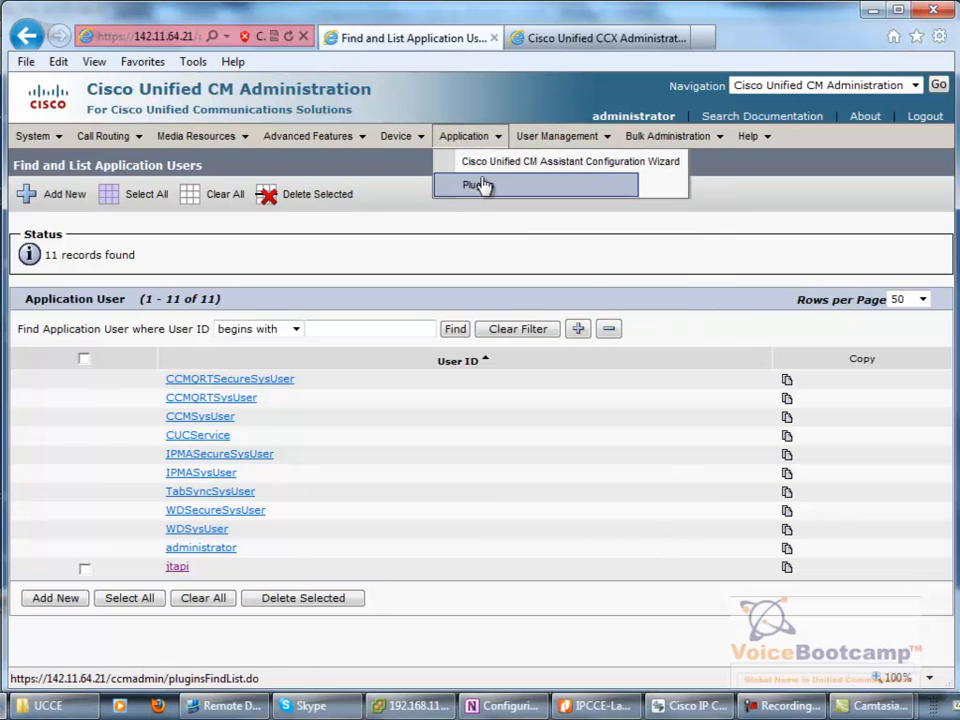
left_click(481, 185)
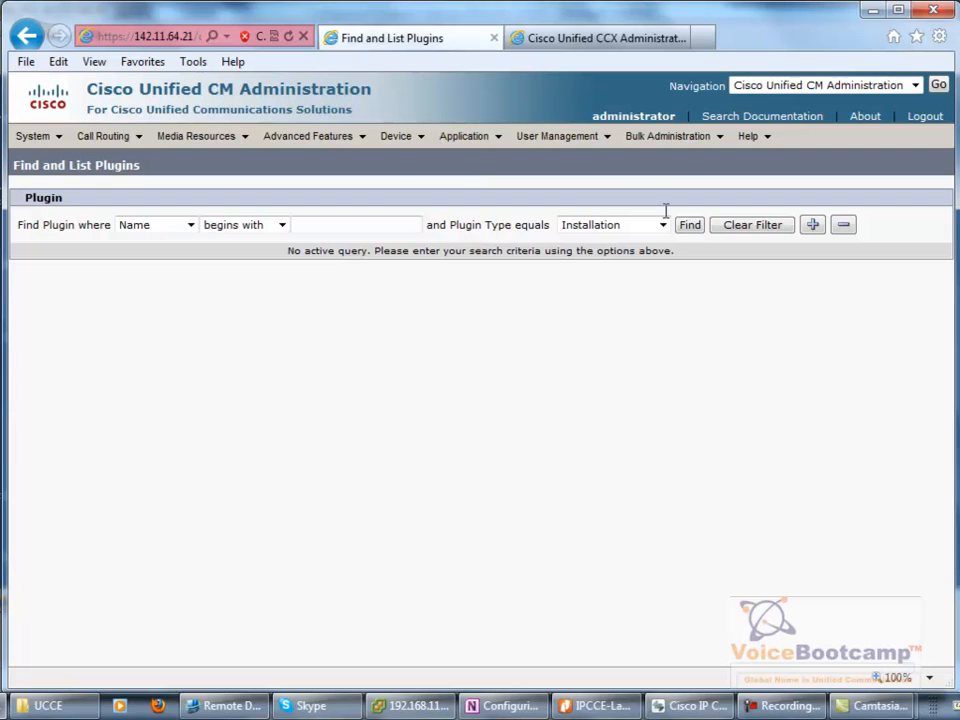
left_click(690, 226)
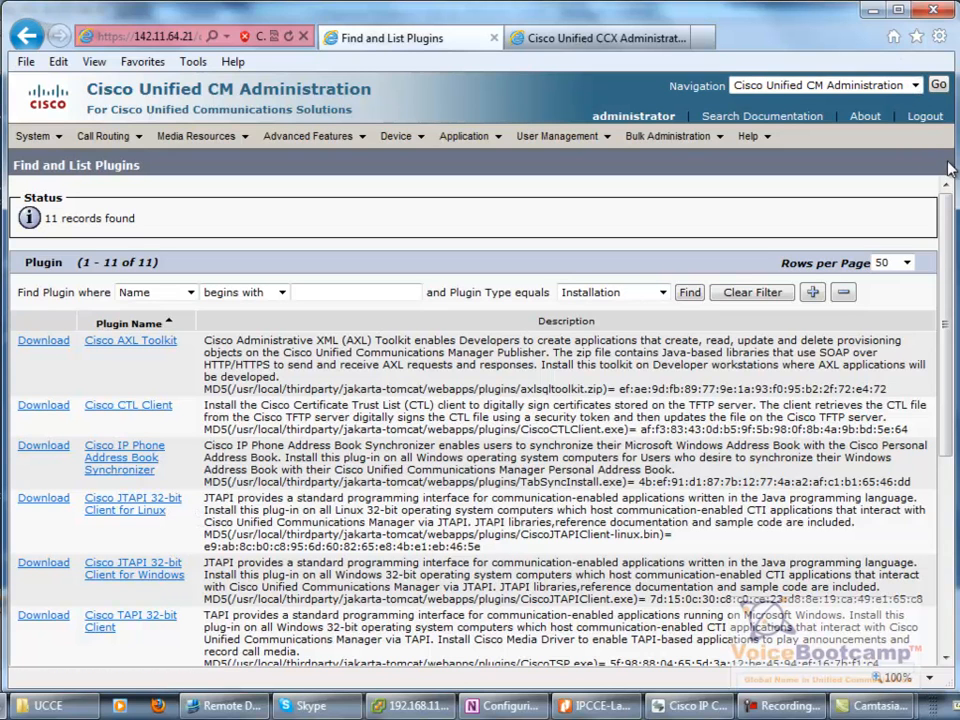
key("alt+Tab")
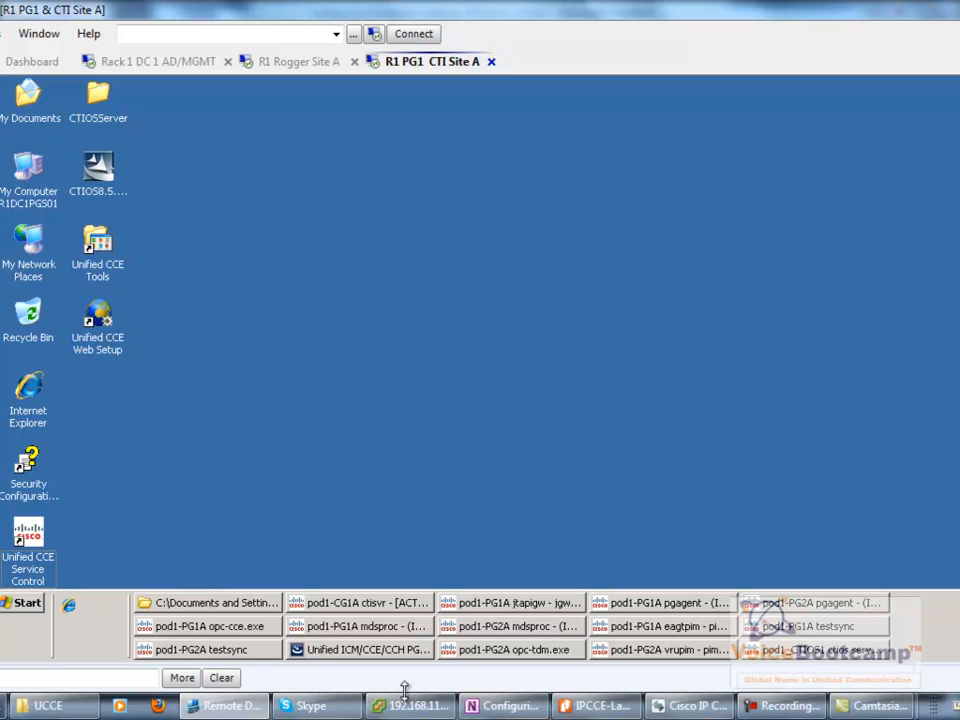
left_click(505, 705)
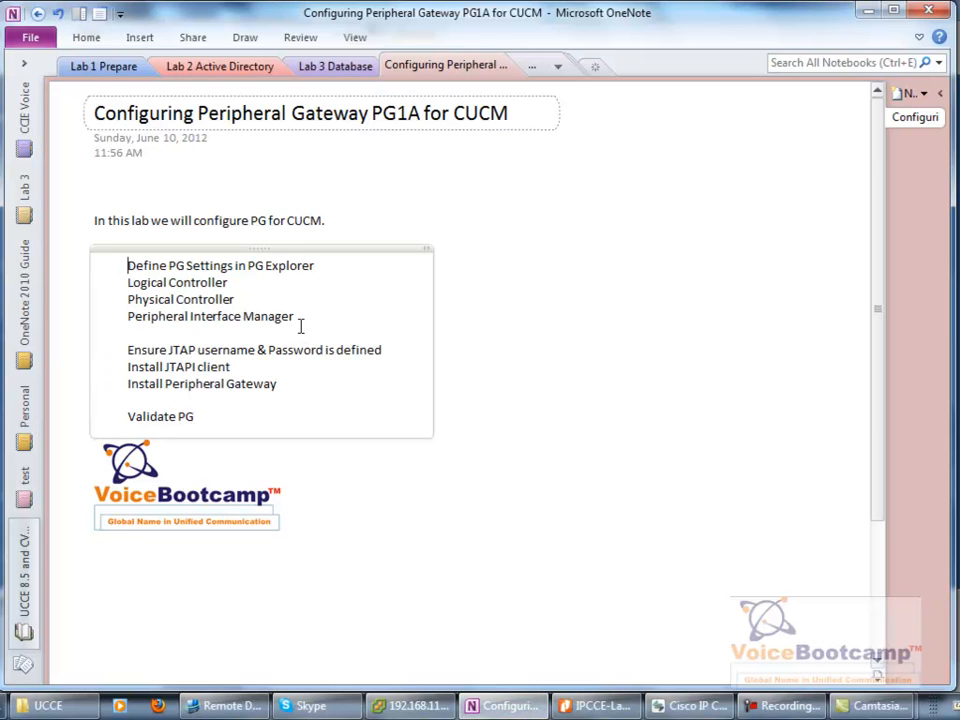
- Highlight the 'Ensure JTAP username & Password is defined' item in the OneNote lab checklist
left_click_drag(147, 350, 130, 285)
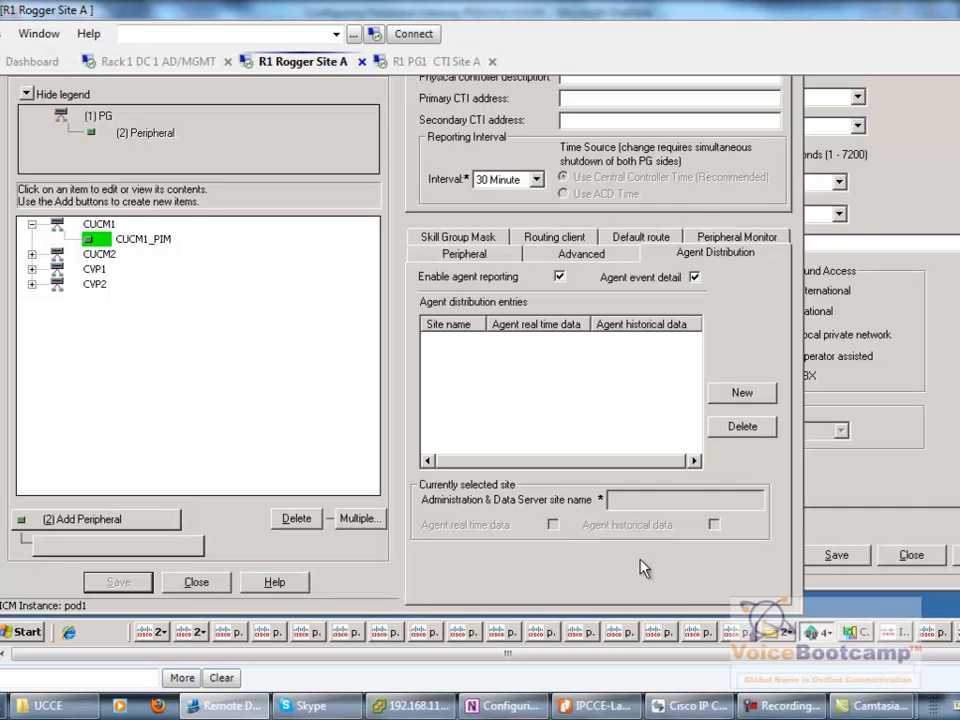
left_click(456, 254)
key("shift+Tab")
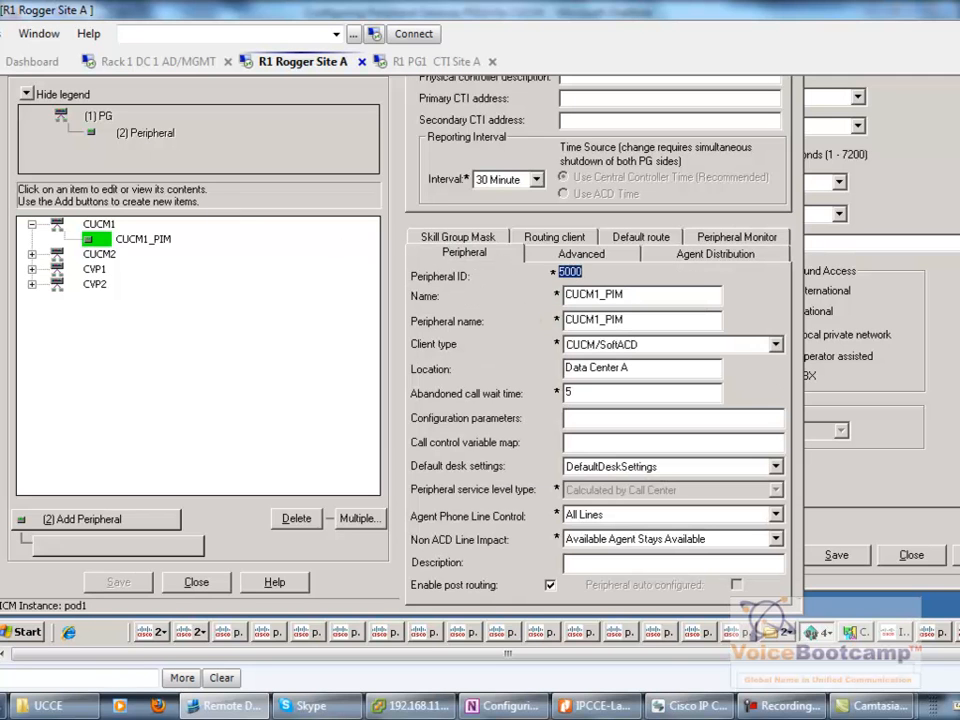
scroll(480, 362, "up", 3)
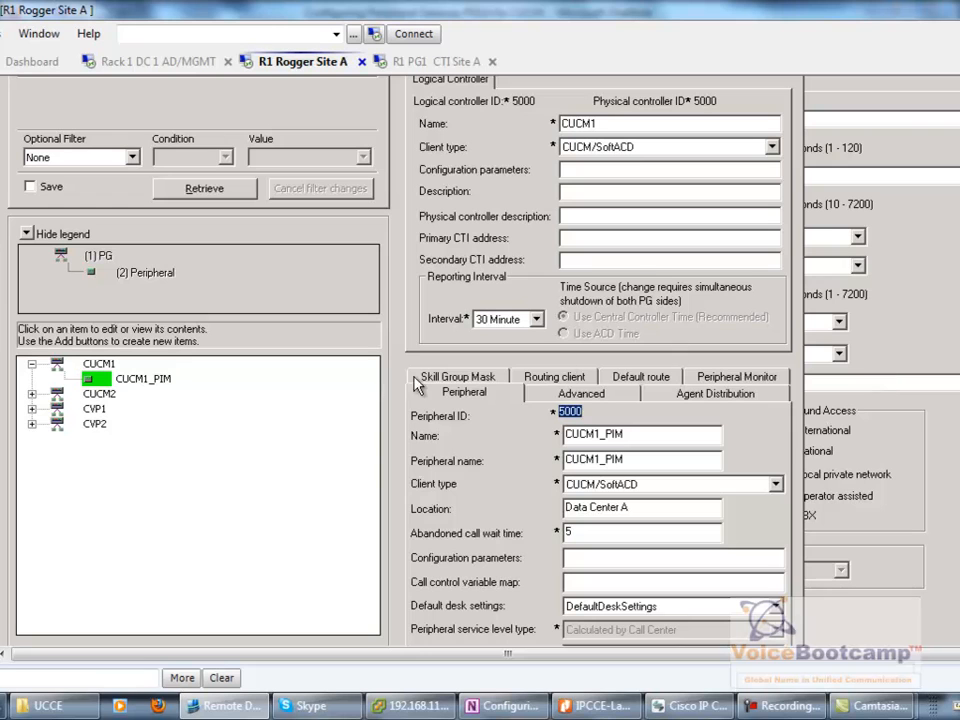
left_click(143, 380)
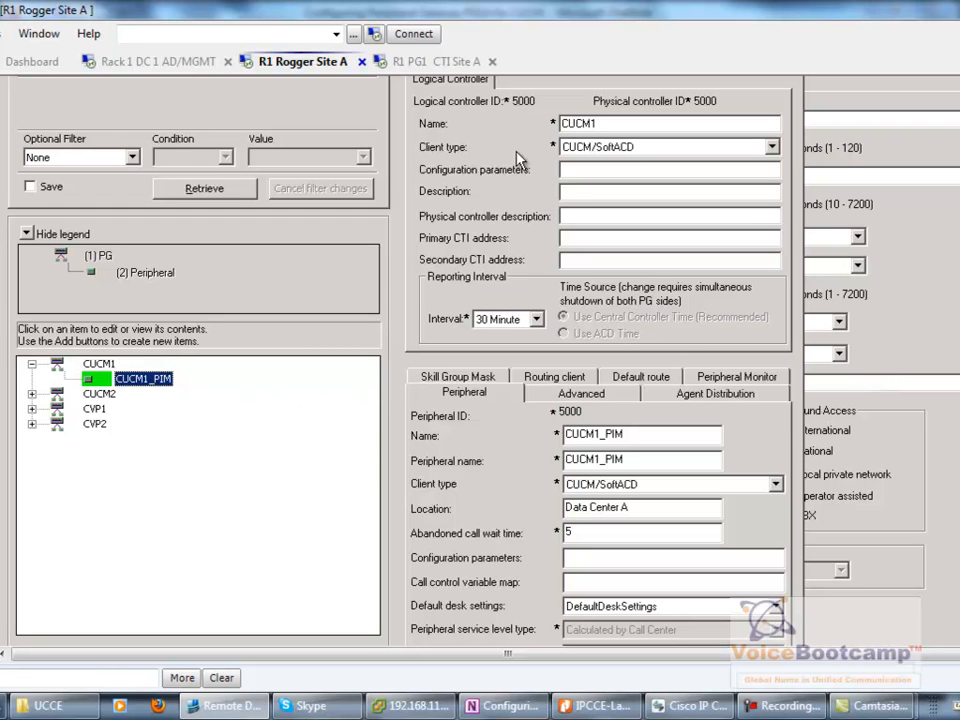
double_click(522, 102)
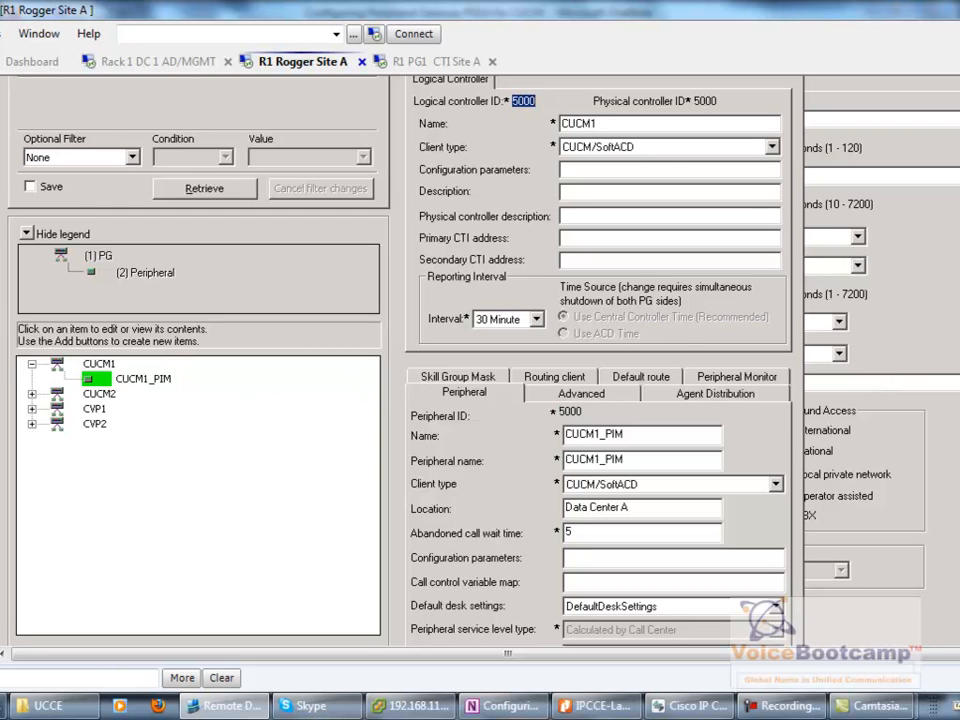
scroll(480, 362, "up", 1)
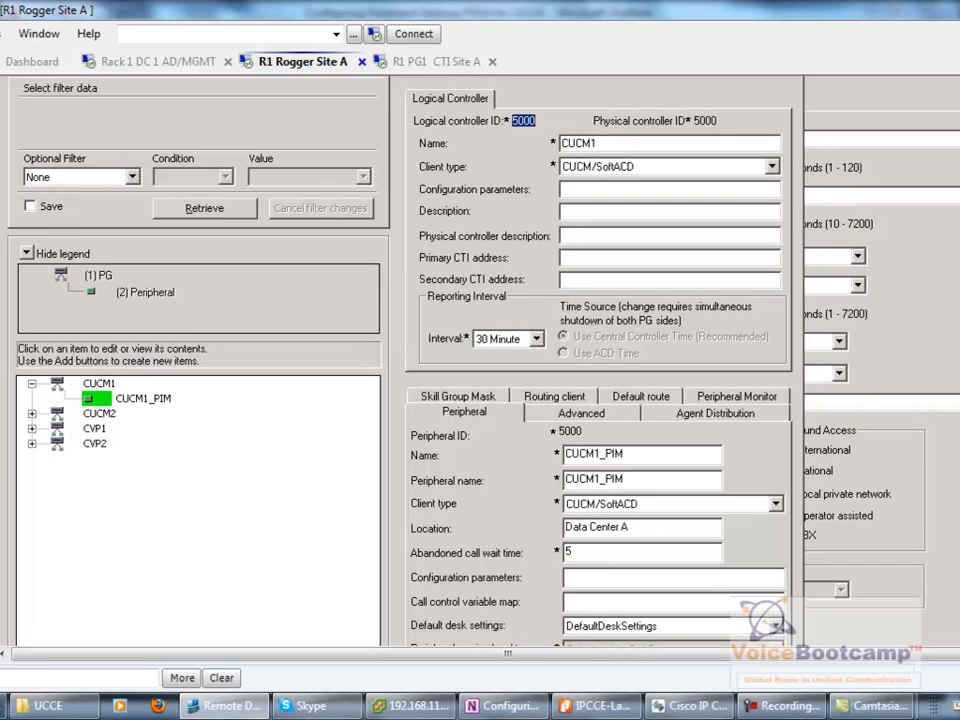
double_click(706, 121)
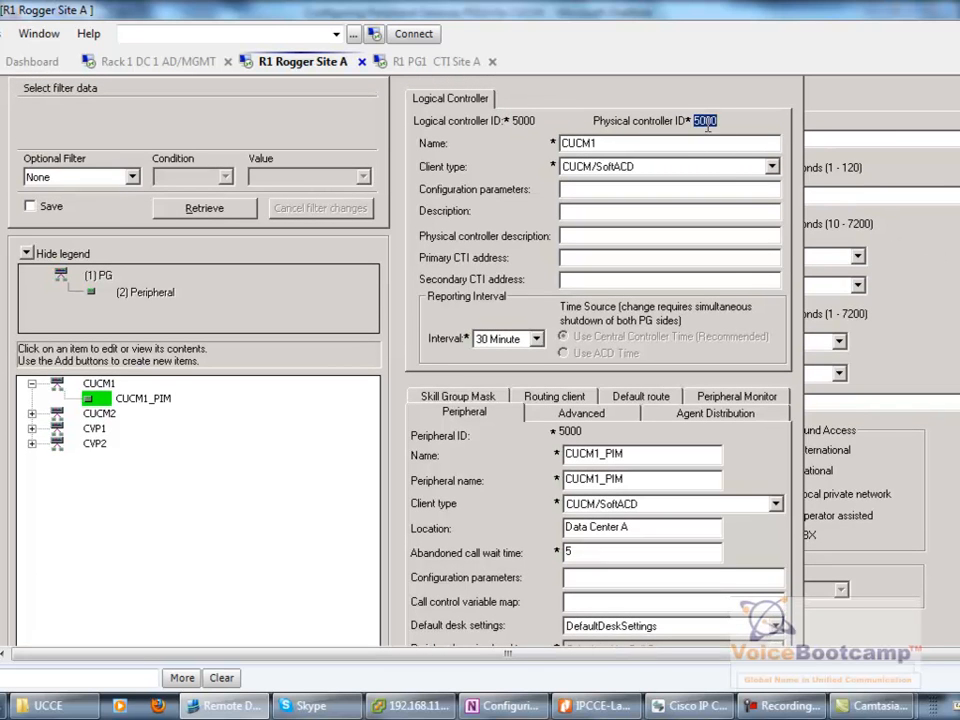
double_click(568, 433)
left_click(104, 385)
right_click(107, 390)
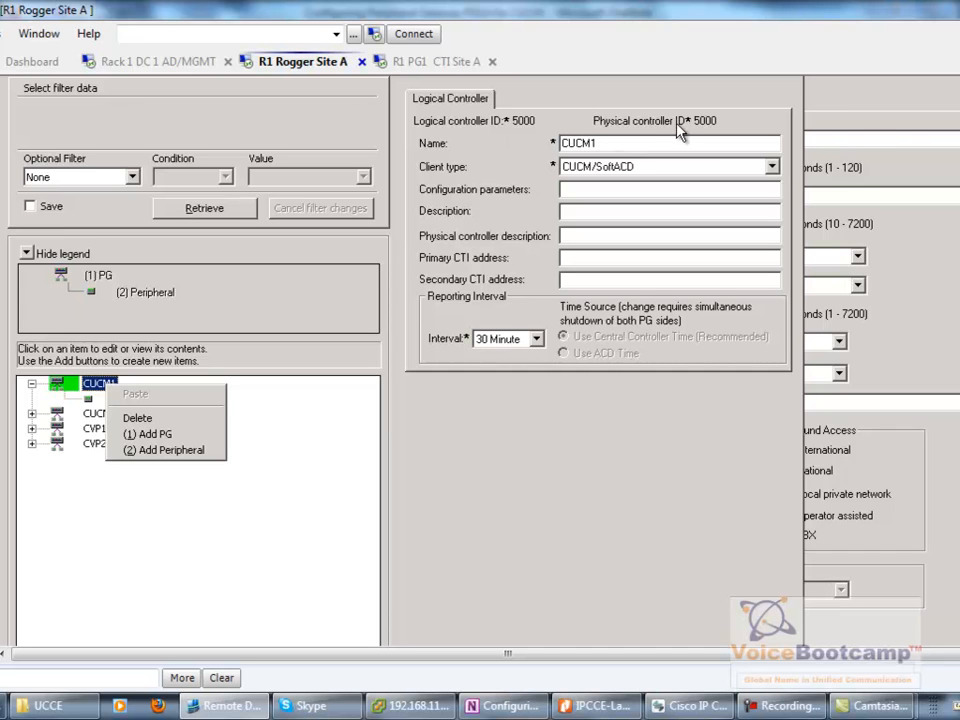
left_click(170, 450)
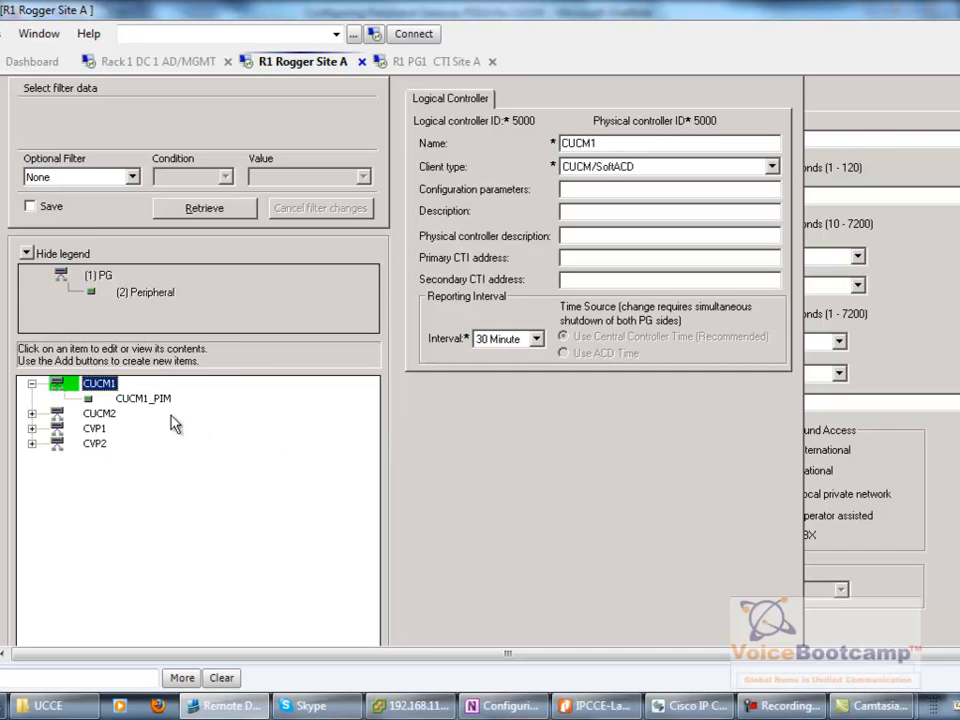
left_click(143, 398)
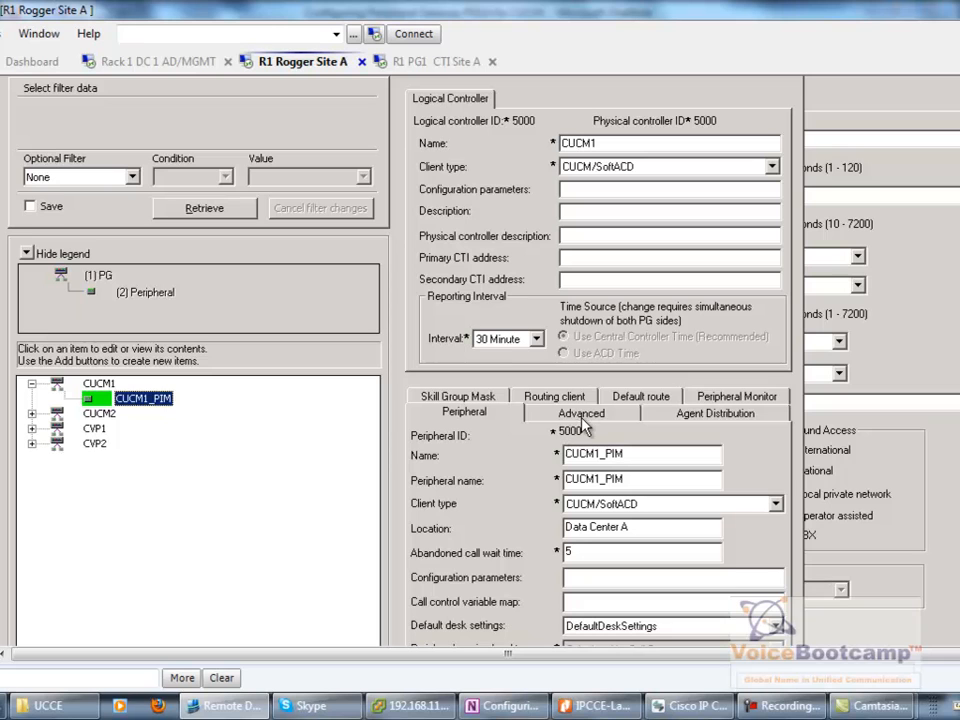
left_click(32, 443)
left_click(125, 459)
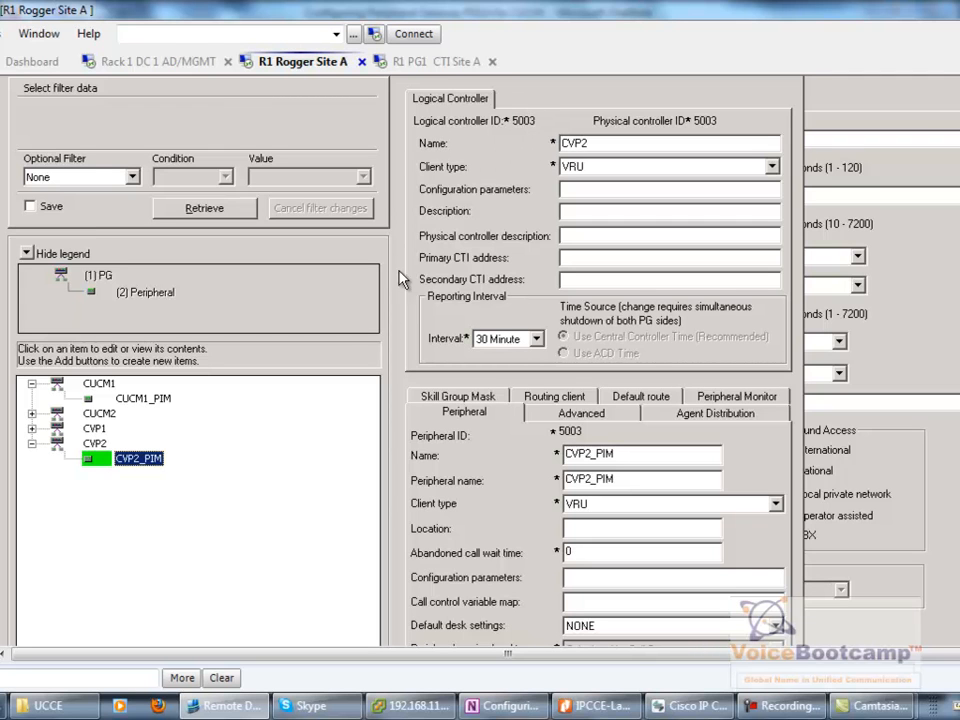
left_click(99, 384)
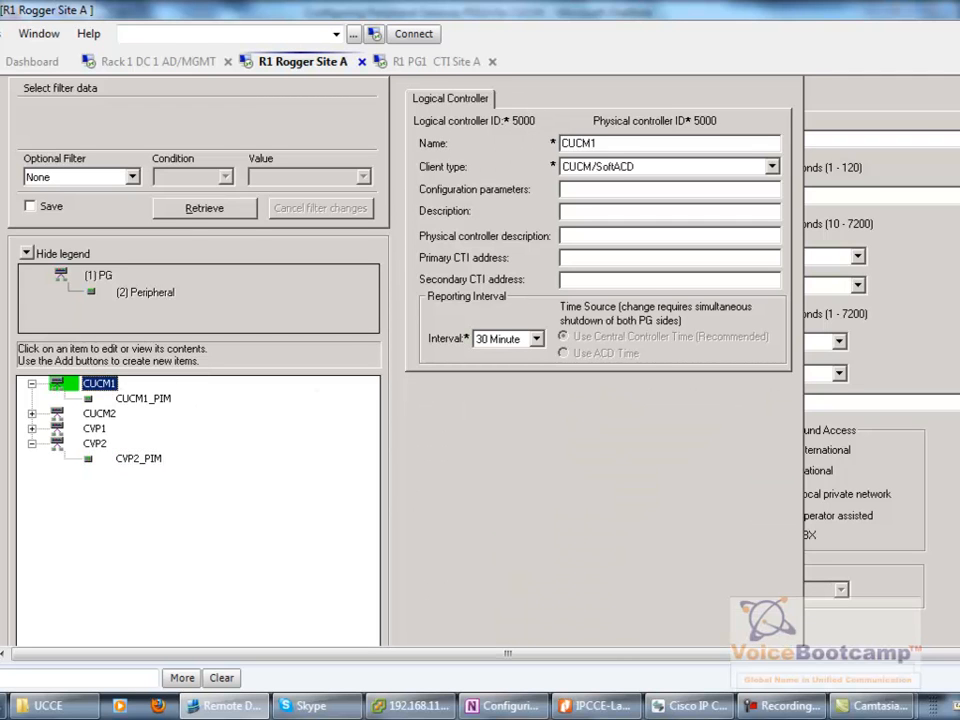
scroll(480, 360, "down", 2)
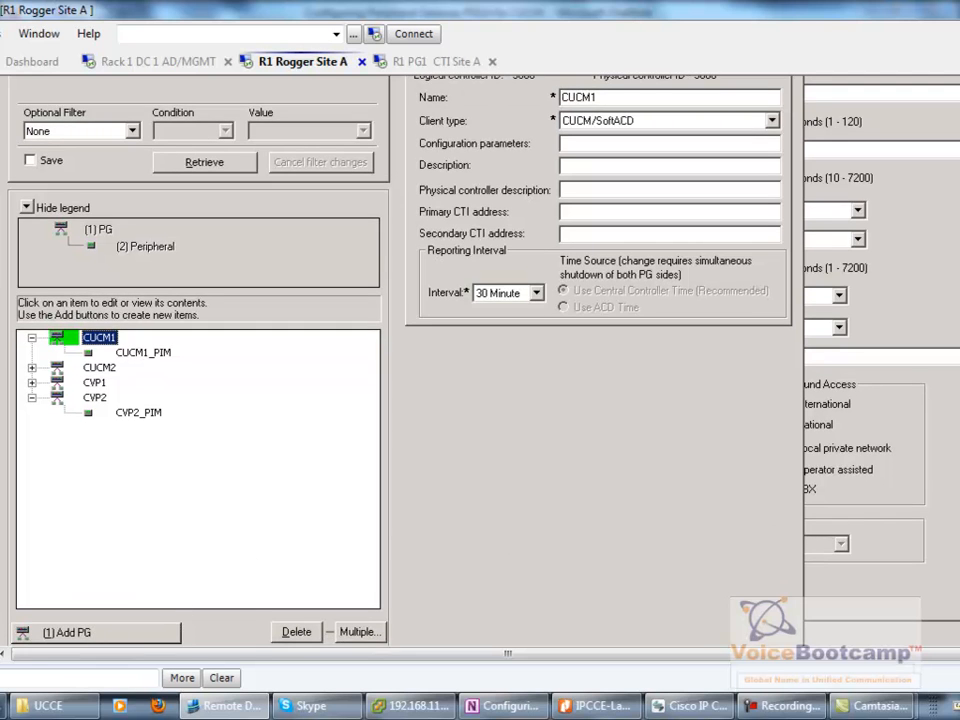
scroll(890, 522, "down", 3)
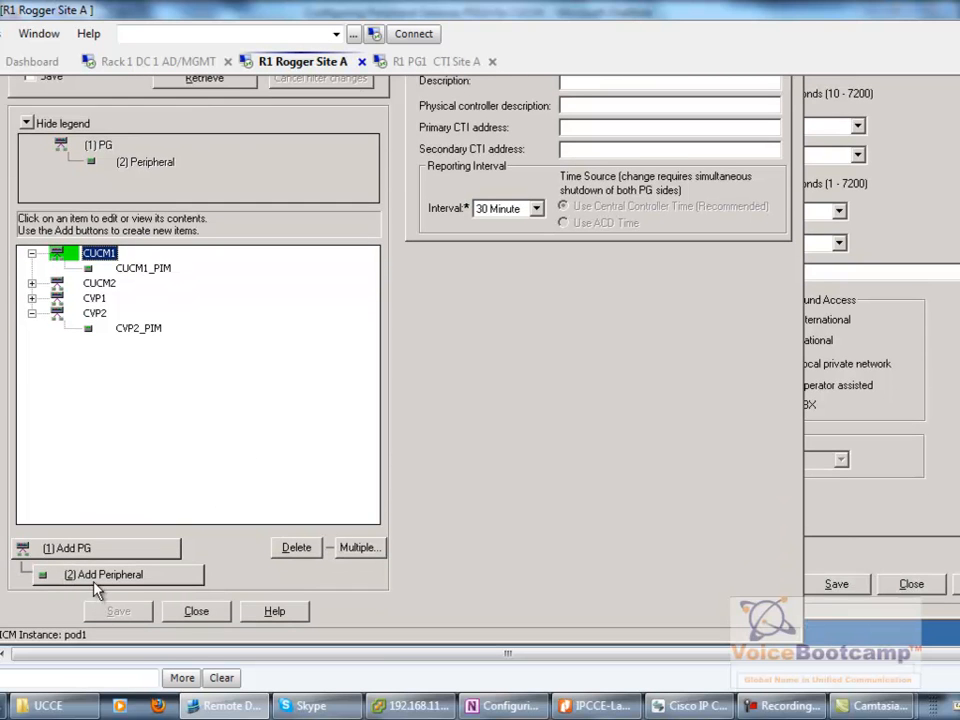
- Add a CUCM1_TEST peripheral with DefaultDeskSettings and routing client name TEST, and save it
left_click(95, 582)
scroll(935, 377, "up", 5)
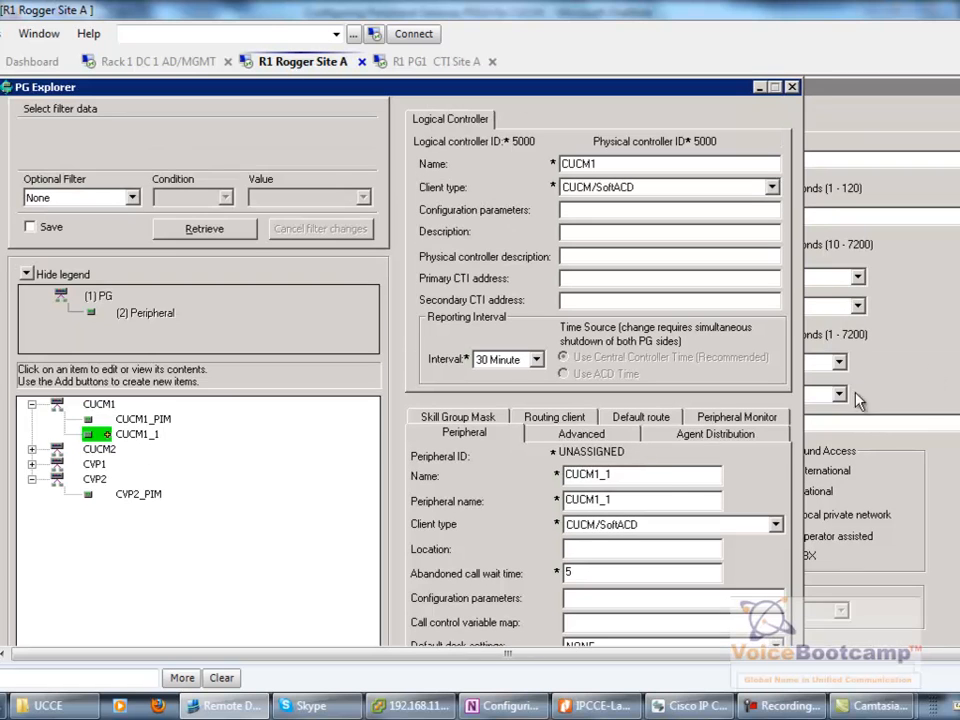
left_click(655, 478)
type("TEST")
scroll(480, 362, "down", 5)
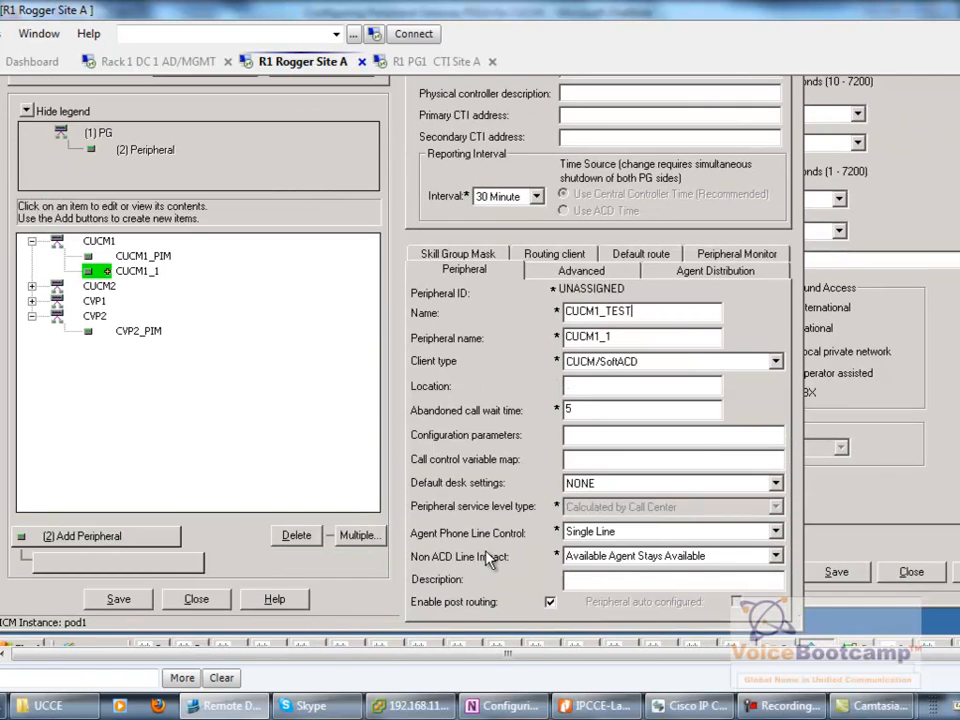
left_click(605, 484)
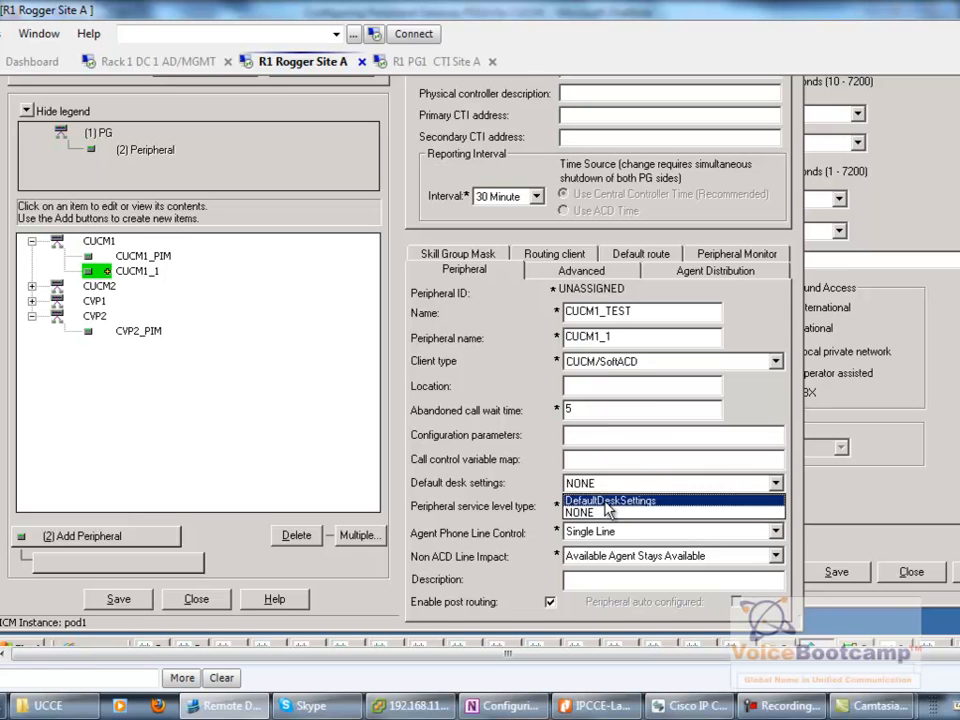
left_click(608, 500)
left_click(114, 598)
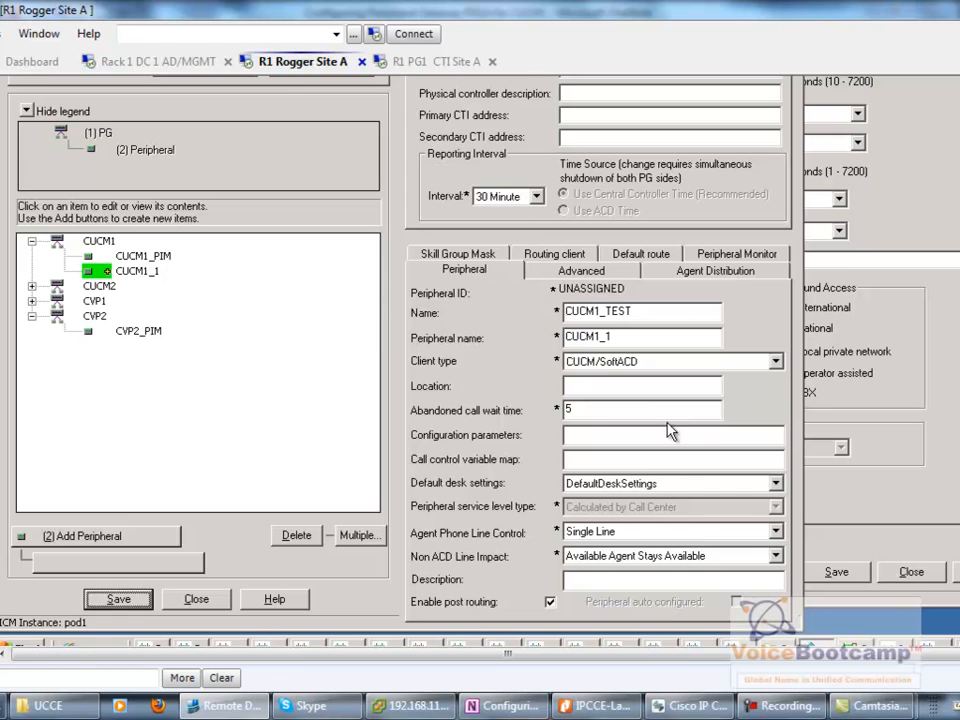
left_click(397, 327)
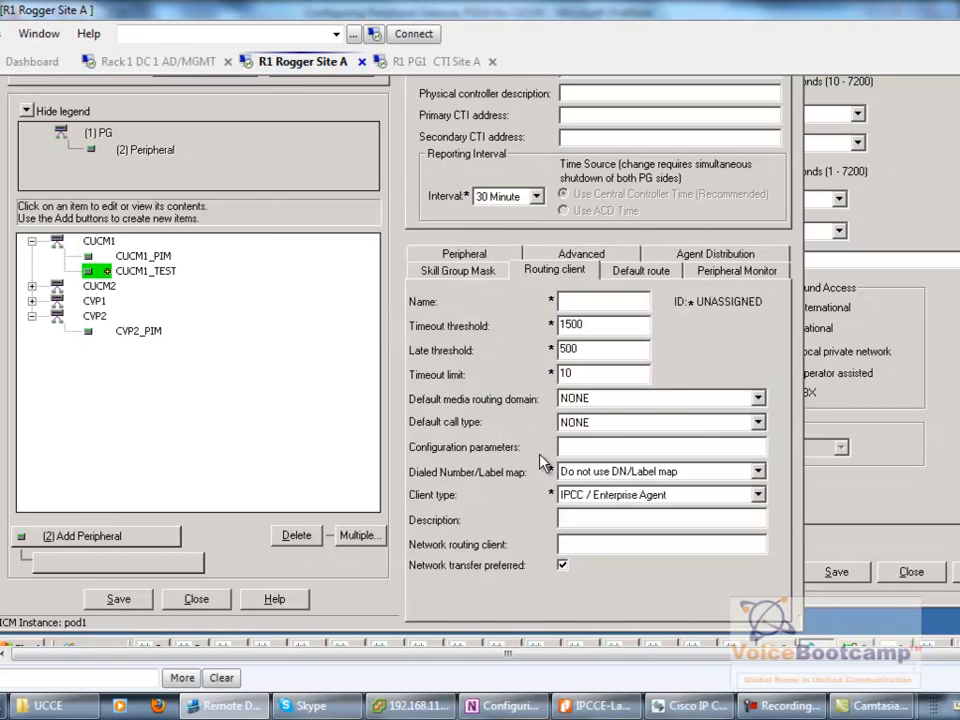
left_click(611, 300)
type("TEST")
left_click(119, 599)
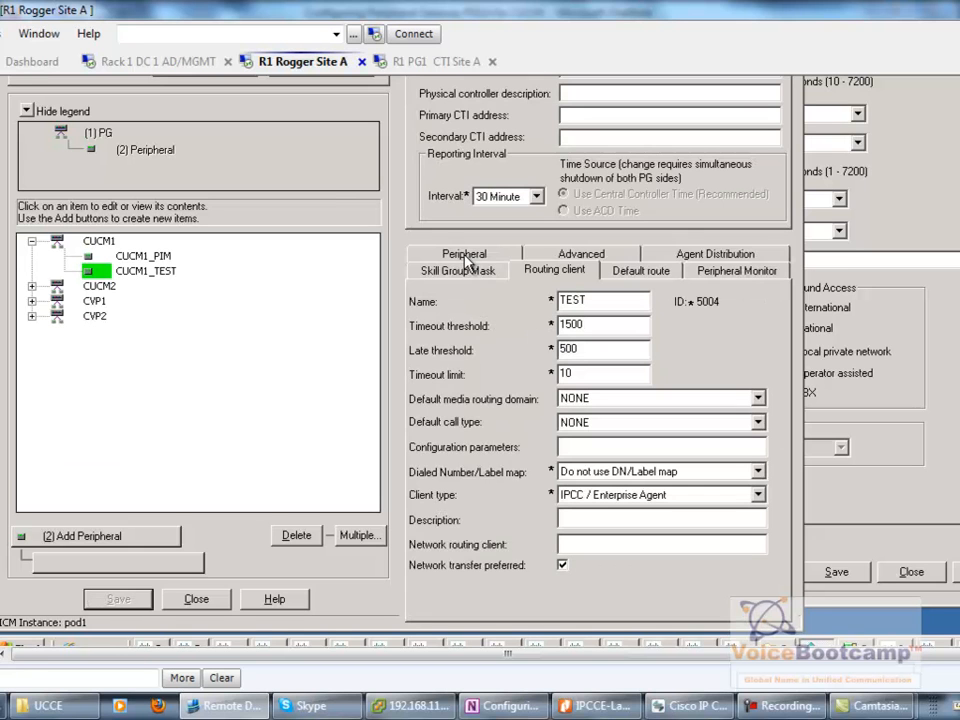
- Confirm the peripheral IDs: 5000 for CUCM1_PIM and 5004 for CUCM1_TEST
left_click(495, 258)
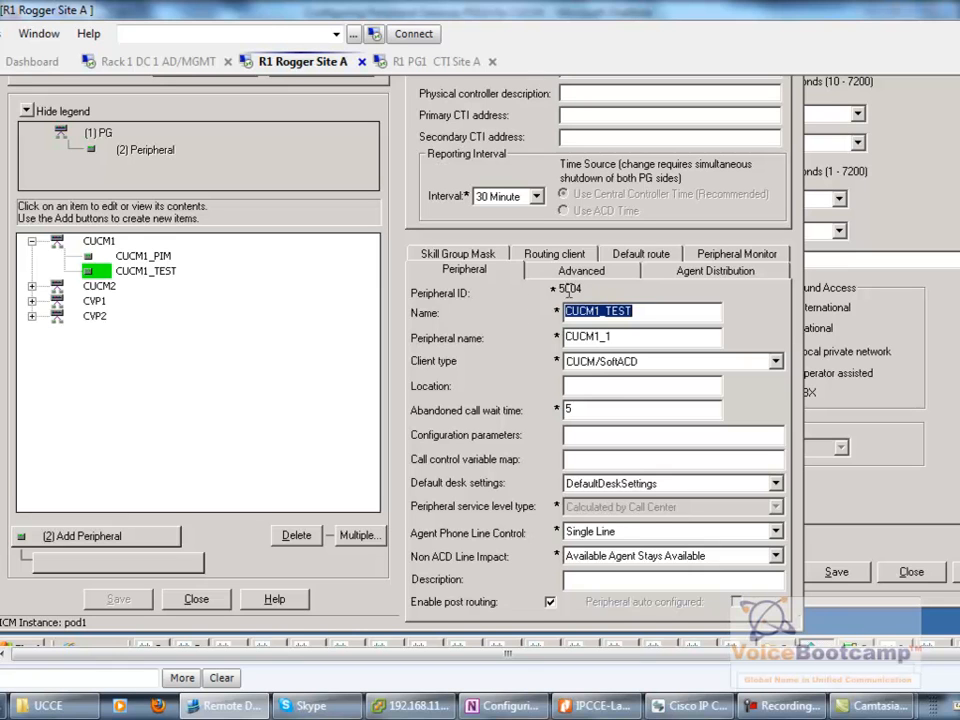
left_click(108, 255)
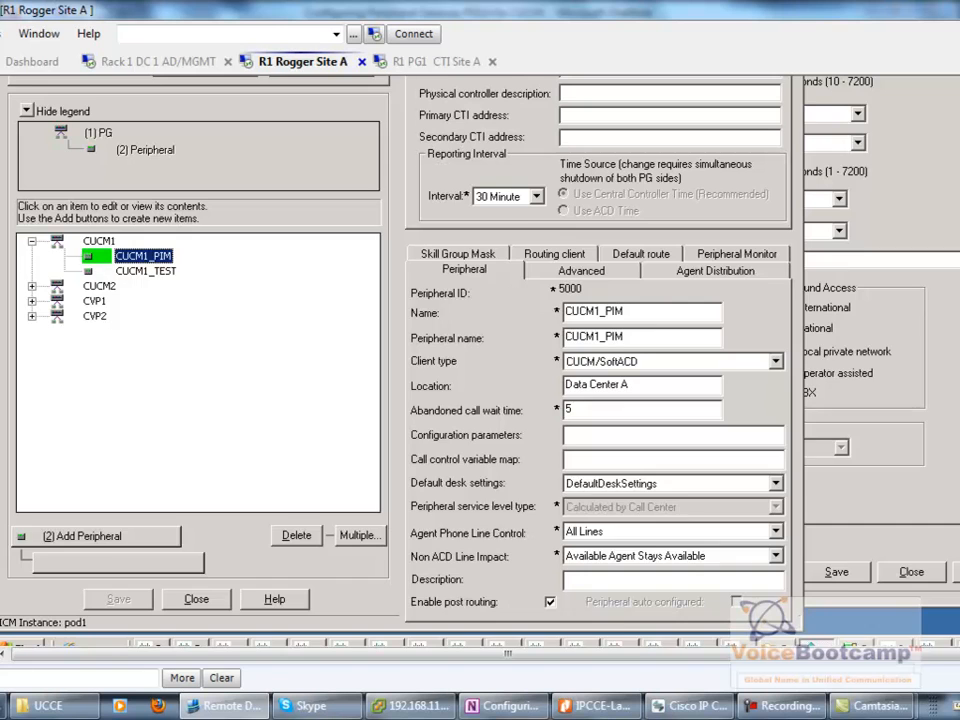
scroll(480, 360, "up", 3)
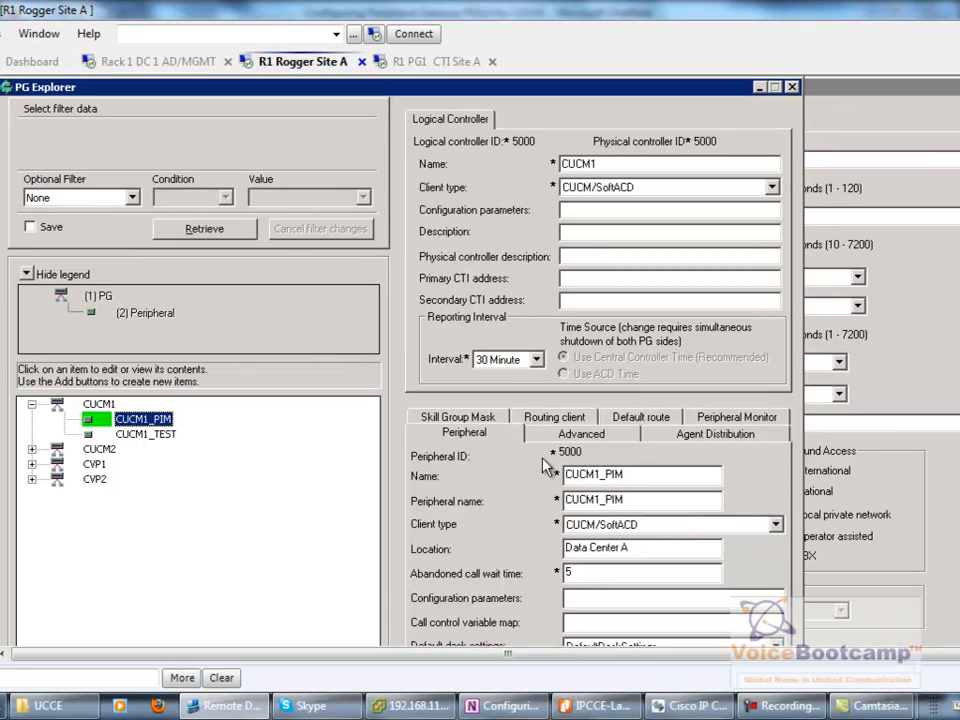
left_click(568, 452)
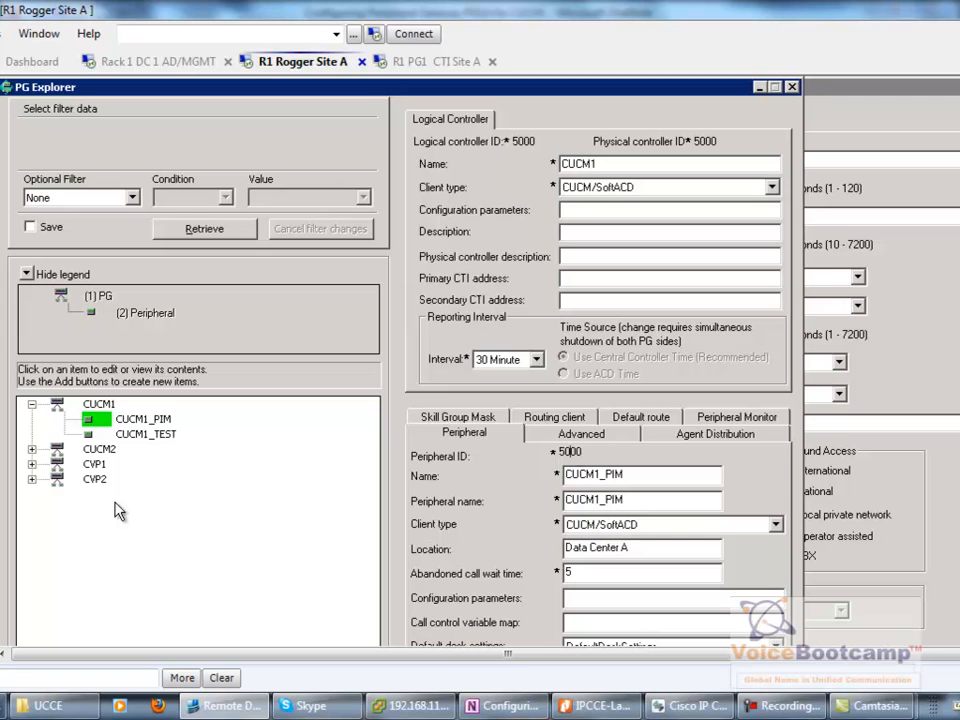
left_click(32, 479)
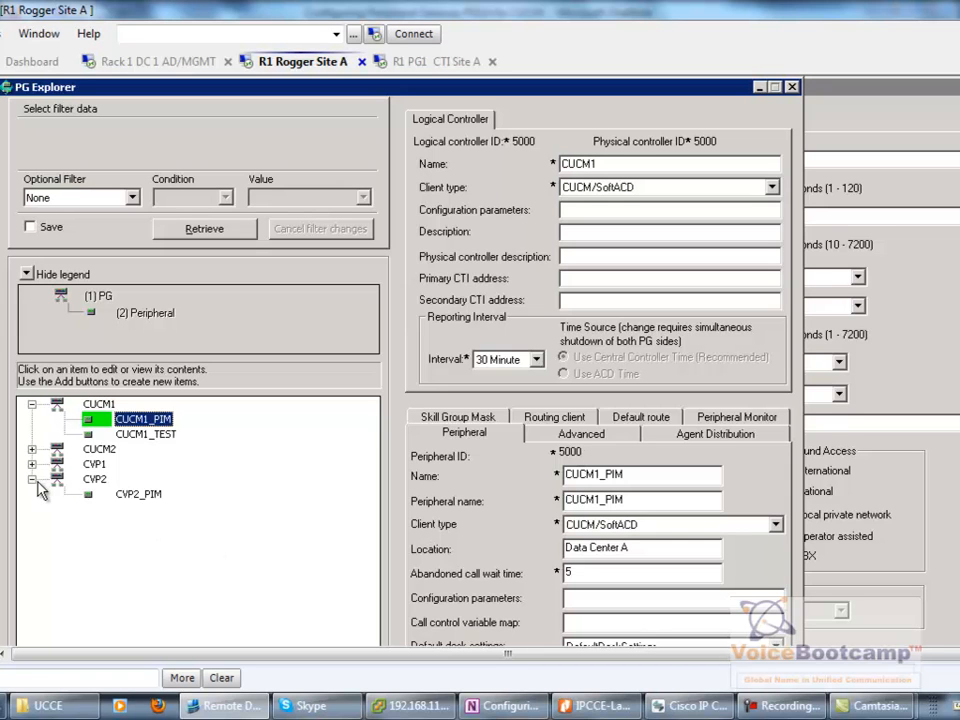
left_click(147, 436)
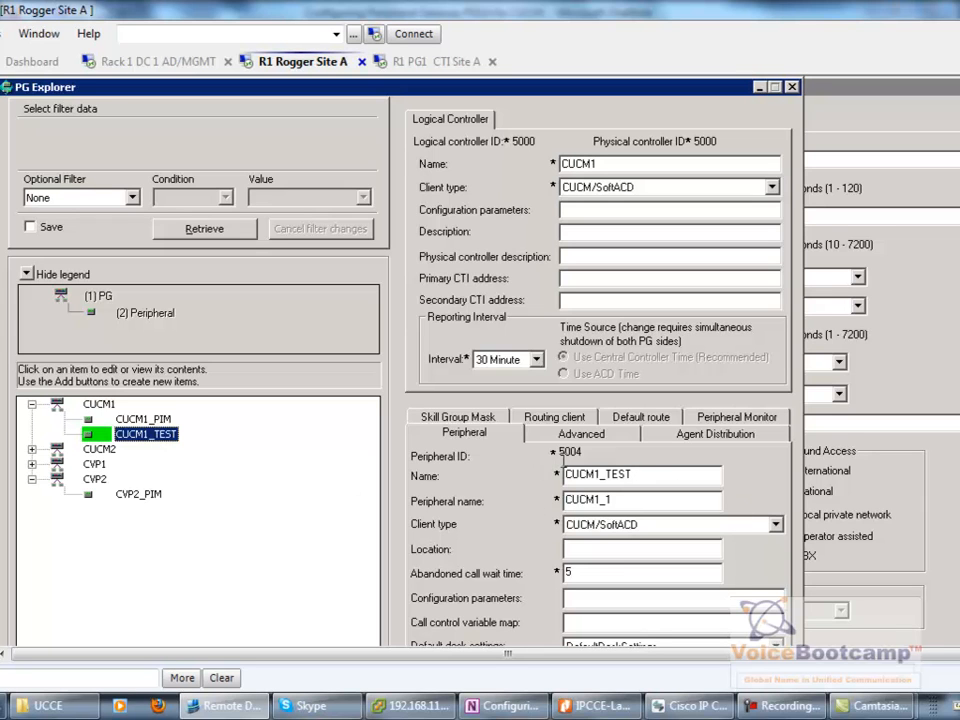
left_click(570, 453)
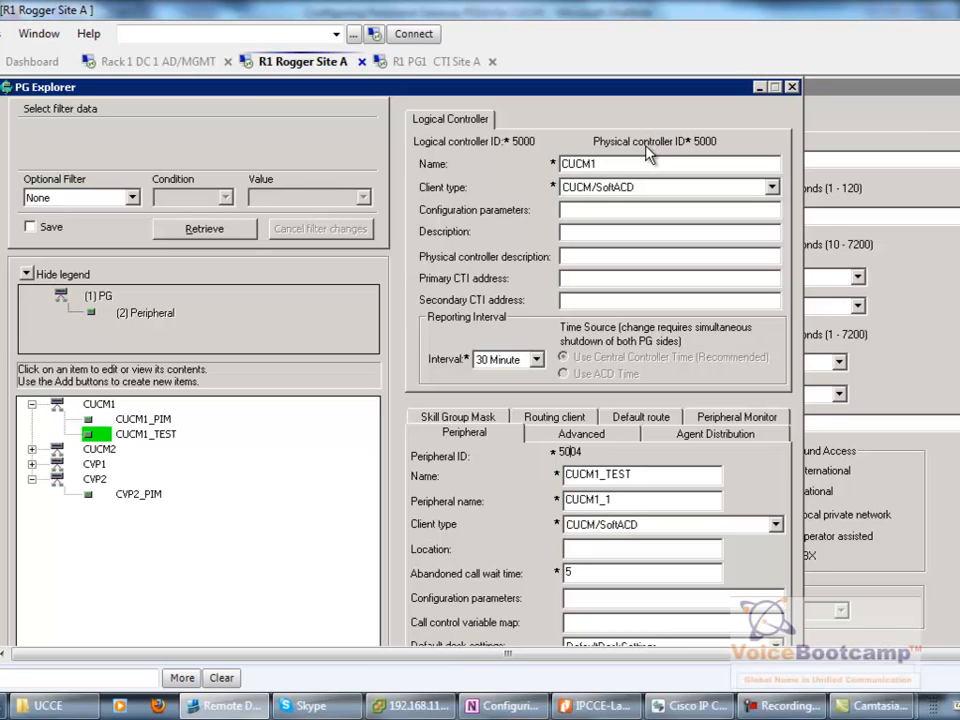
left_click(146, 434)
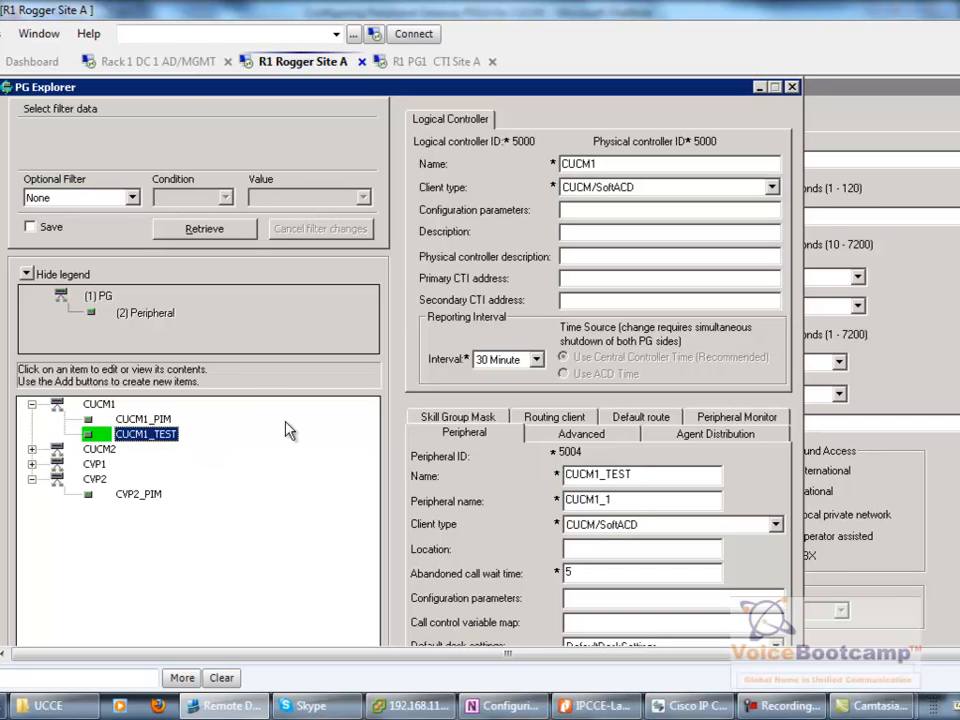
left_click(432, 61)
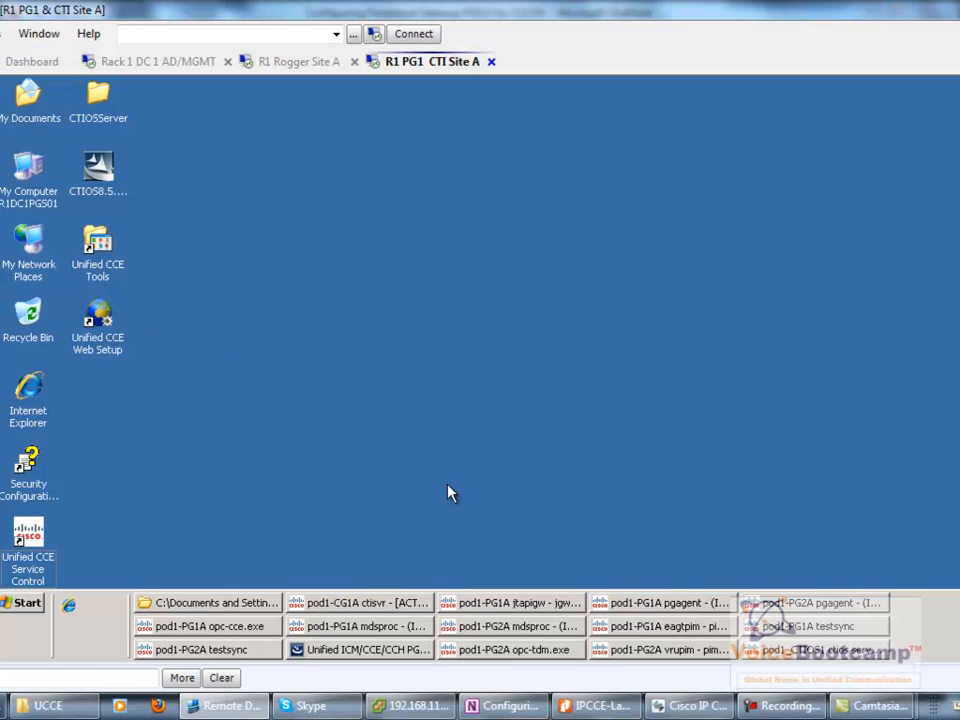
- Launch Peripheral Gateway Setup from Unified CCE Tools and select the PG1A instance component
double_click(97, 250)
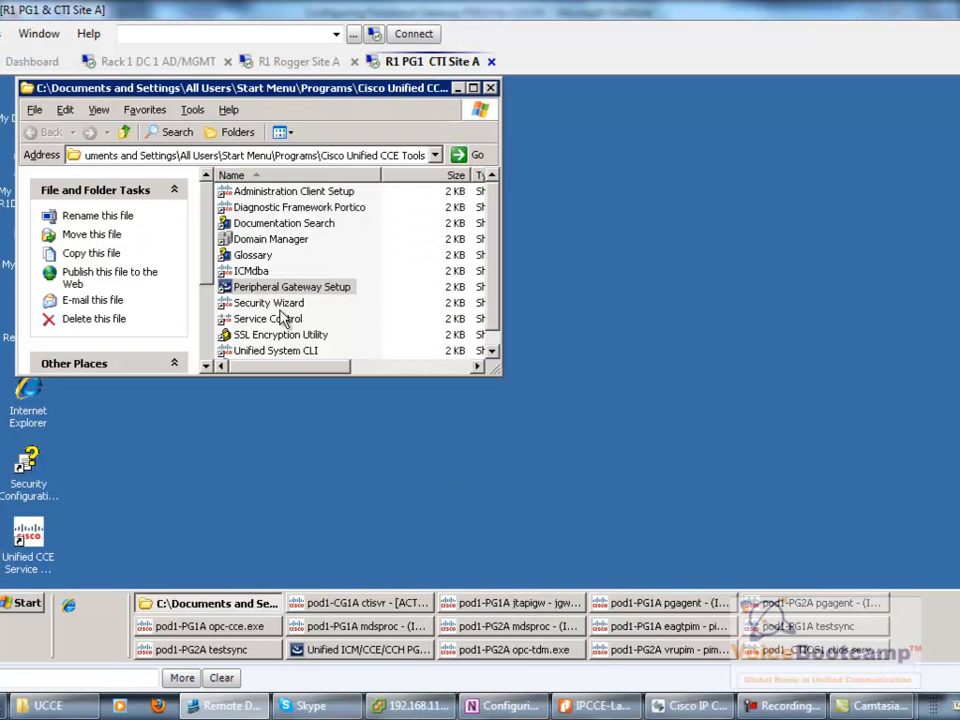
left_click(390, 650)
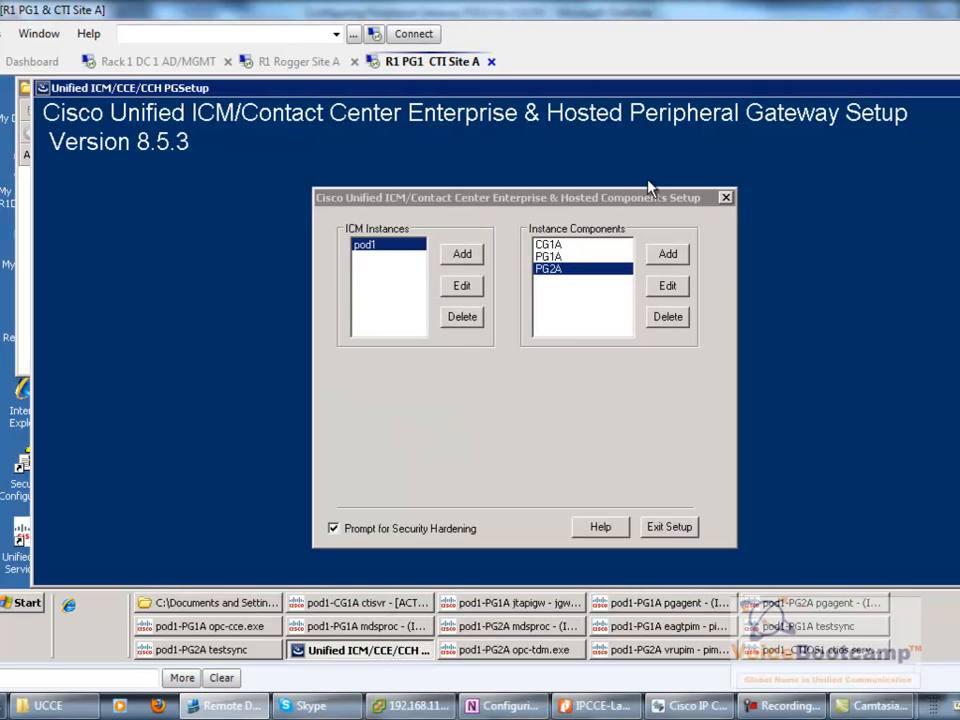
left_click(556, 256)
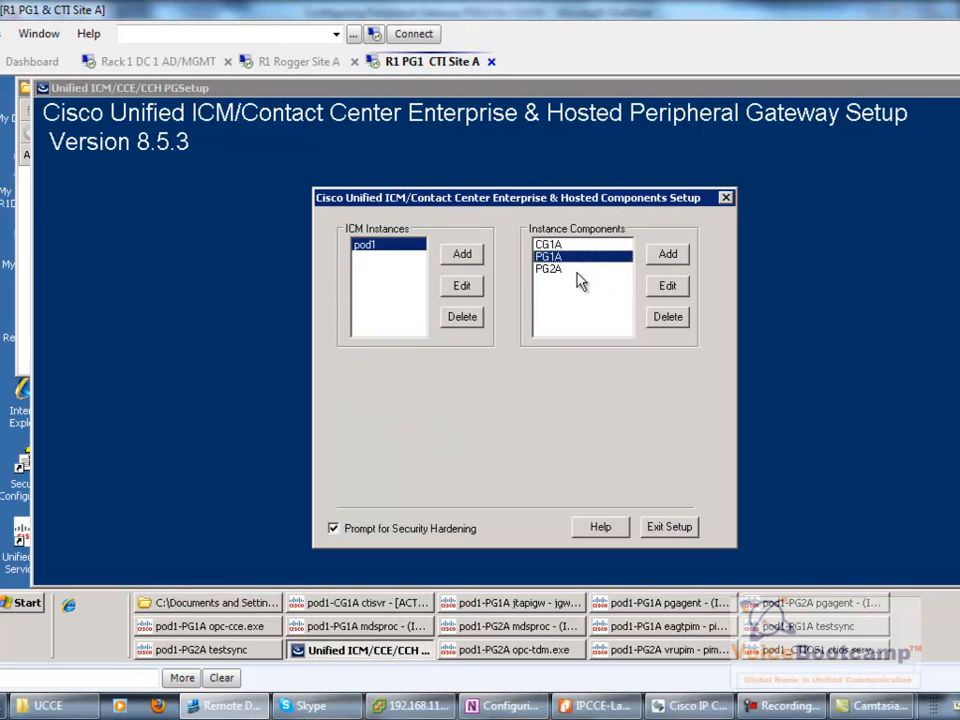
left_click(670, 256)
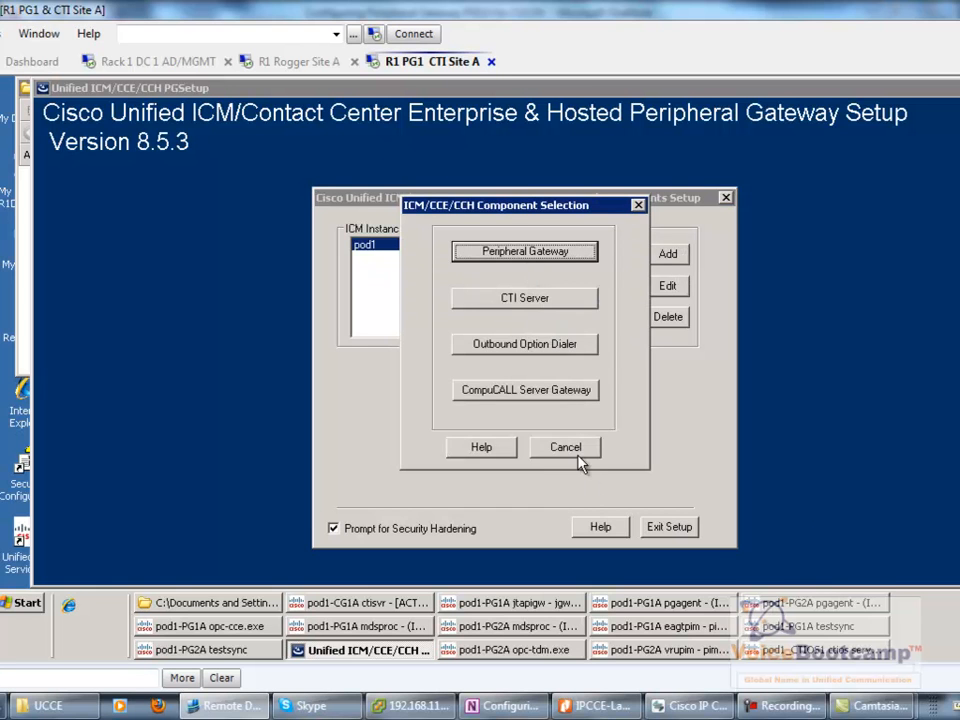
left_click(592, 447)
- Edit PG1A keeping PG 1 with CUCM client type, and agree to stop the active service
left_click(664, 290)
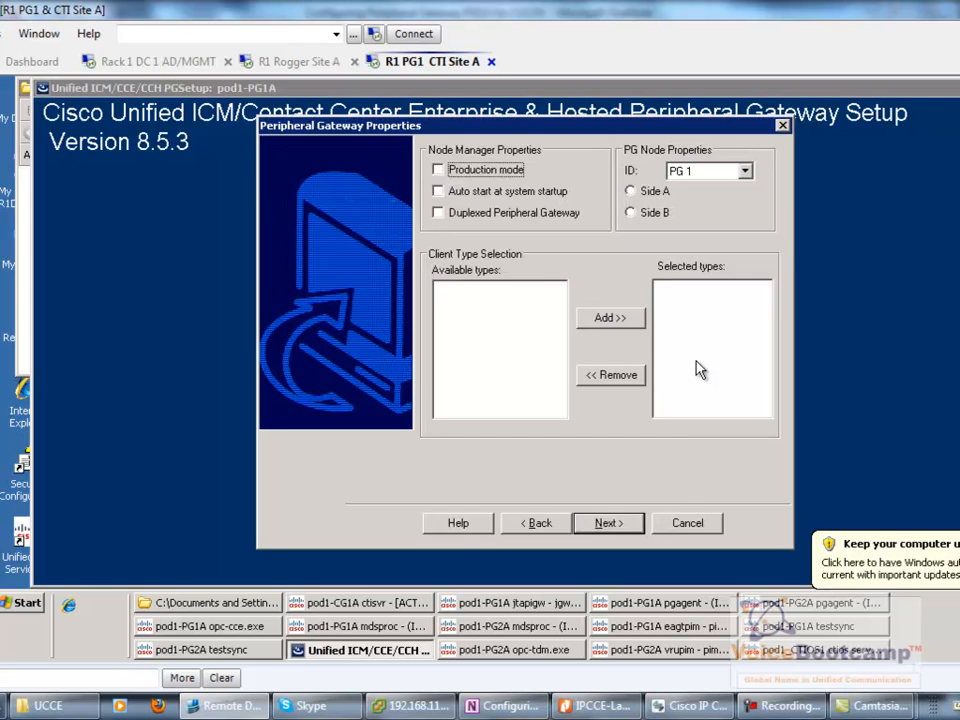
left_click(750, 172)
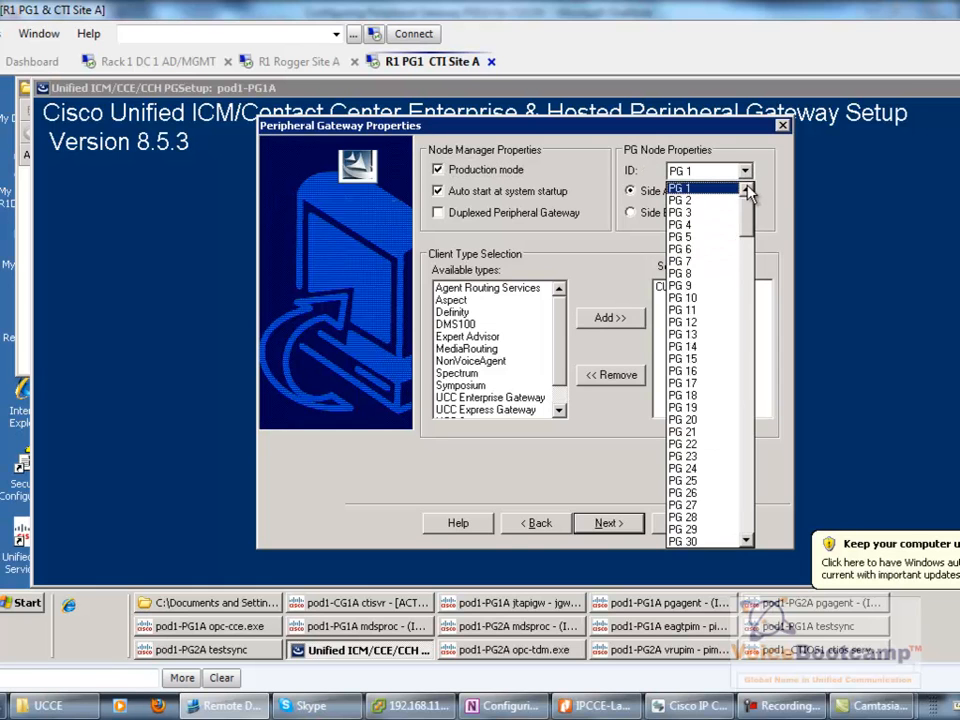
left_click(784, 210)
left_click(745, 171)
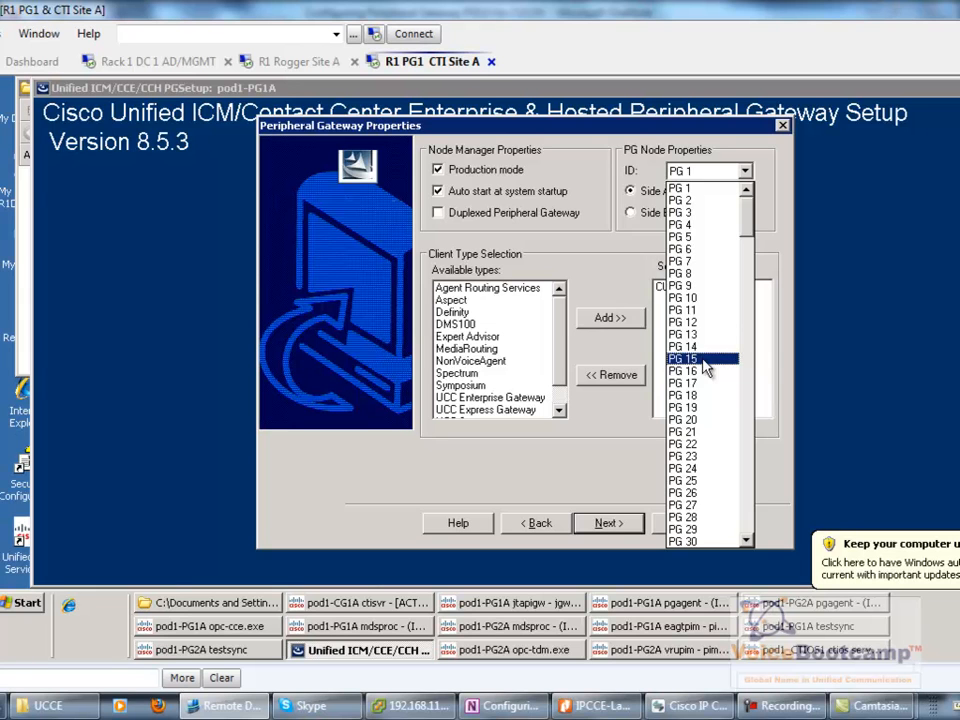
left_click(772, 222)
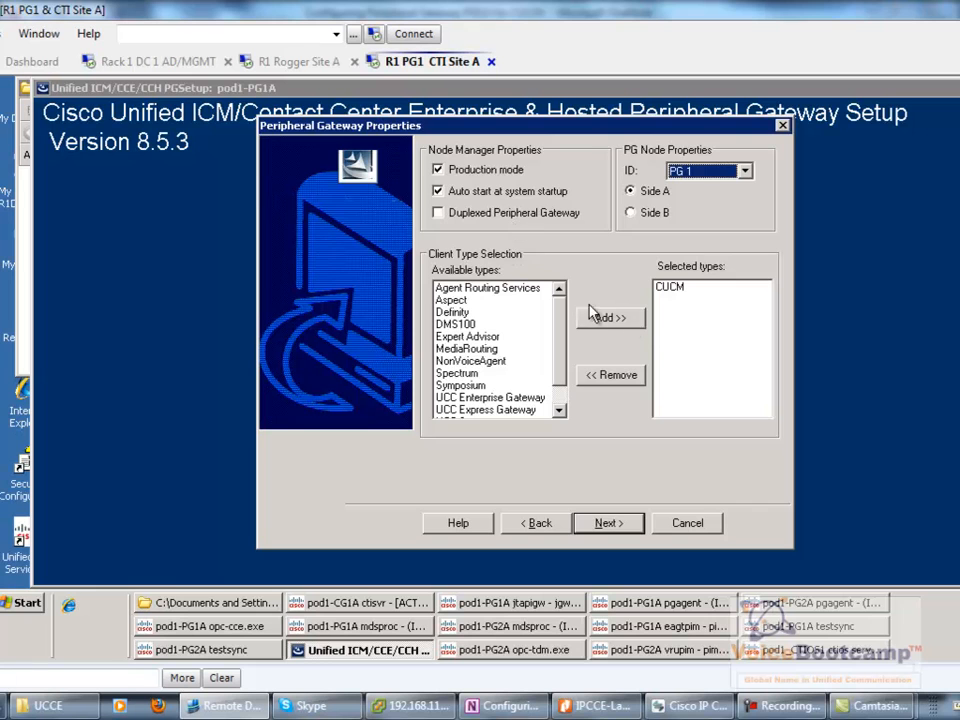
left_click(679, 290)
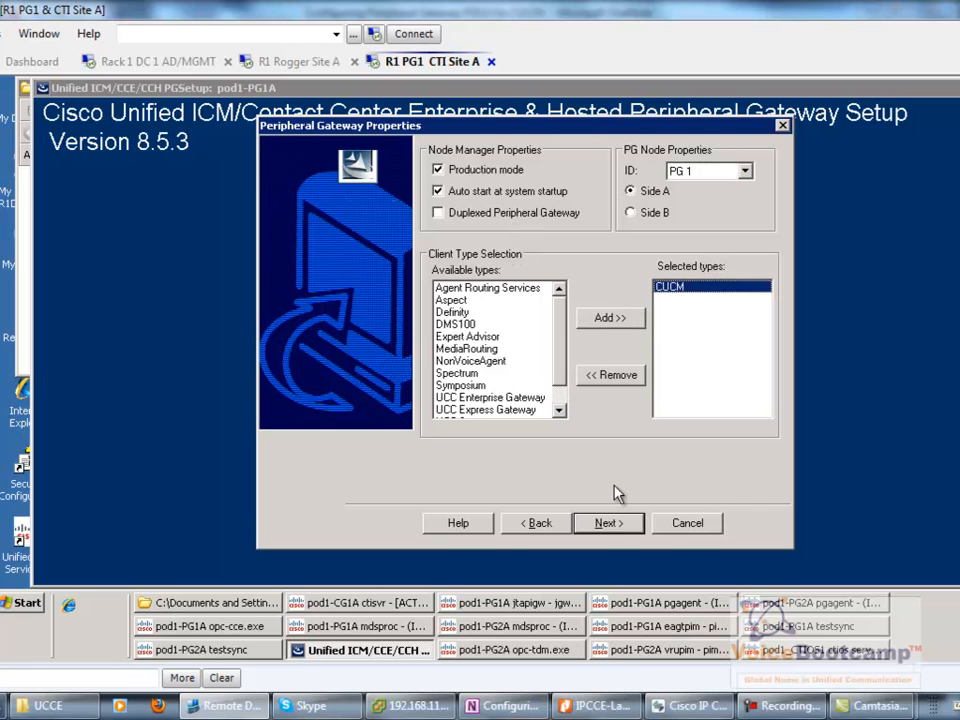
left_click(609, 525)
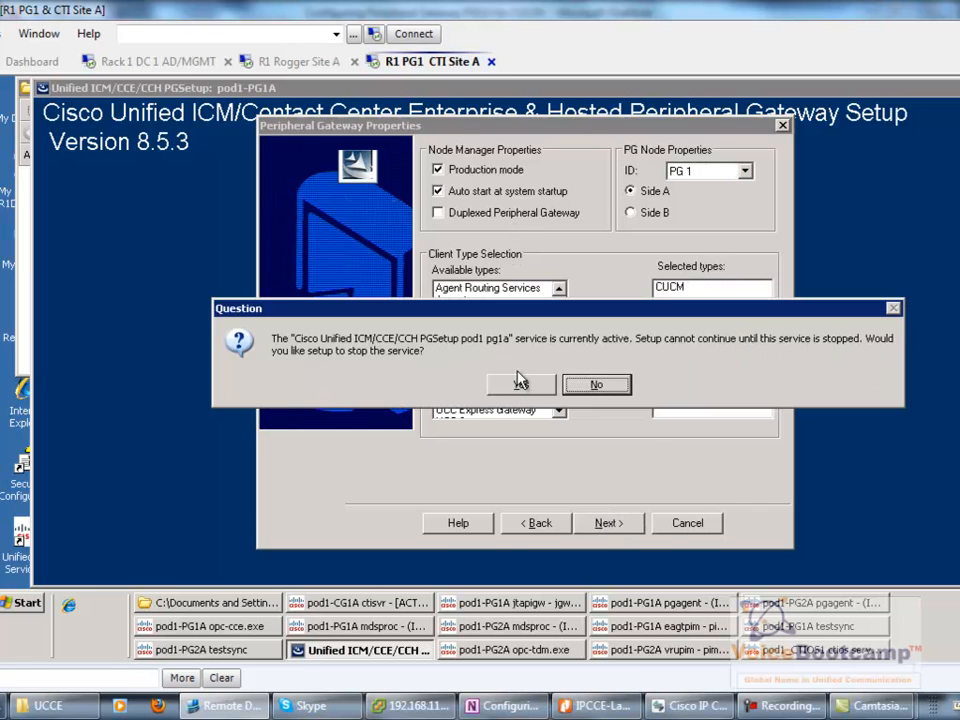
left_click(528, 382)
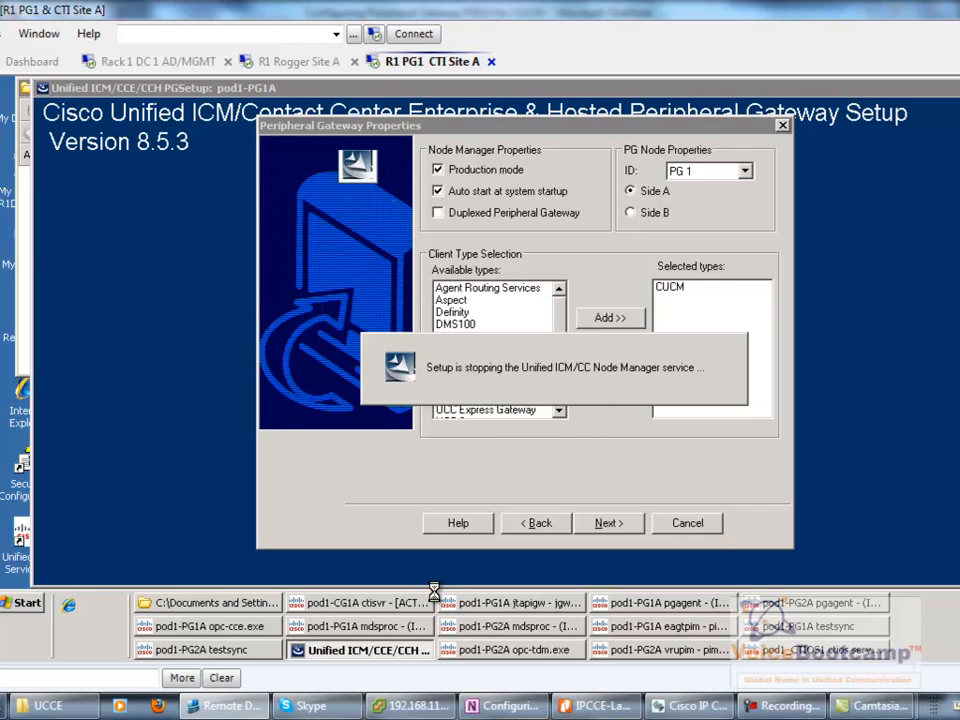
- Stop the pod1 pg1a Node Manager service and continue to the component properties
left_click(515, 624)
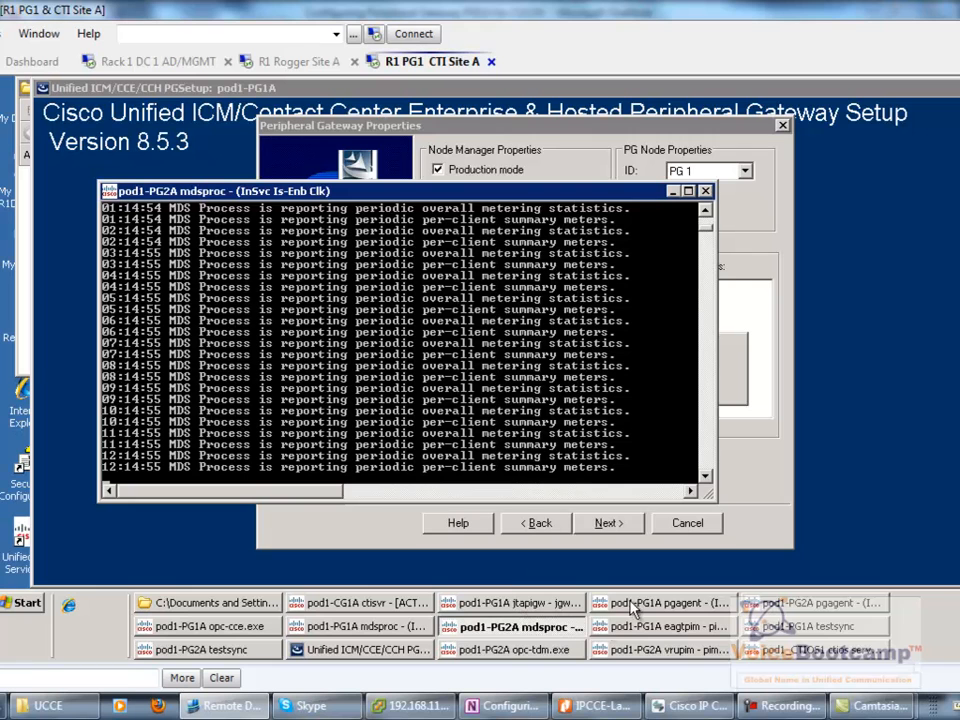
left_click(673, 191)
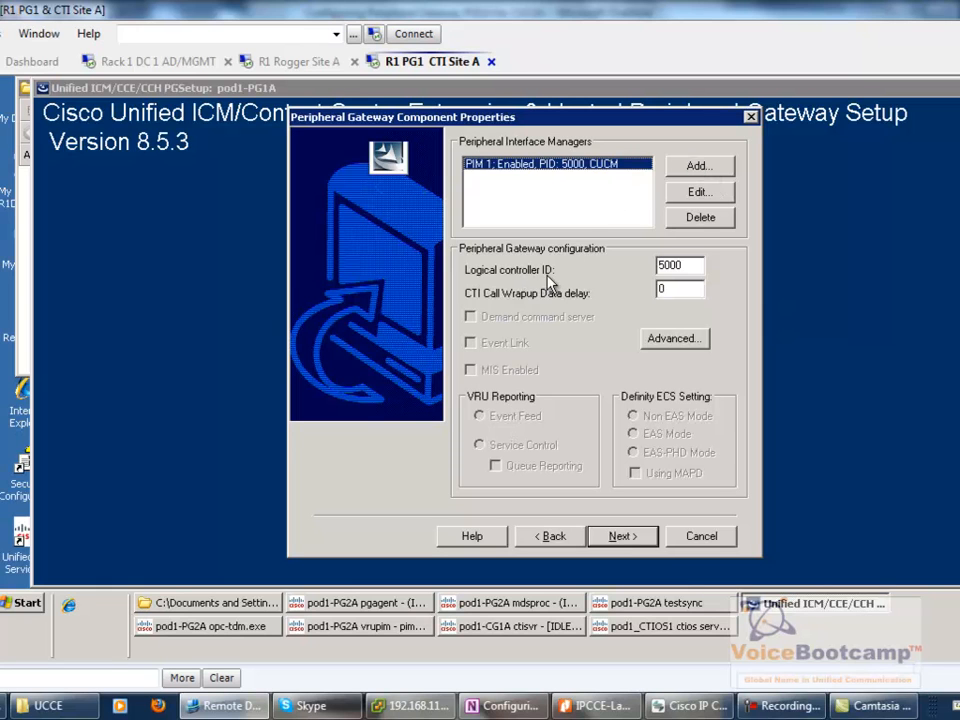
- Compare PIM 1's logical controller ID 5000 and CUCM1_PIM name against PG Explorer
double_click(677, 265)
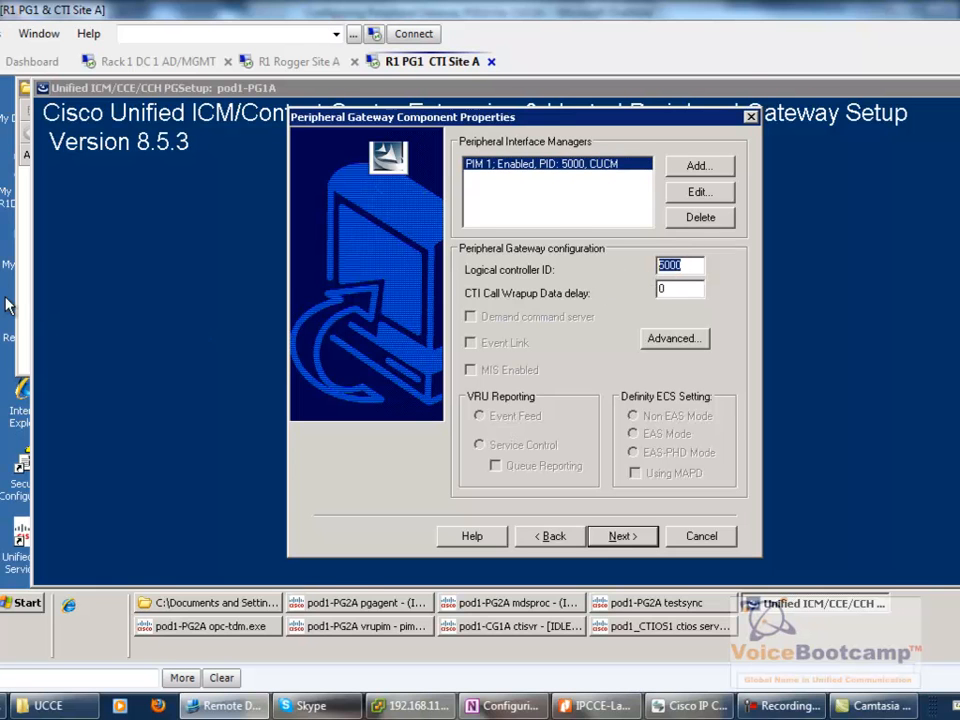
left_click(300, 62)
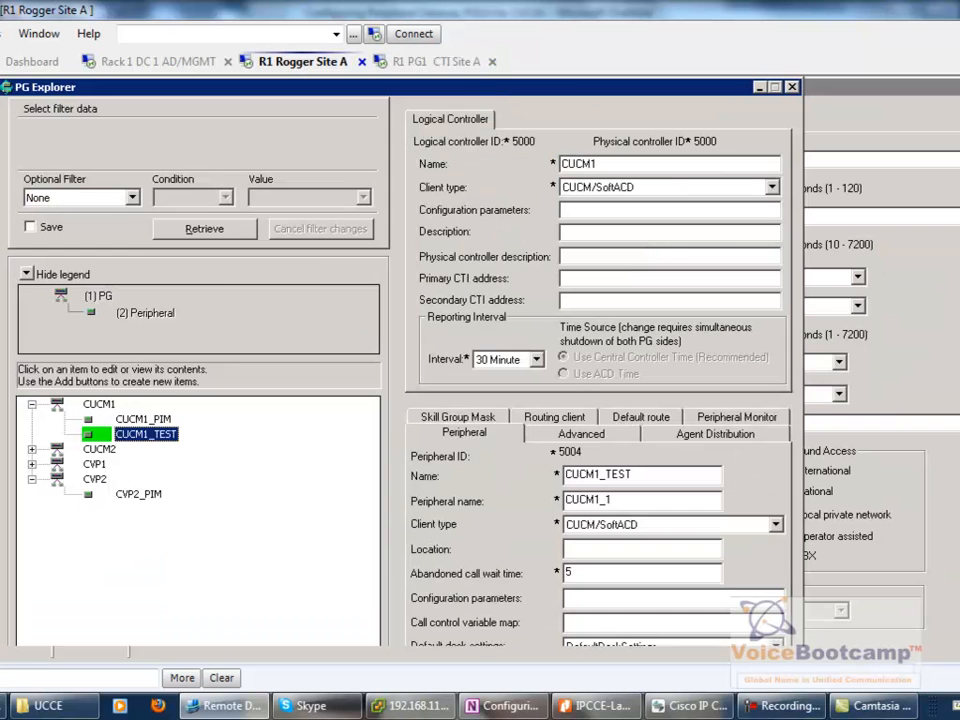
double_click(524, 141)
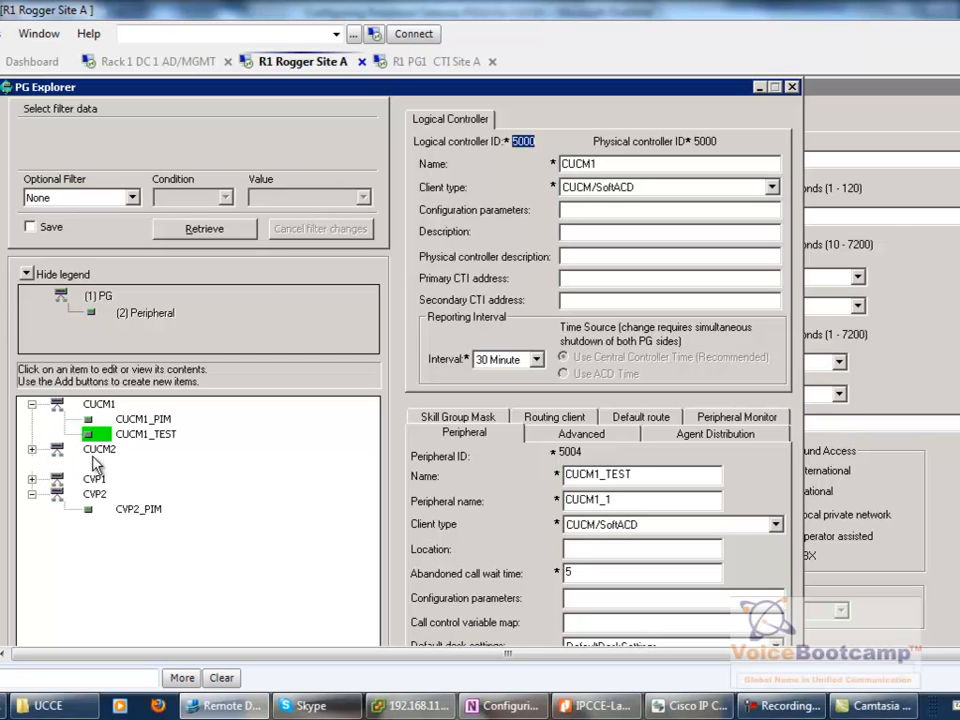
double_click(98, 449)
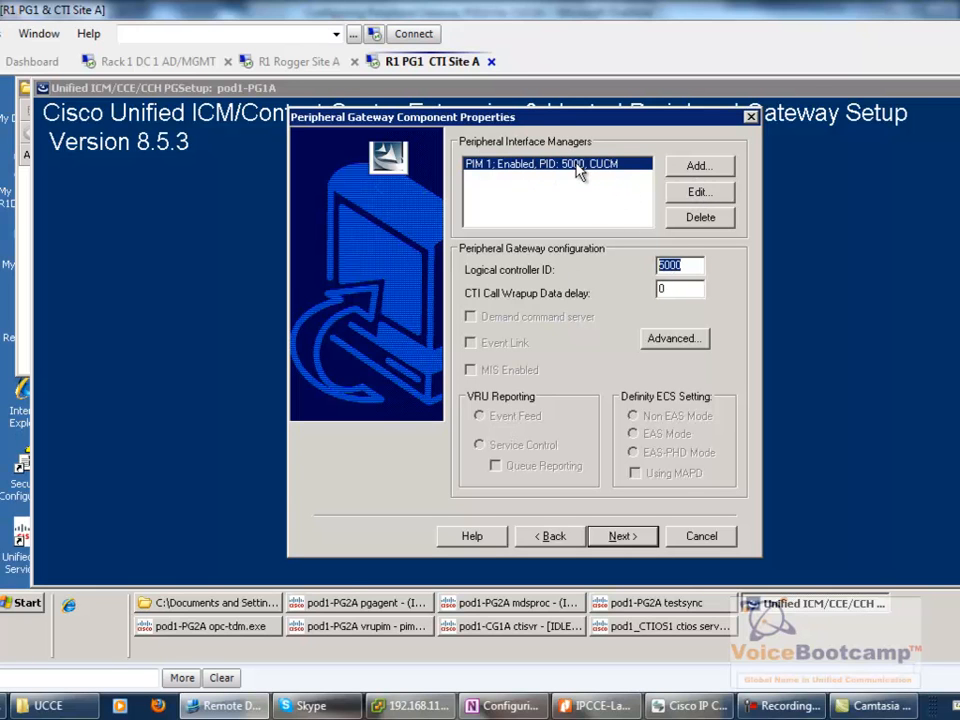
left_click(704, 196)
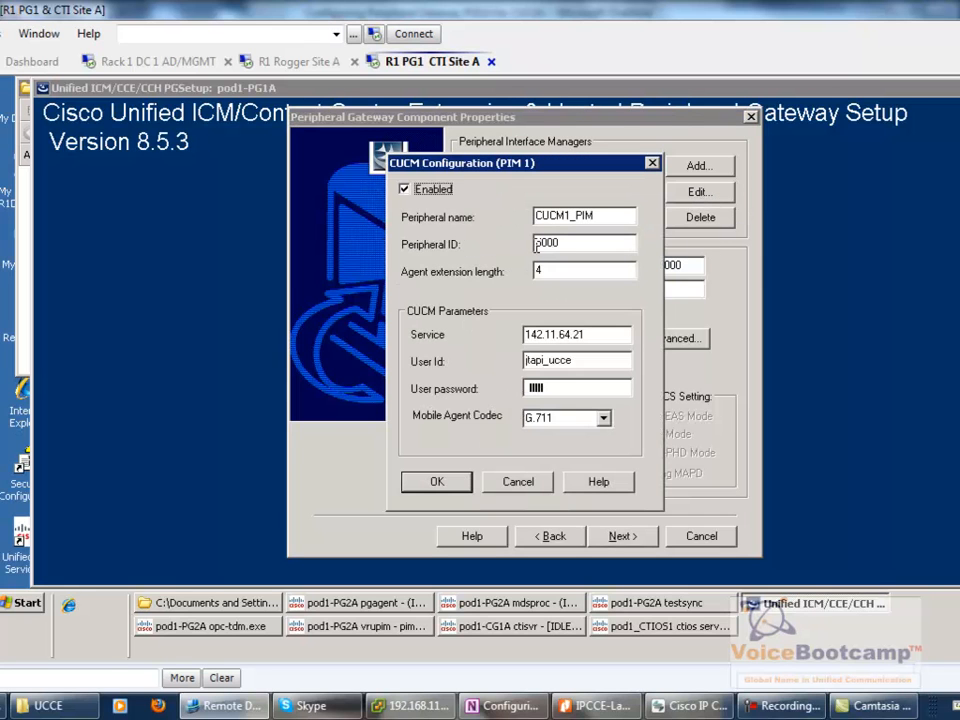
double_click(606, 215)
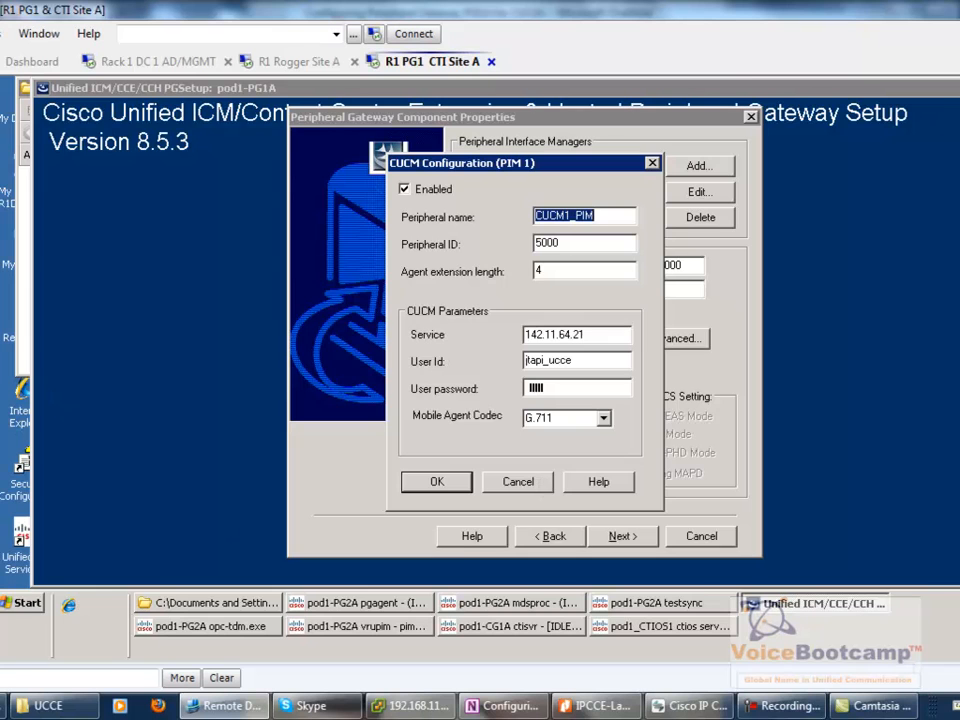
left_click(303, 61)
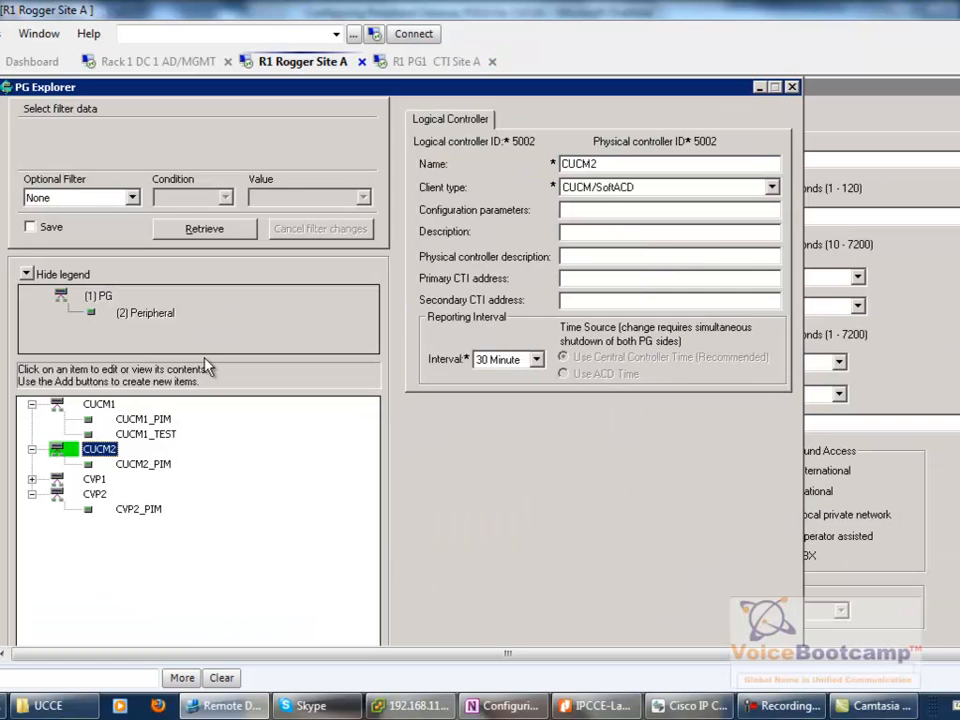
left_click(144, 419)
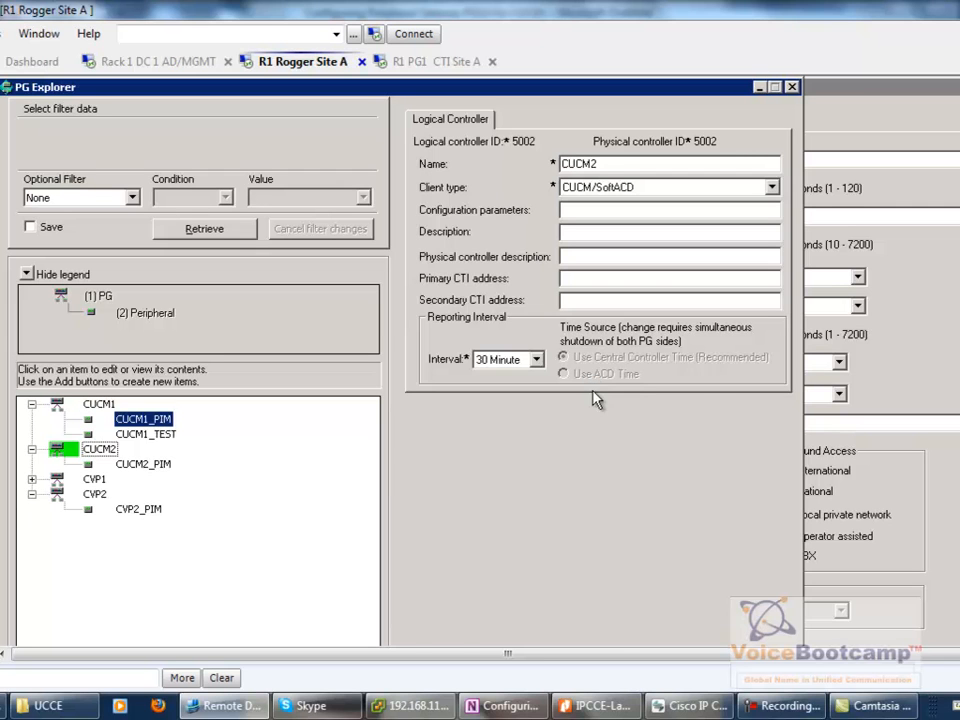
- Set the PIM 1 CUCM user ID to jtapi and enter the user password
key("Tab")
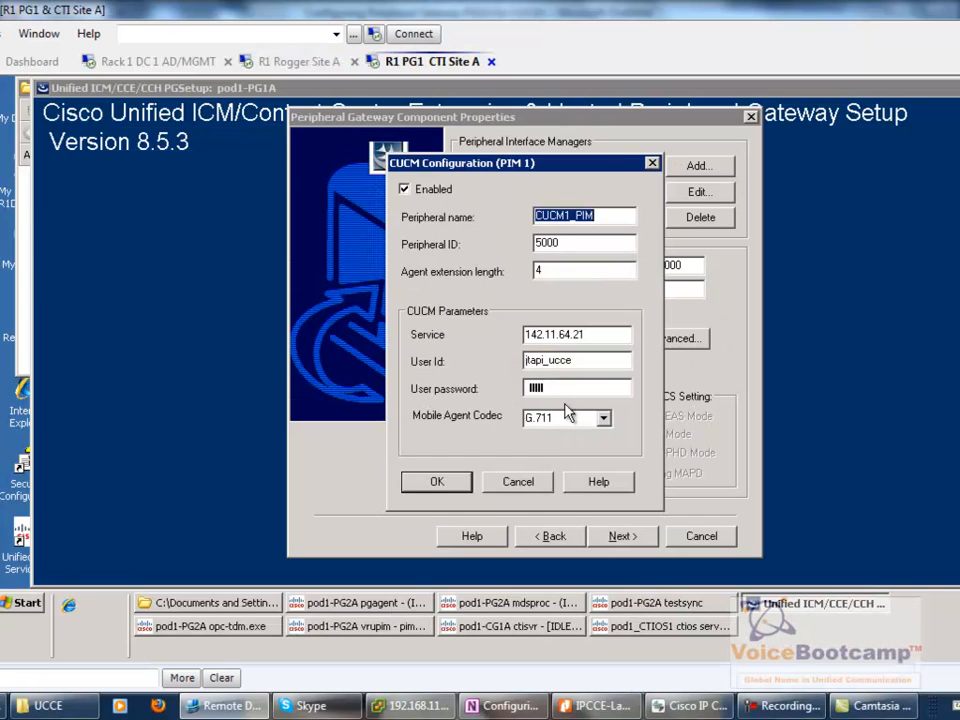
key("Tab")
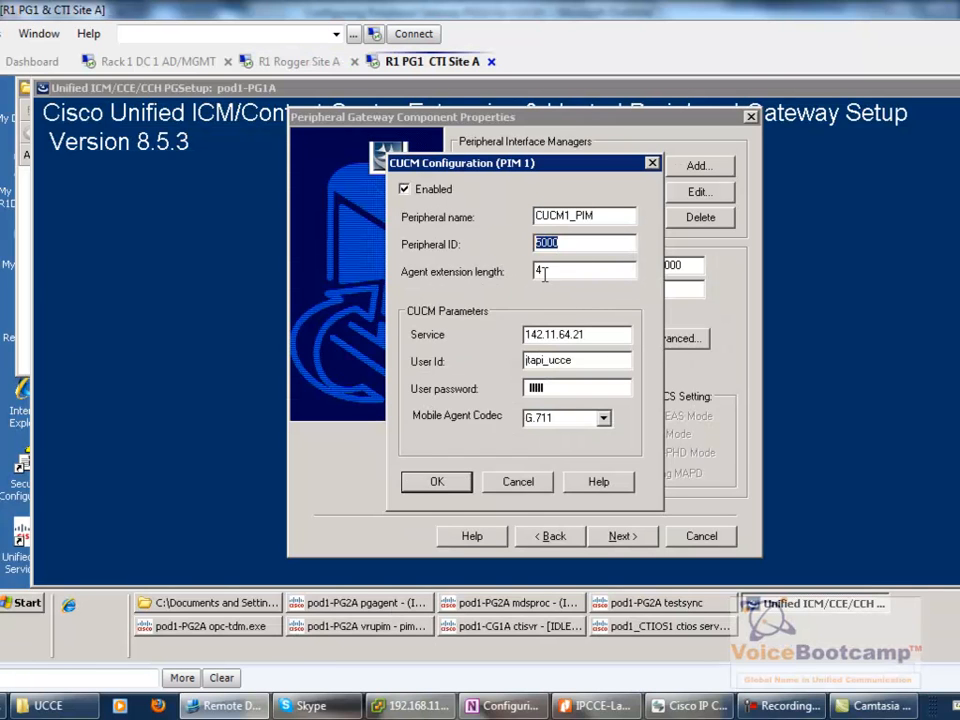
key("Tab")
key("Tab")
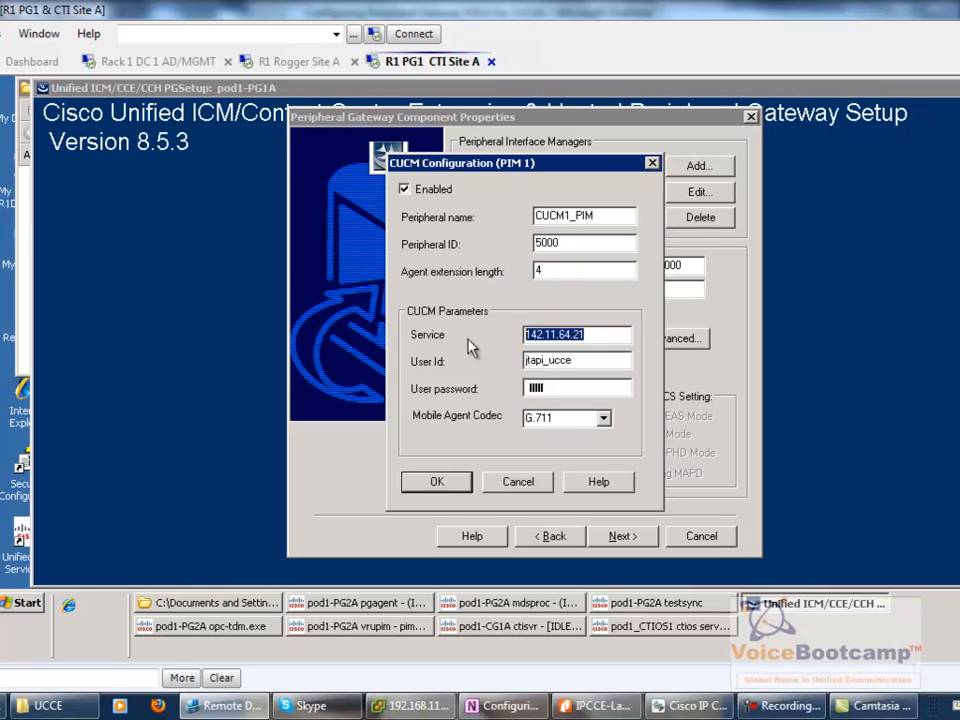
key("Tab")
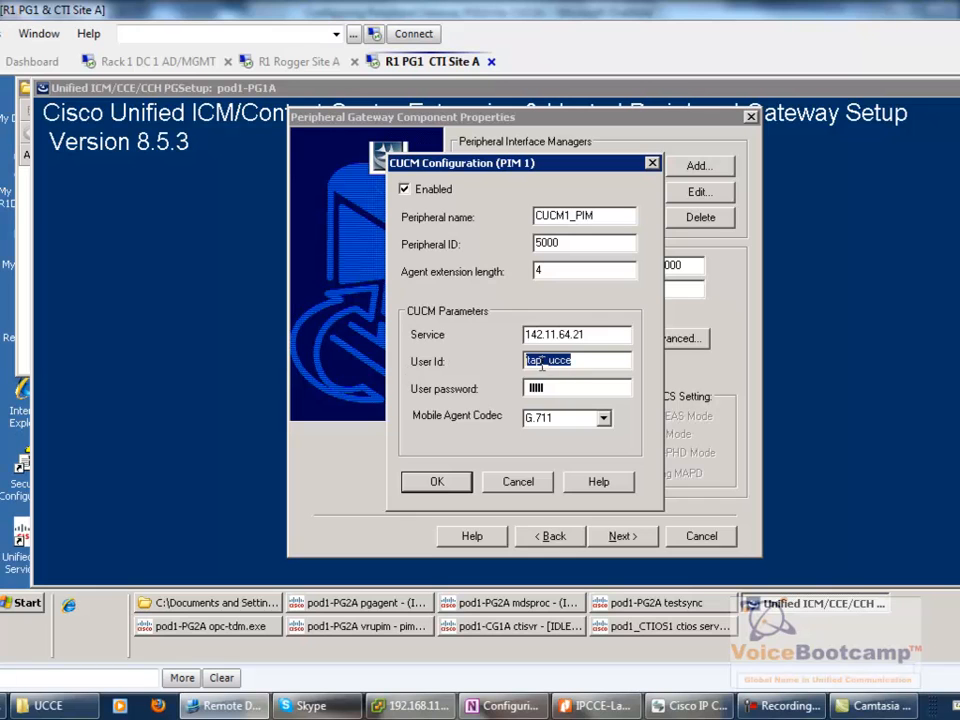
type("jtapi")
key("Tab")
type("***")
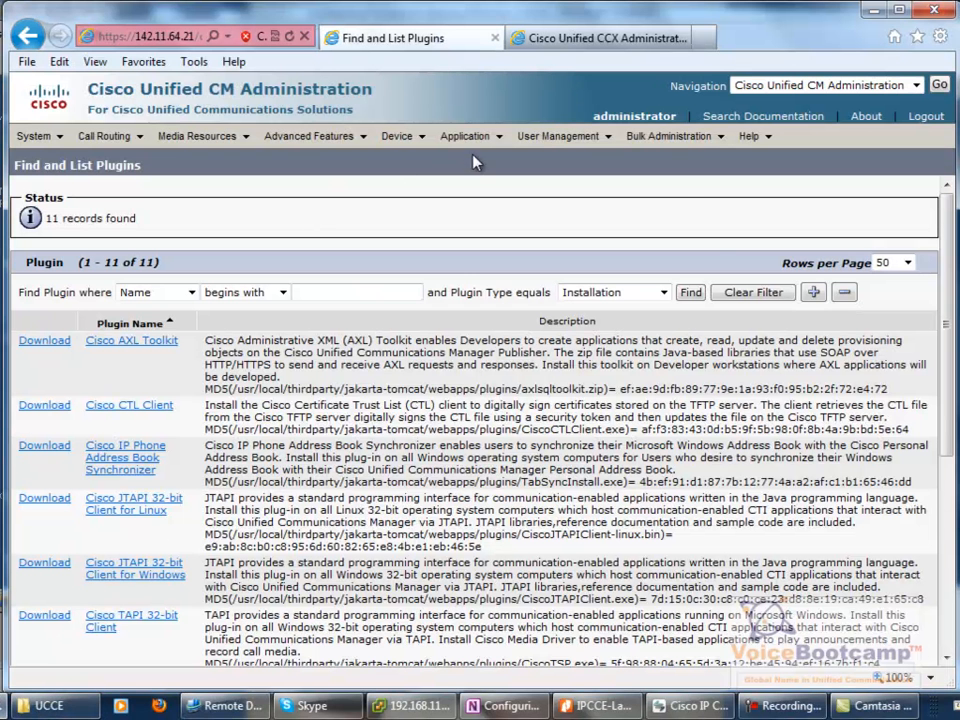
- Give the jtapi application user a new password, confirm it, and save
mouse_move(466, 137)
mouse_move(557, 136)
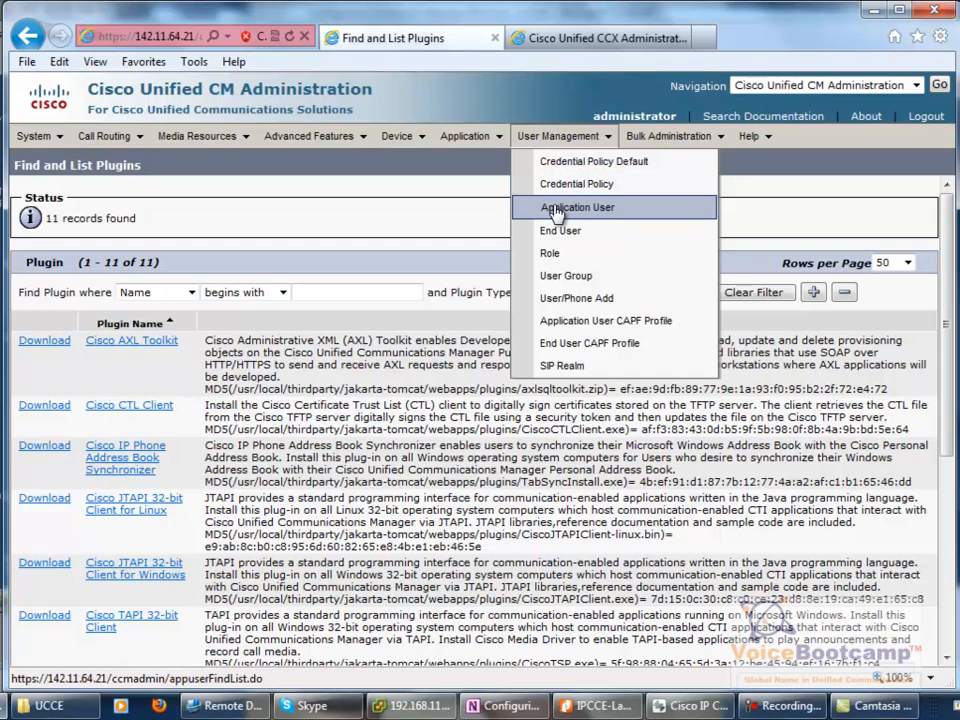
left_click(556, 209)
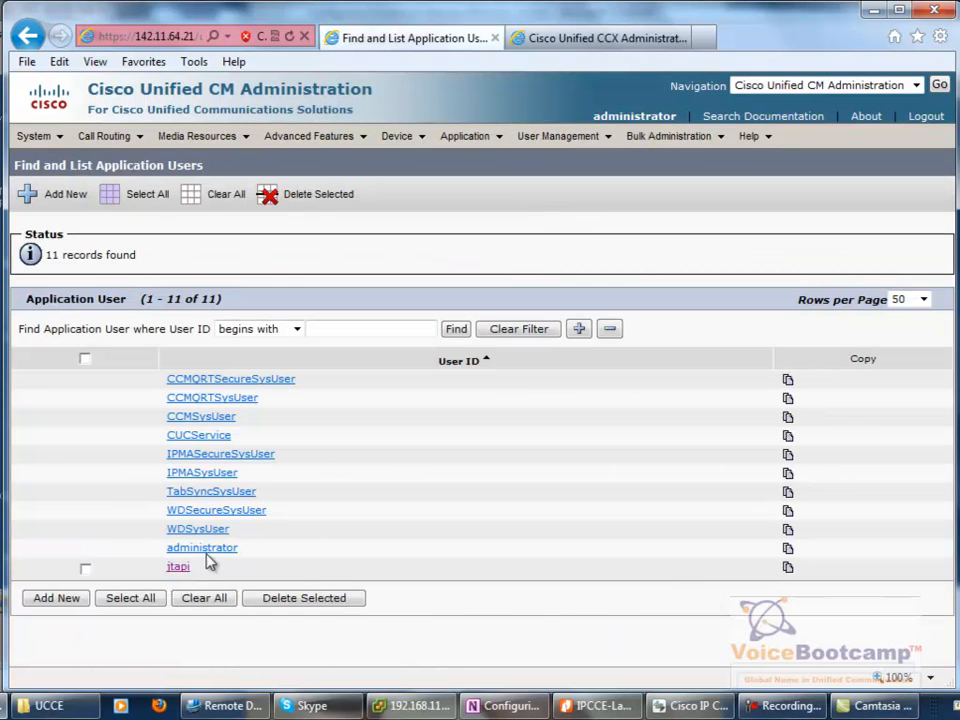
left_click(177, 568)
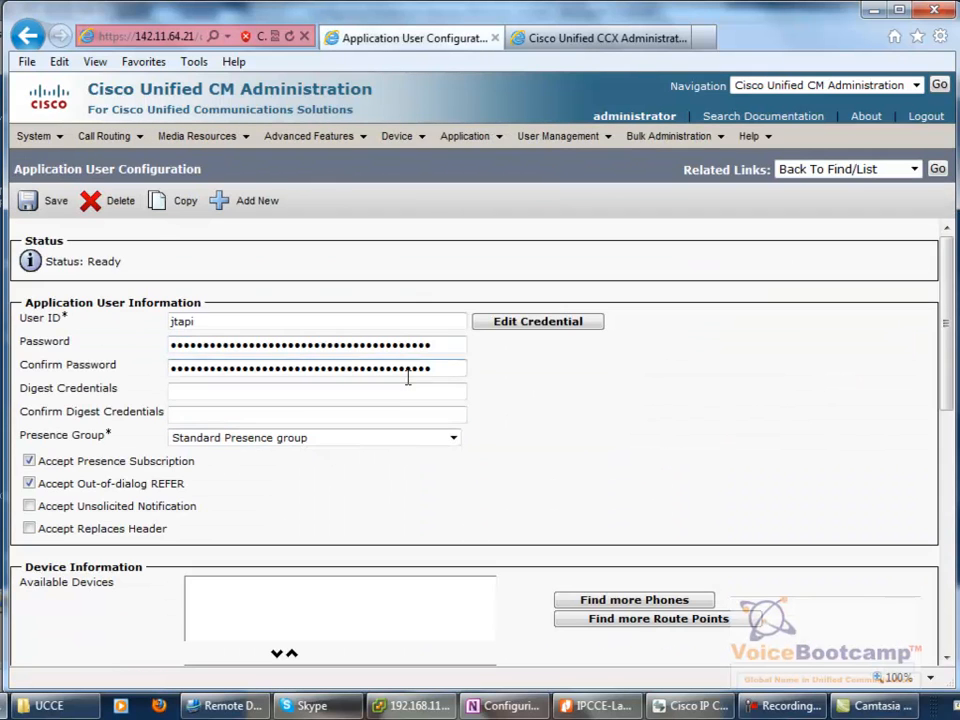
left_click(466, 345)
type("cisco")
key("Tab")
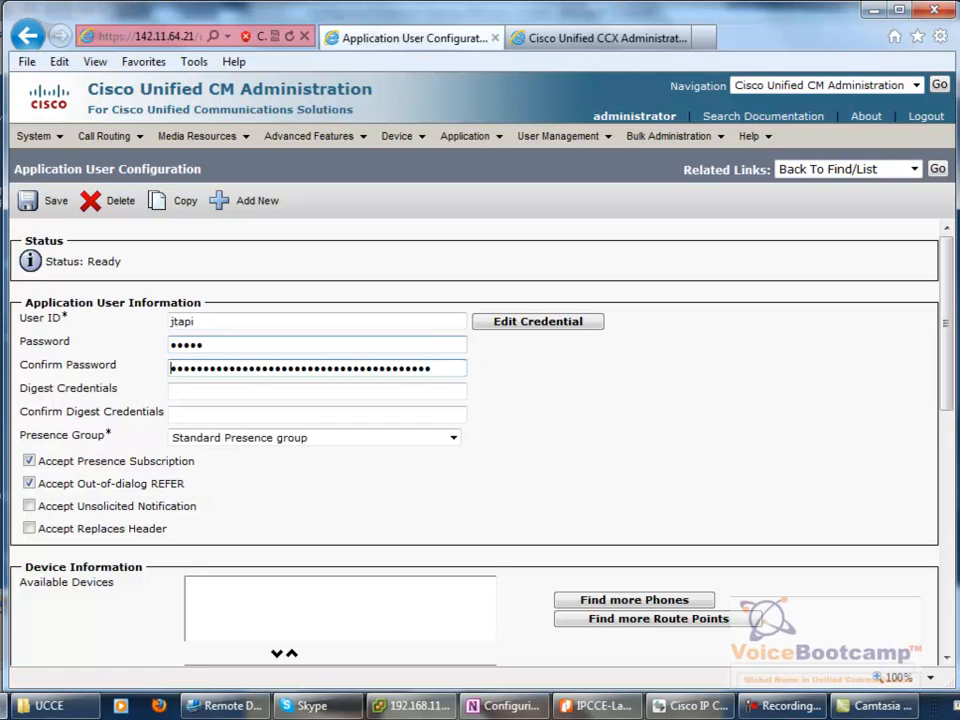
type("cisco")
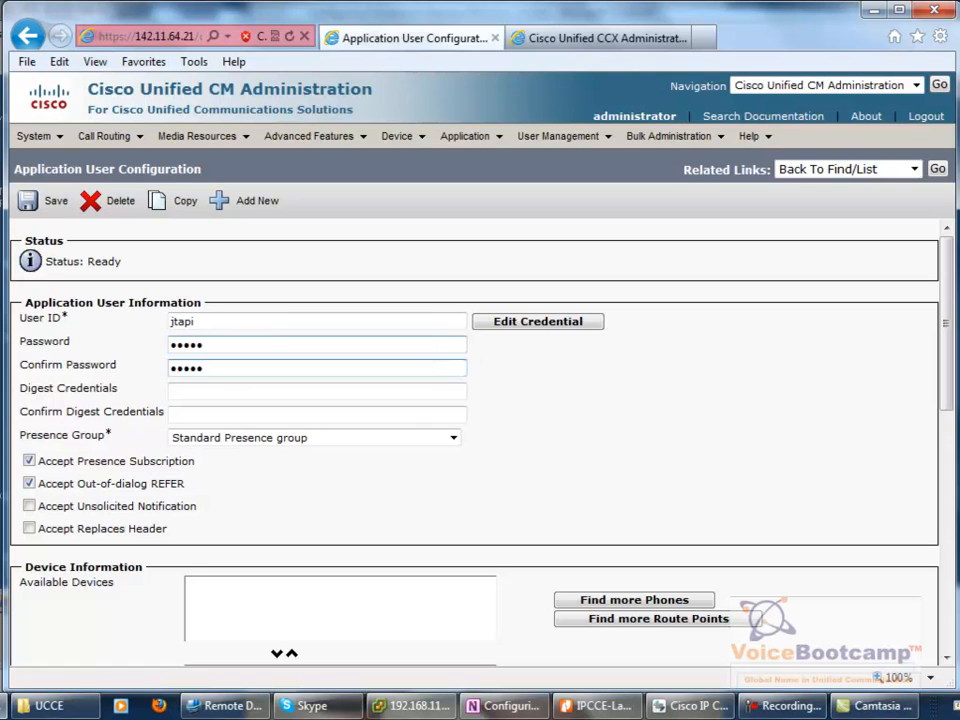
left_click(32, 207)
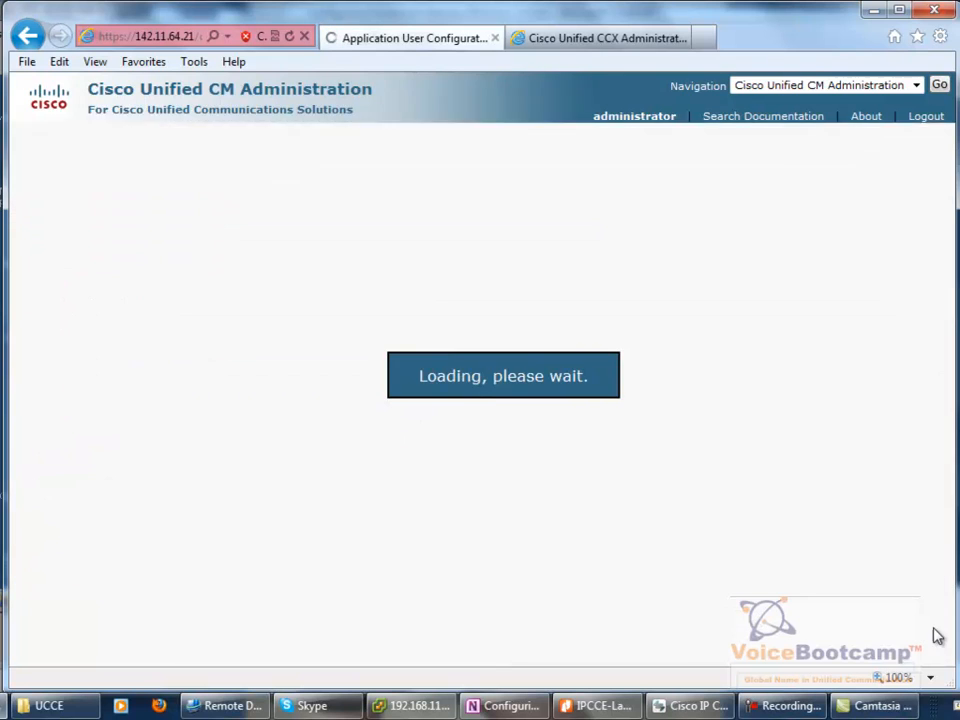
mouse_move(946, 374)
left_mouse_down()
mouse_move(947, 543)
mouse_move(947, 377)
left_mouse_up()
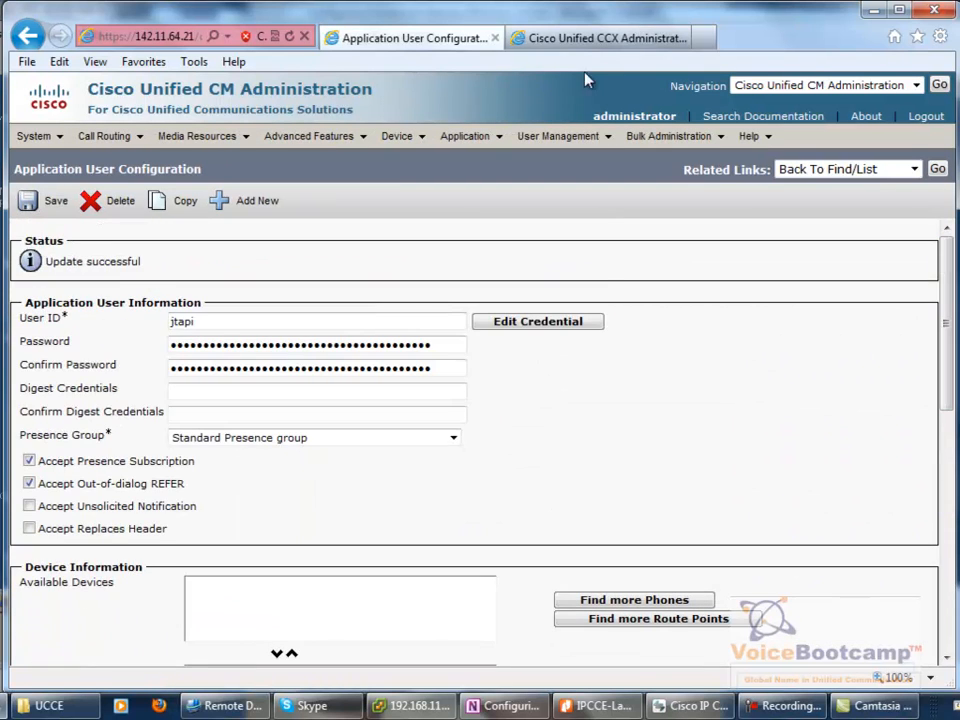
- Accept the PIM 1 CUCM configuration, leave the MDS & DMP advanced settings unchanged, and continue
left_click(225, 706)
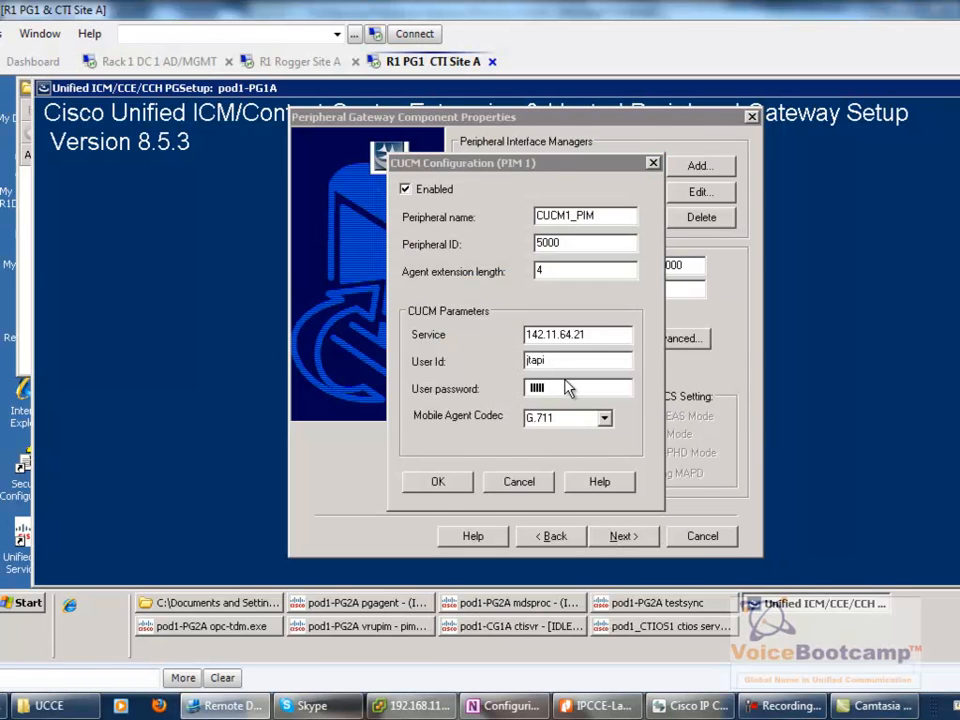
left_click(438, 481)
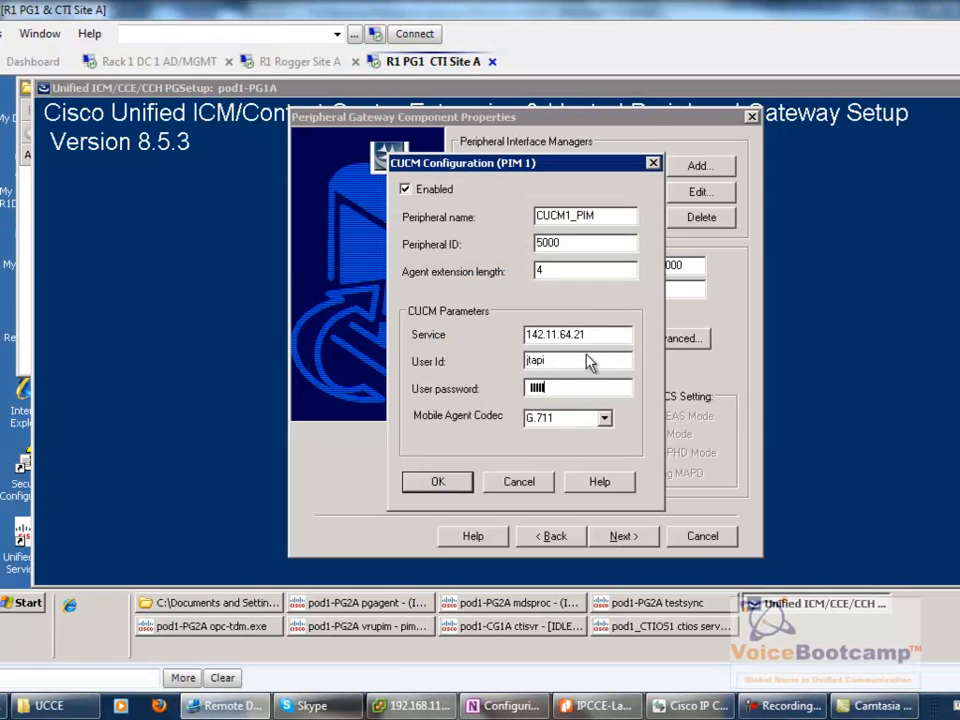
left_click(435, 483)
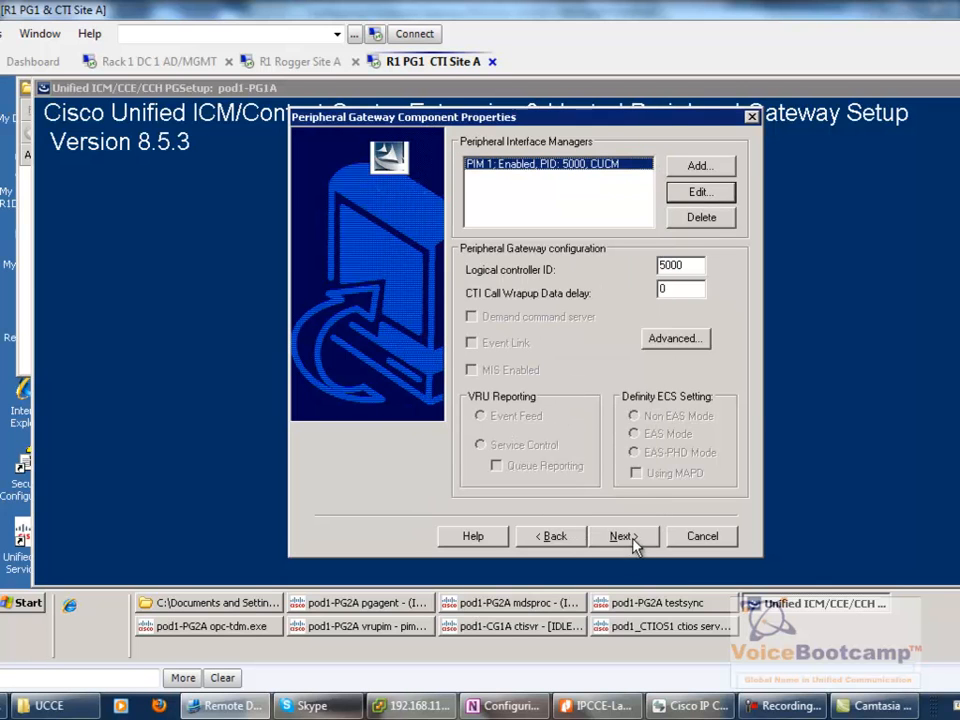
left_click(679, 341)
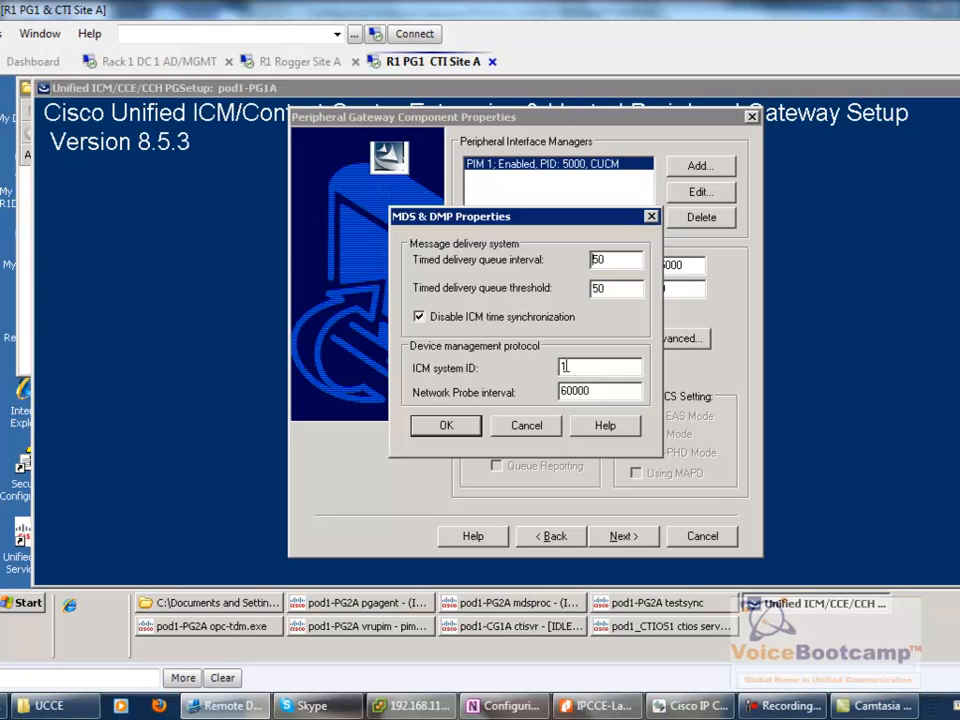
left_click(526, 425)
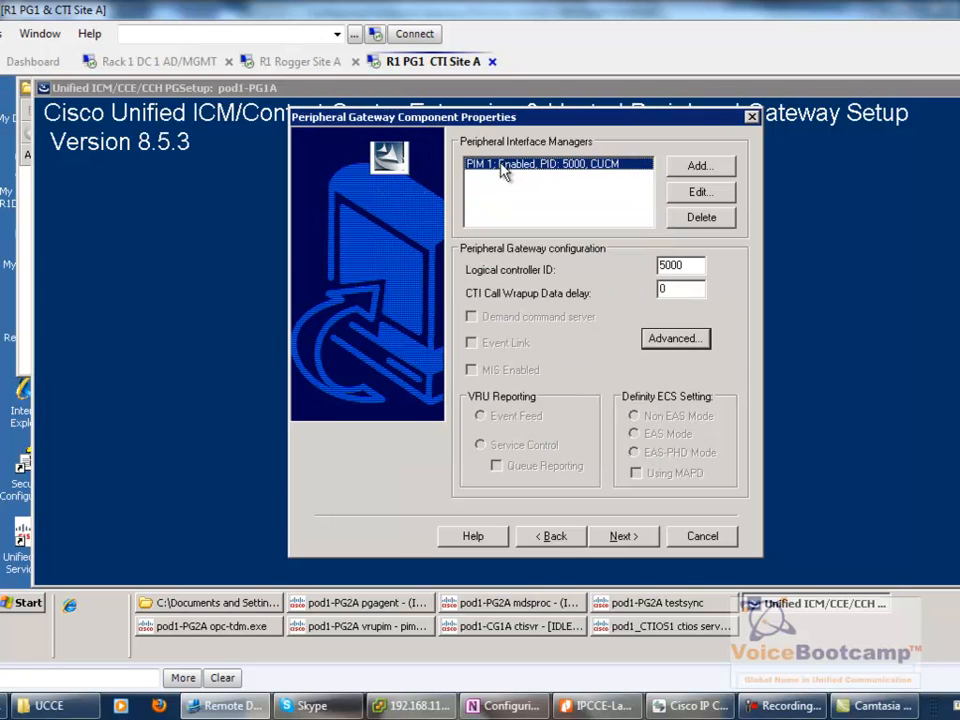
left_click(620, 538)
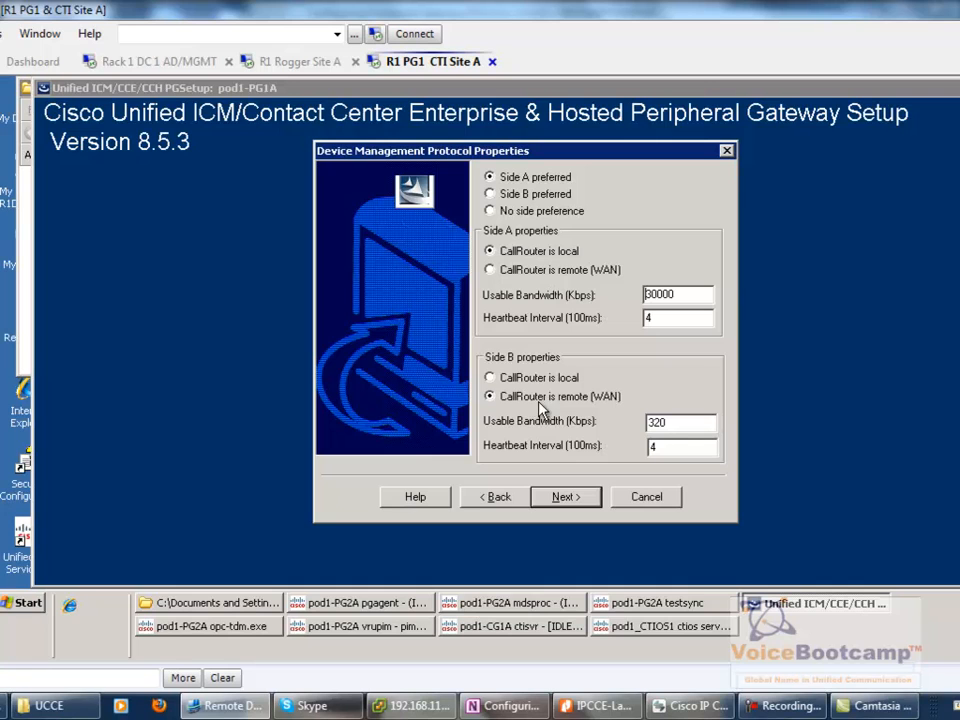
- Review Side B bandwidth 320 and heartbeat 4 in DMP properties, then proceed to Network Interfaces
left_click_drag(679, 422, 581, 421)
left_click(568, 497)
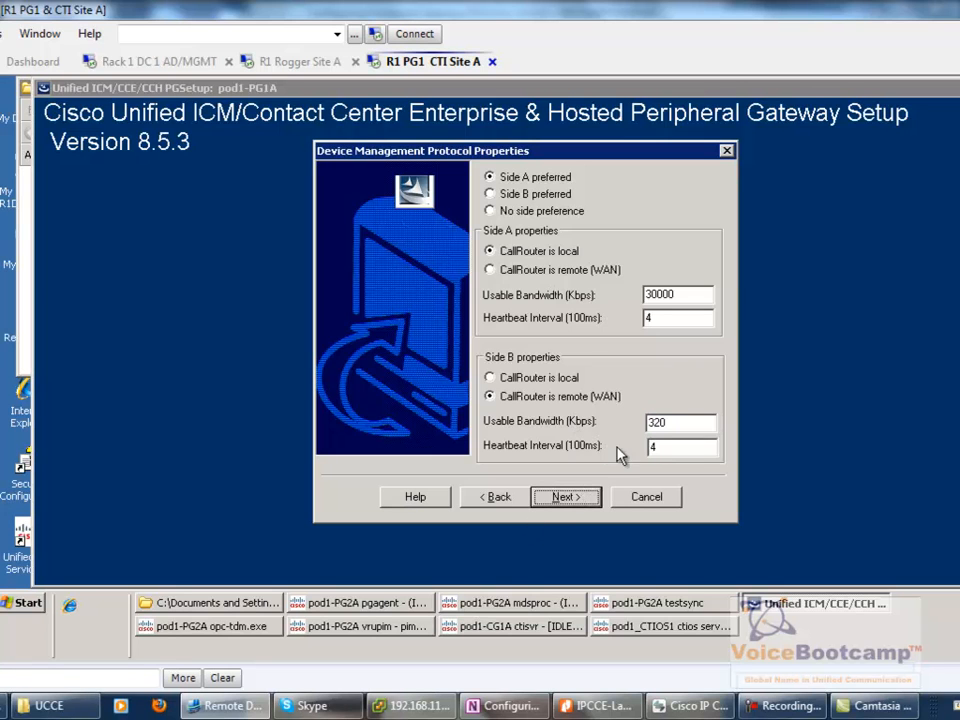
left_click_drag(655, 448, 612, 463)
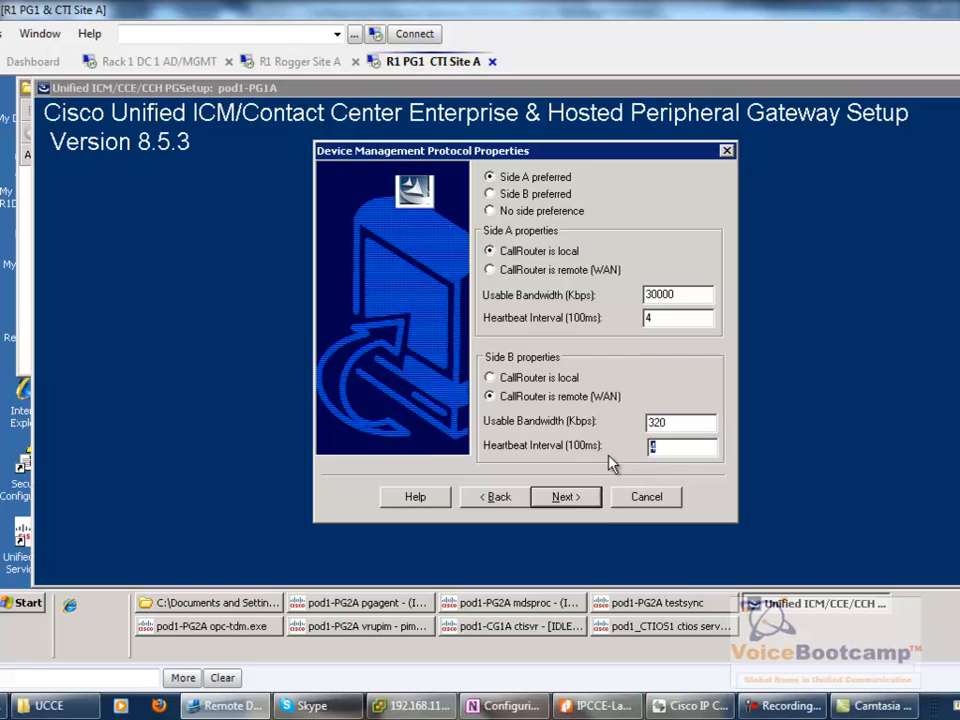
left_click(594, 504)
left_click(506, 510)
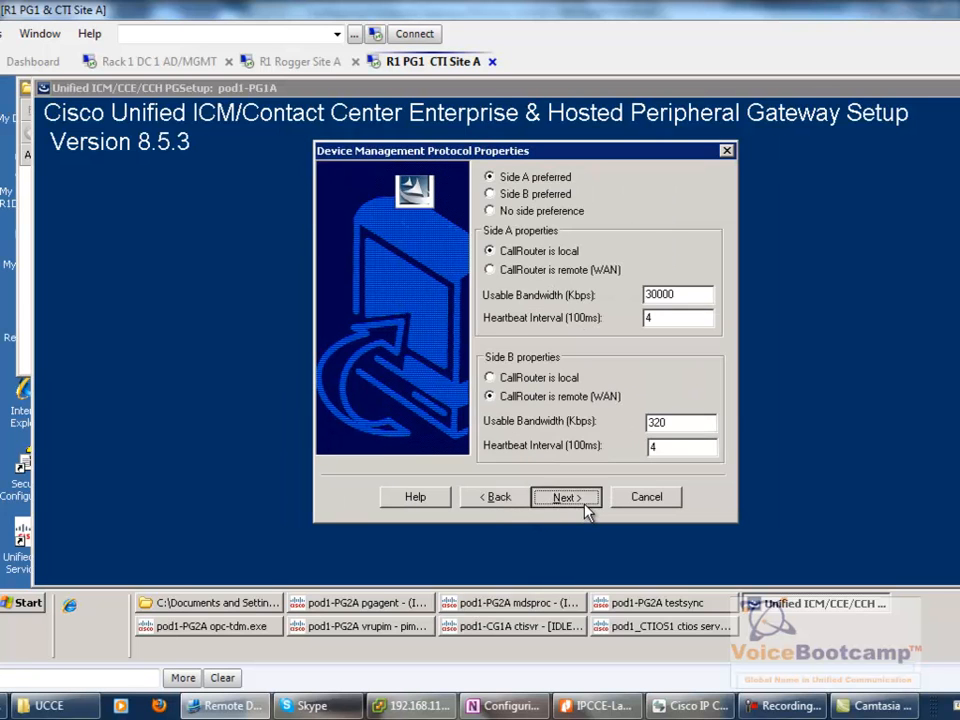
left_click(588, 499)
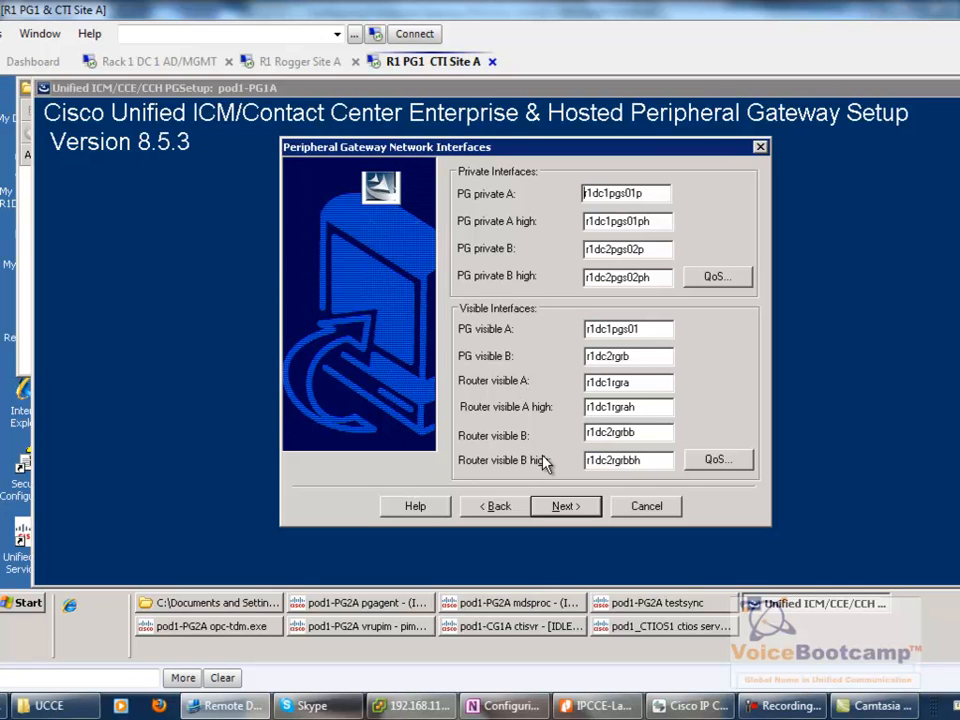
- Accept the Network Interfaces and setup summary pages to begin initializing the Peripheral Gateway
left_click(563, 506)
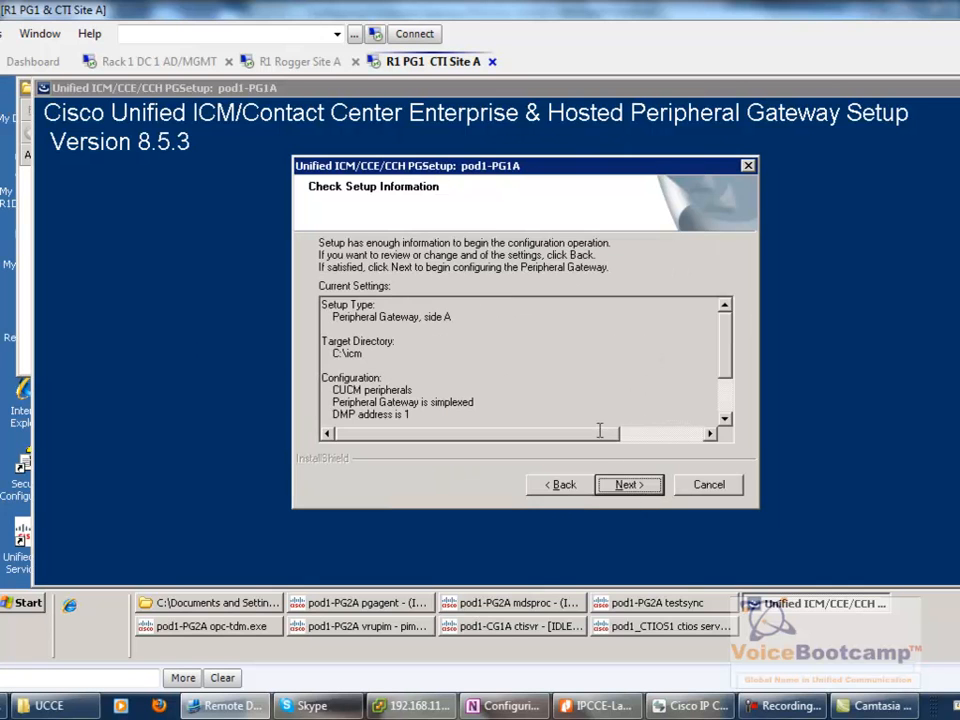
left_click(626, 484)
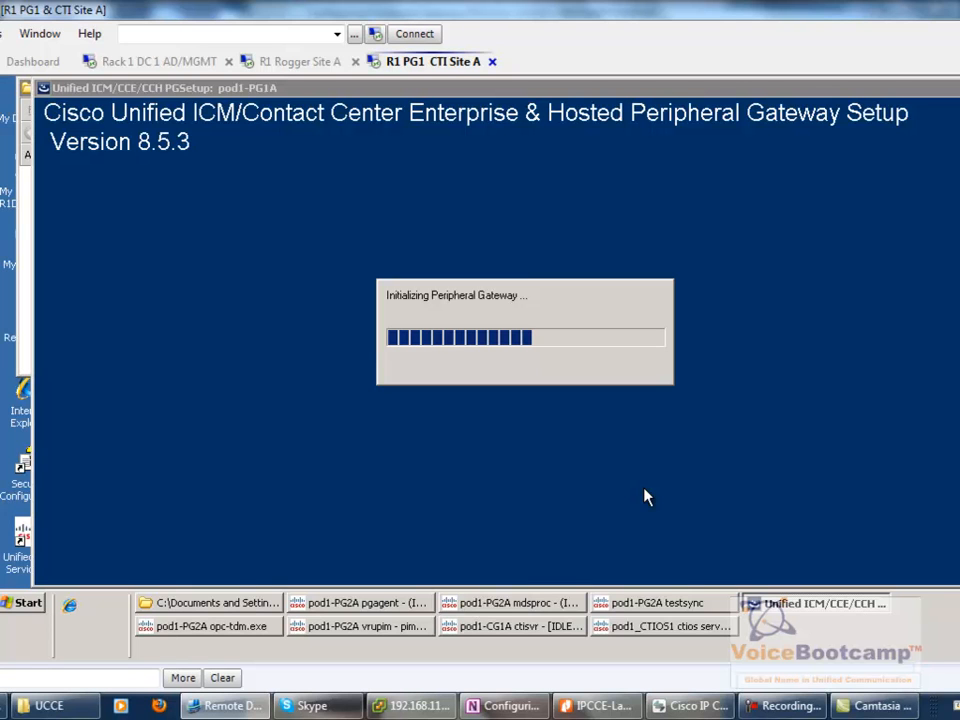
left_click(30, 604)
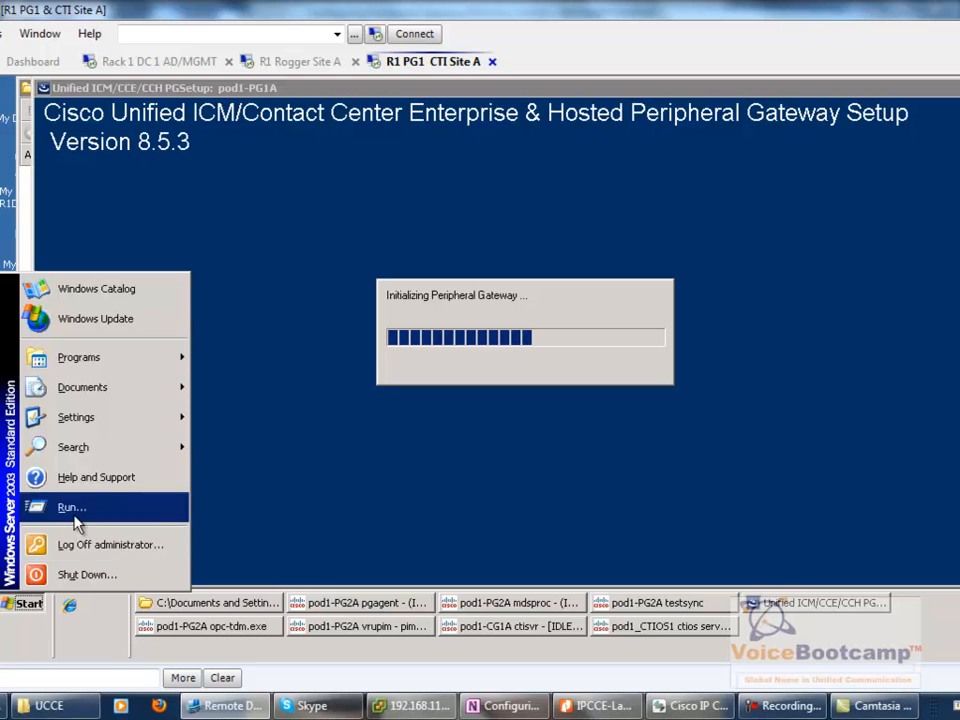
- Launch regedit and browse to HKEY_LOCAL_MACHINE\SOFTWARE\Cisco Systems, Inc.\ICM\pod1
left_click(74, 510)
type("regedit")
key("Return")
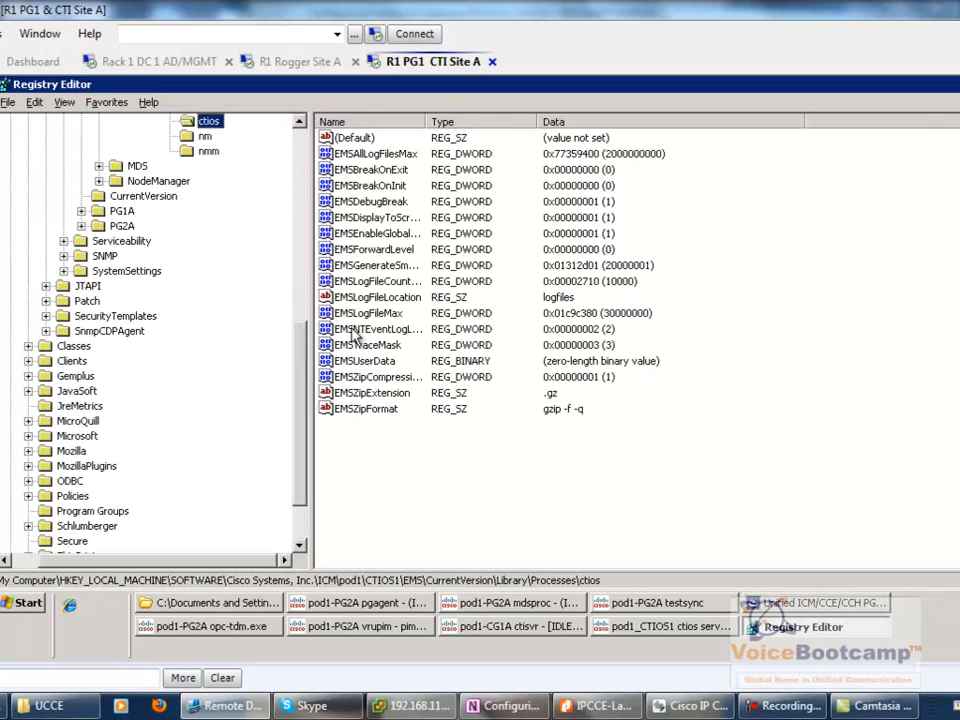
left_click_drag(299, 377, 301, 184)
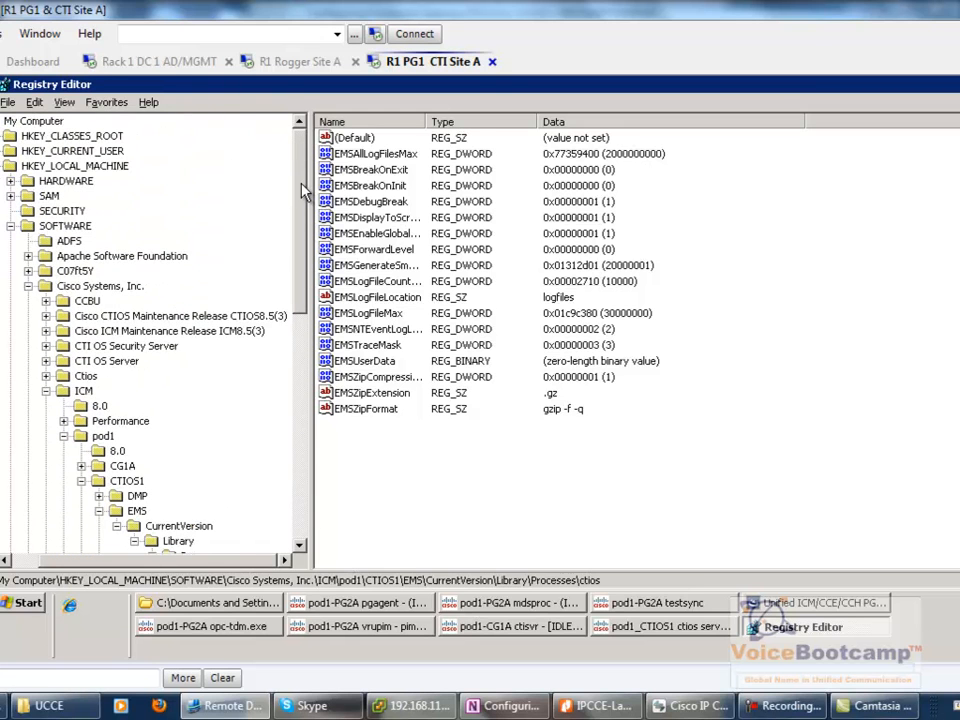
left_click(75, 166)
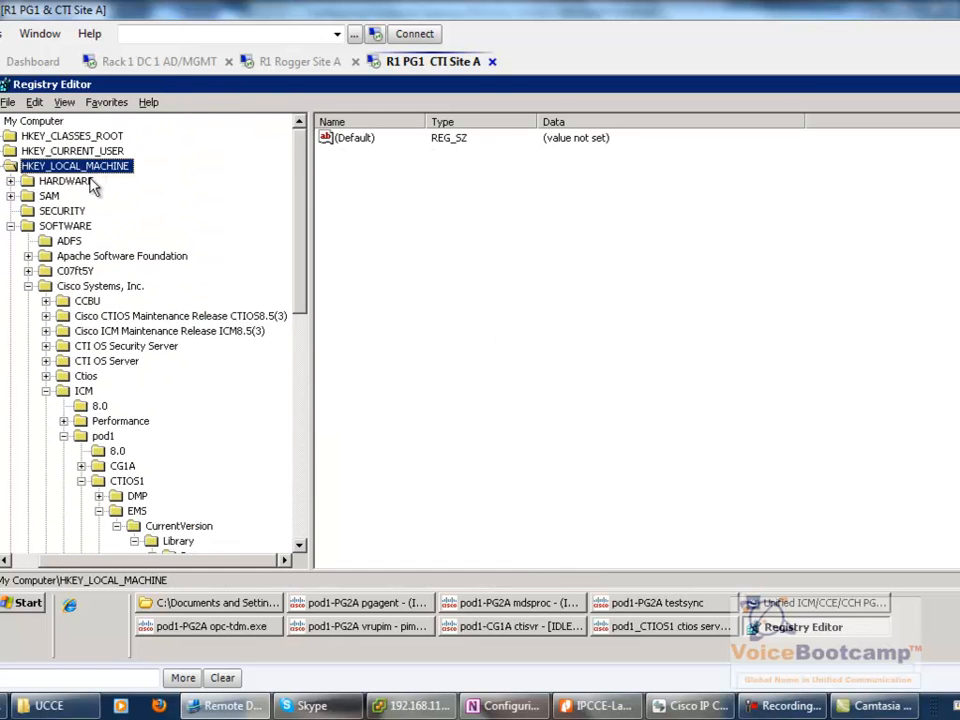
left_click(54, 216)
left_click(60, 226)
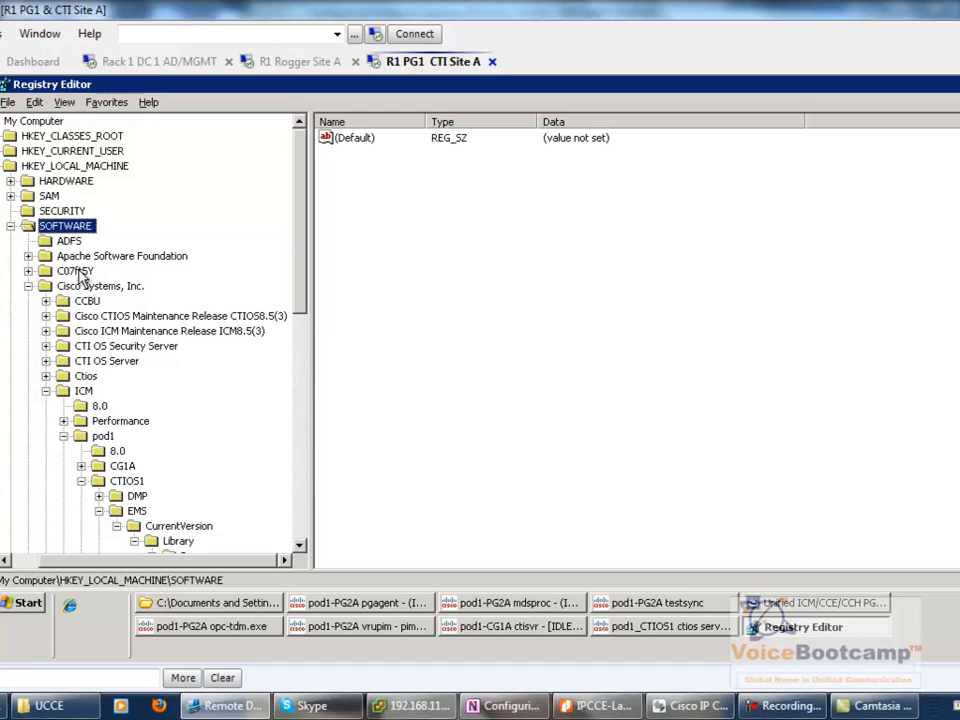
left_click(83, 288)
left_click(82, 391)
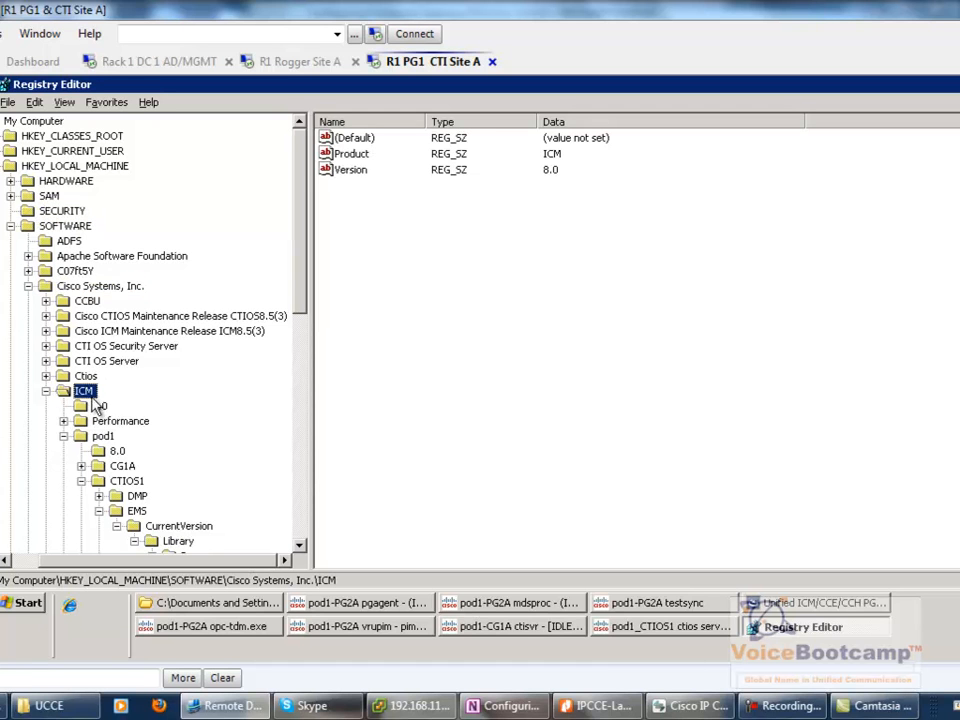
left_click(106, 438)
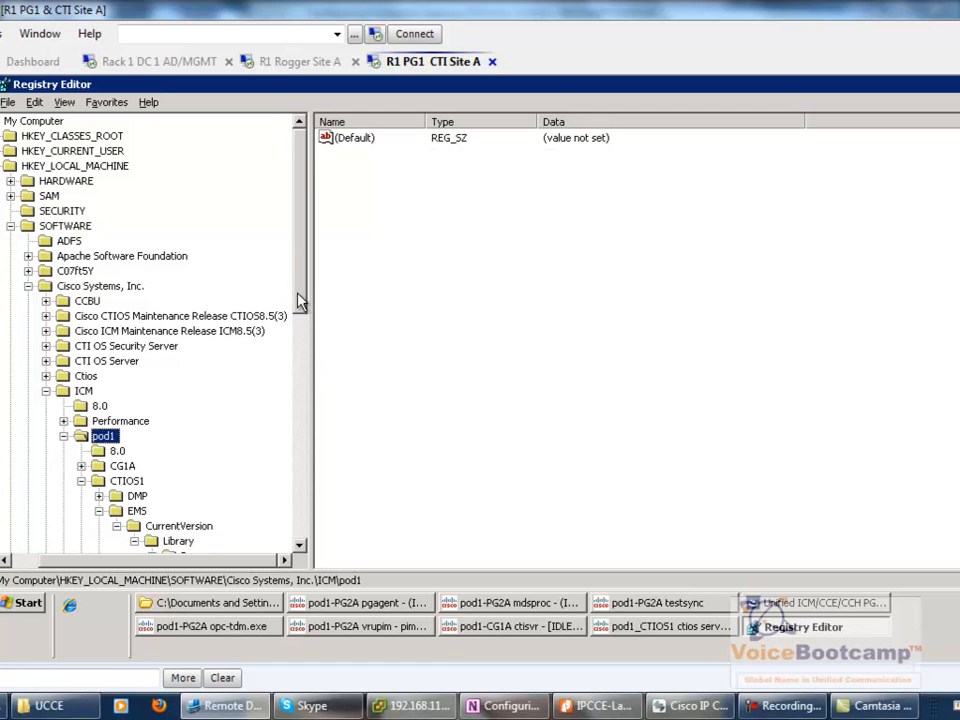
- Collapse CTIOS1 and expand PG1A\EMS\CurrentVersion\Library\Processes to show the jgw1 process values
scroll(227, 266, "down", 3)
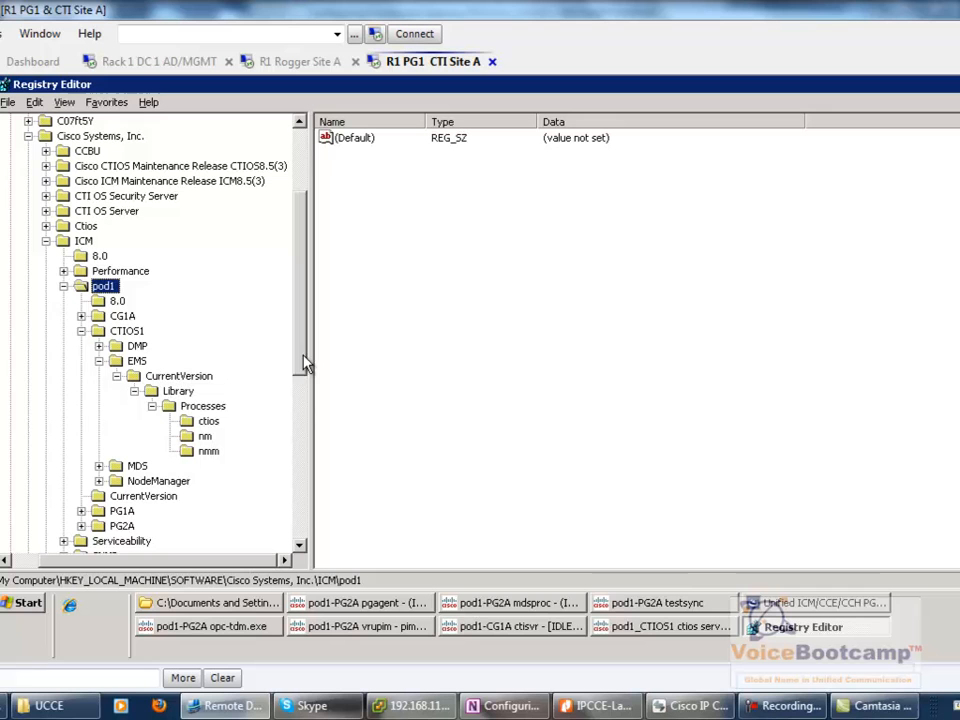
left_click(99, 361)
left_click(83, 332)
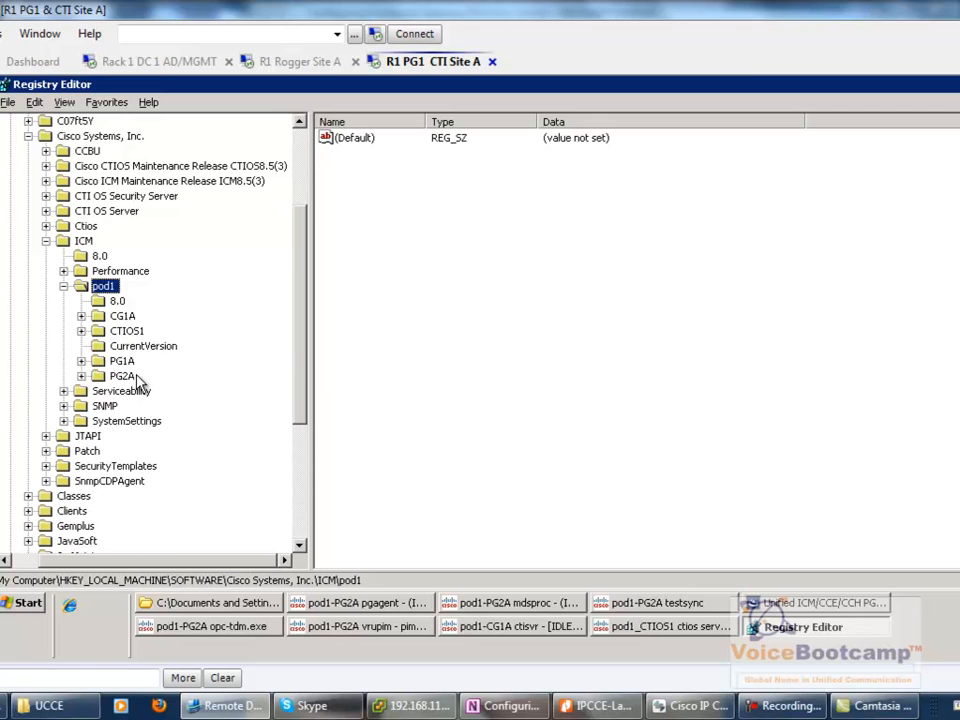
left_click(116, 364)
double_click(105, 362)
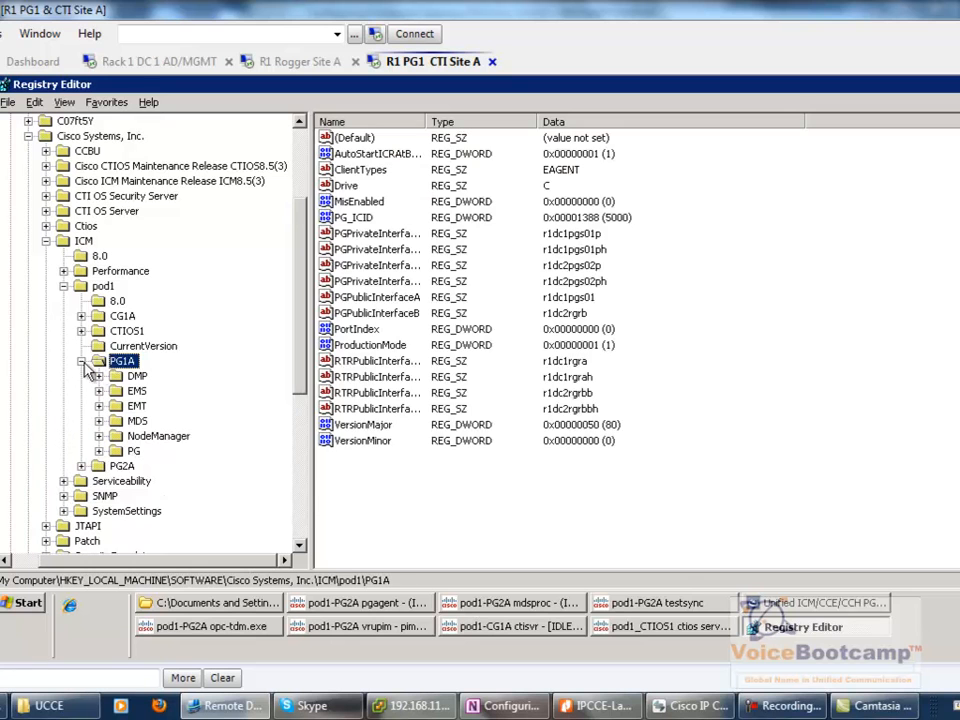
double_click(130, 392)
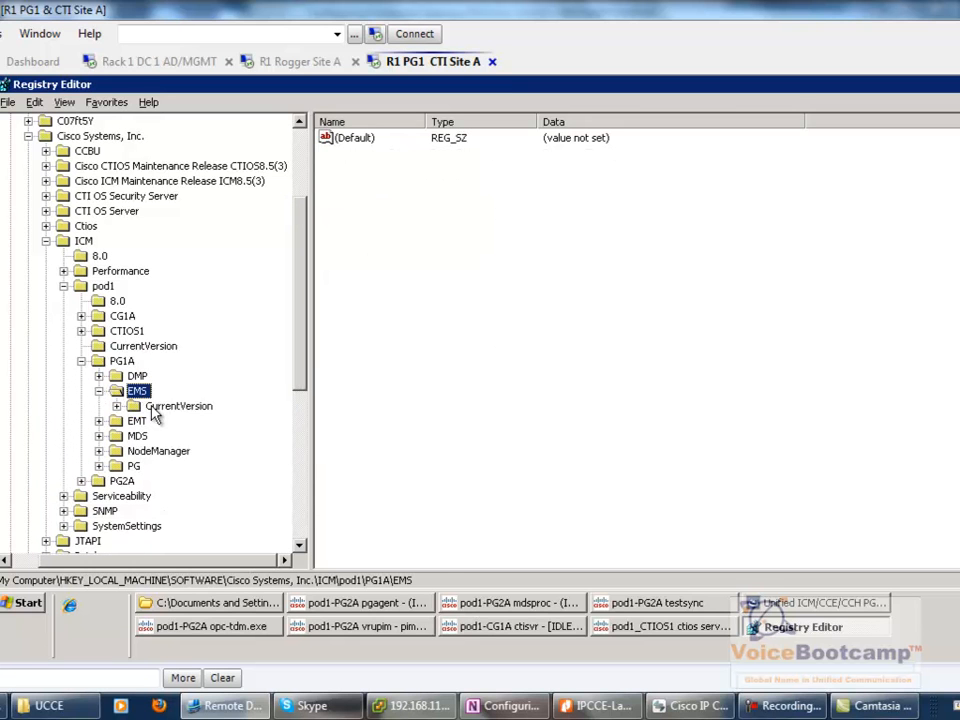
double_click(160, 407)
double_click(172, 421)
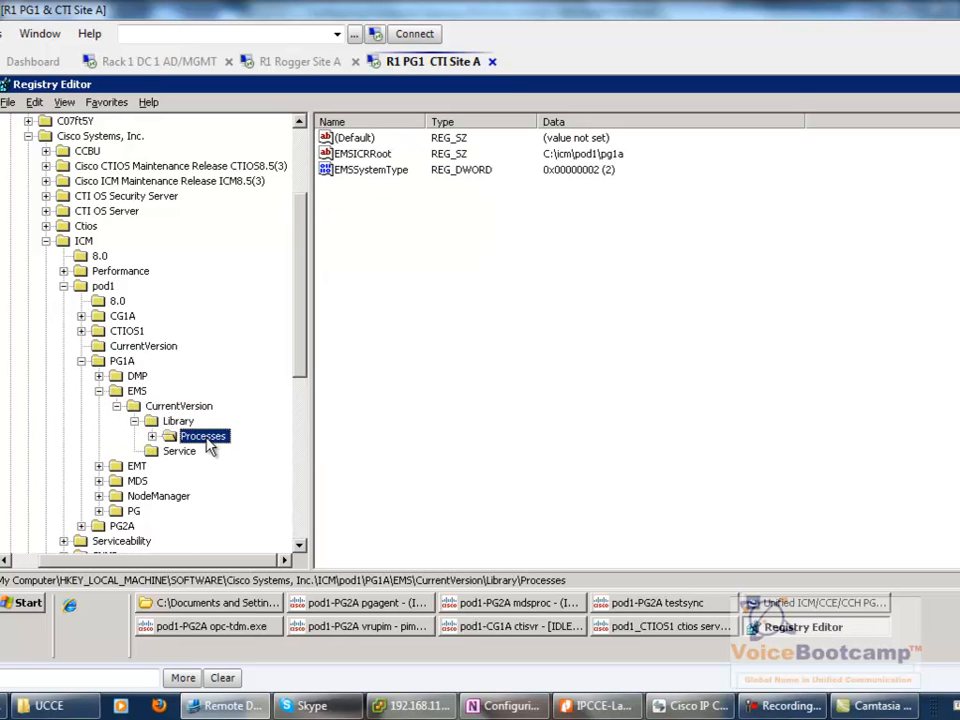
double_click(192, 437)
left_click(208, 422)
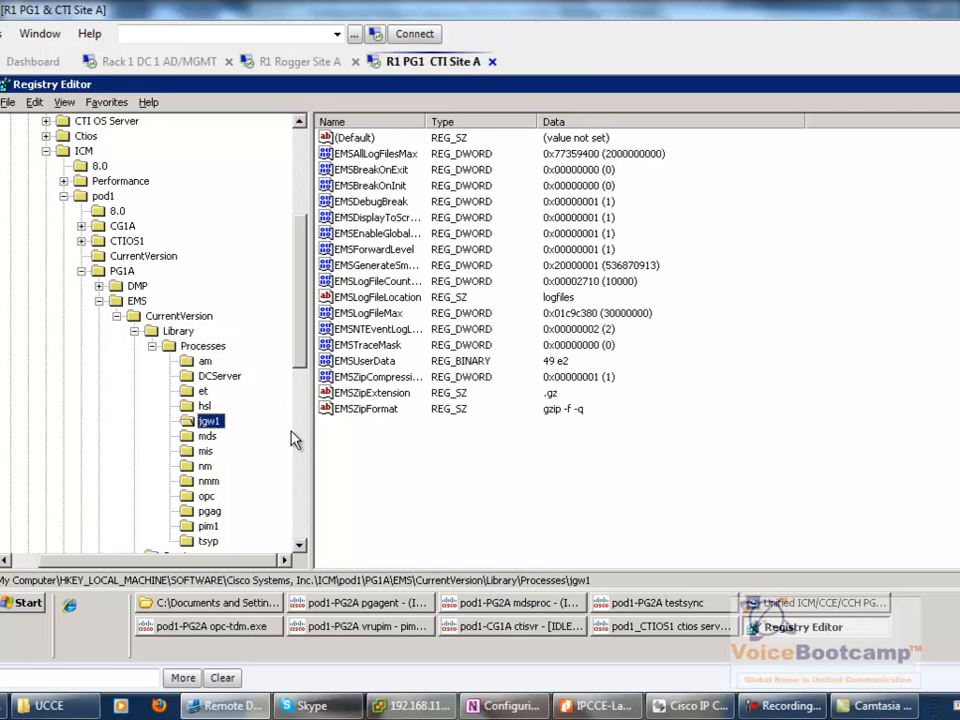
- Inspect jgw1's EMSDisplayToScreen value, leaving it at 1, and collapse Processes
left_click(357, 219)
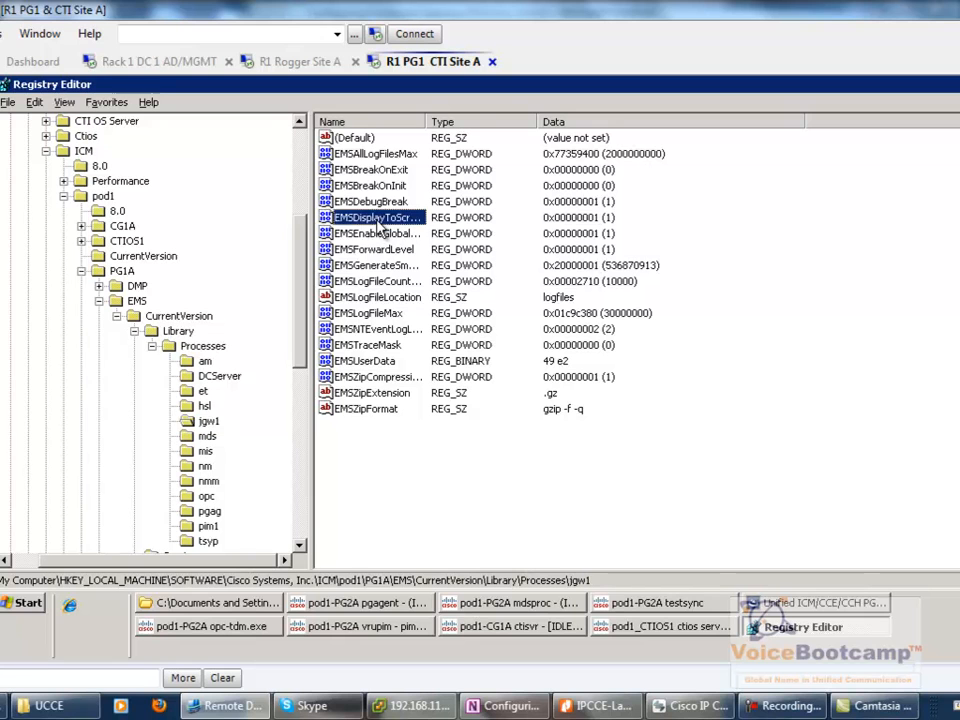
double_click(380, 219)
key("Escape")
left_click(152, 347)
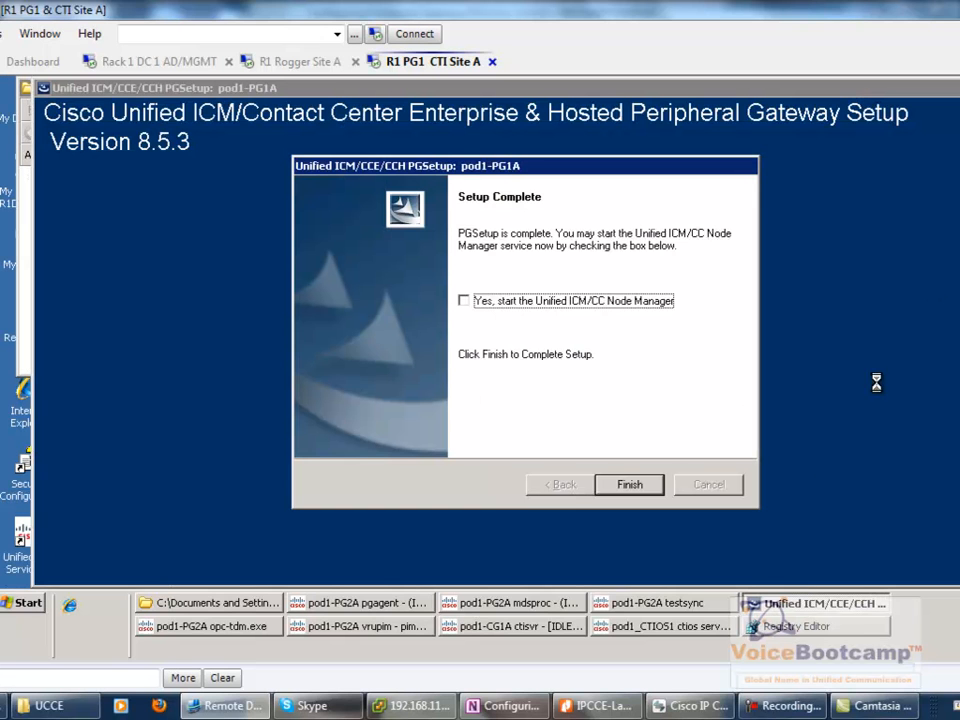
- Tick 'Yes, start the Unified ICM/CC Node Manager' and finish the PG1A setup
left_click(520, 304)
left_click(625, 487)
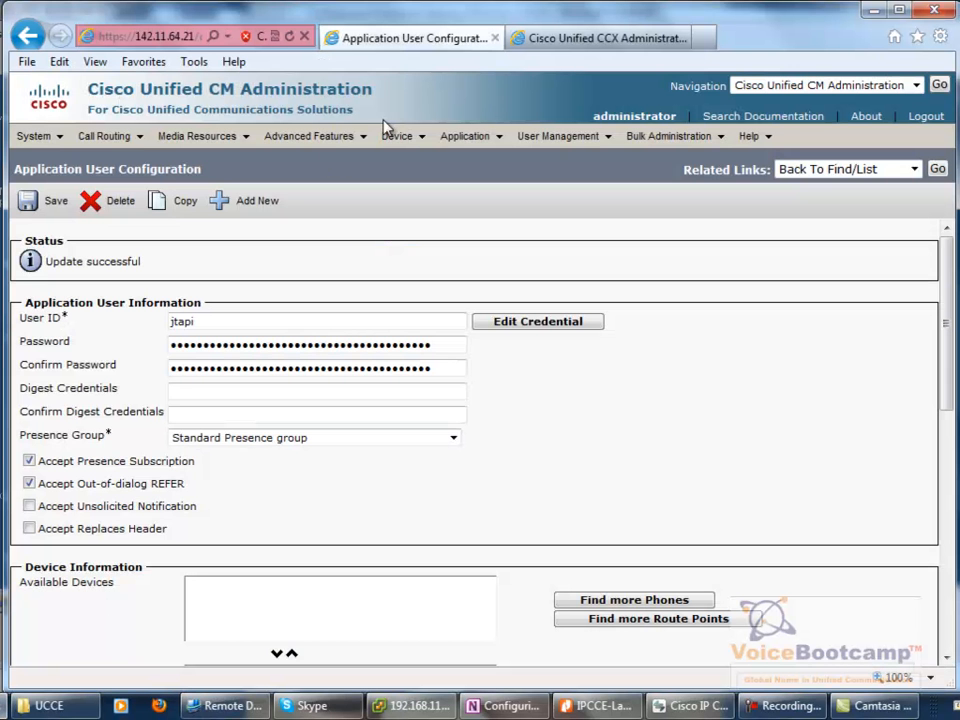
- Find all CTI route points and note CallCenter's status is Unregistered
left_click(418, 166)
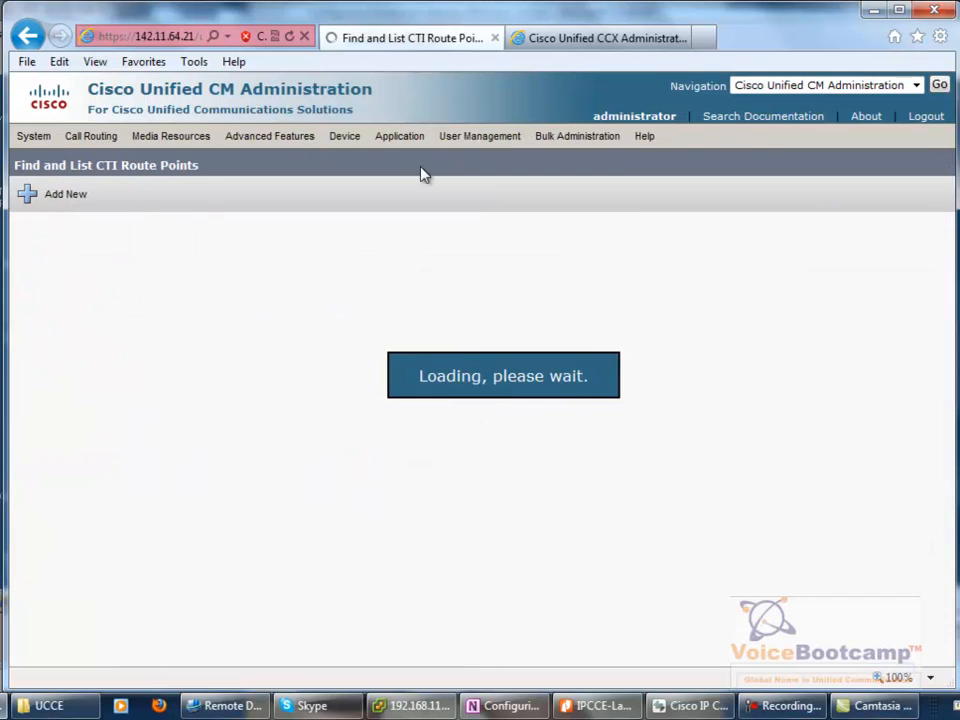
left_click(546, 264)
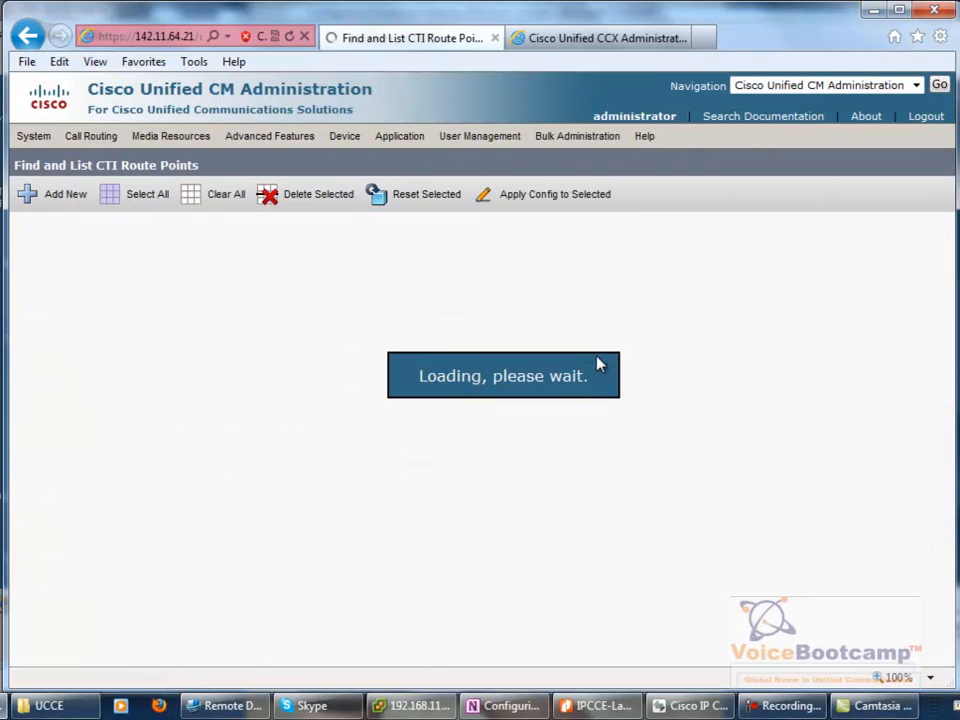
left_click_drag(698, 403, 781, 397)
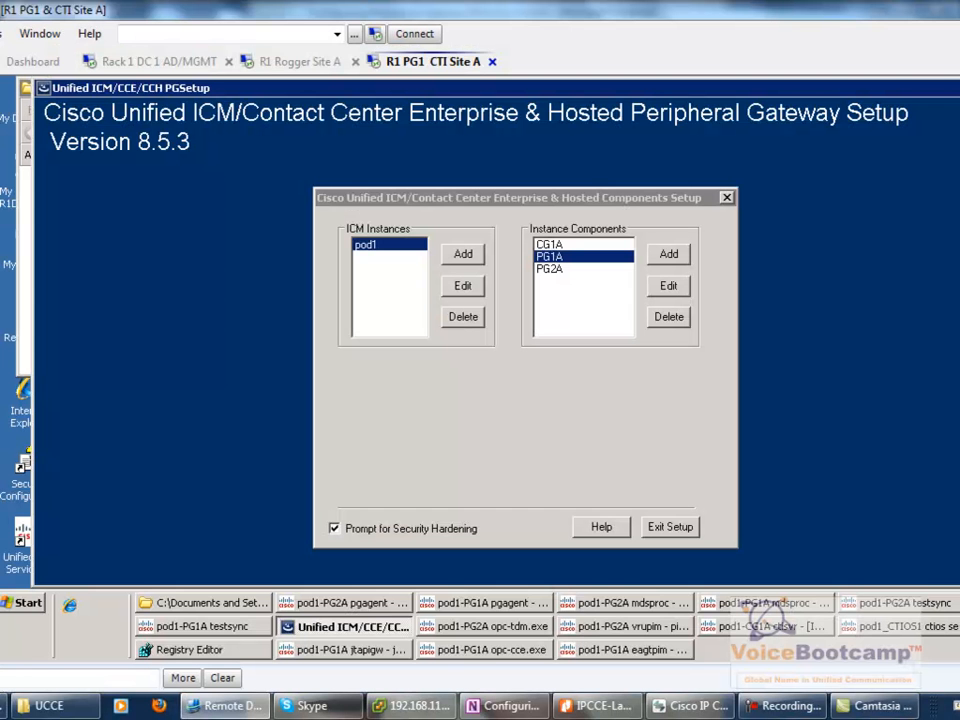
- Bring up PG1A's eagtpim and jtapigw consoles, enlarge jtapigw, and confirm both ACTIVE before returning to the browser
left_click(610, 652)
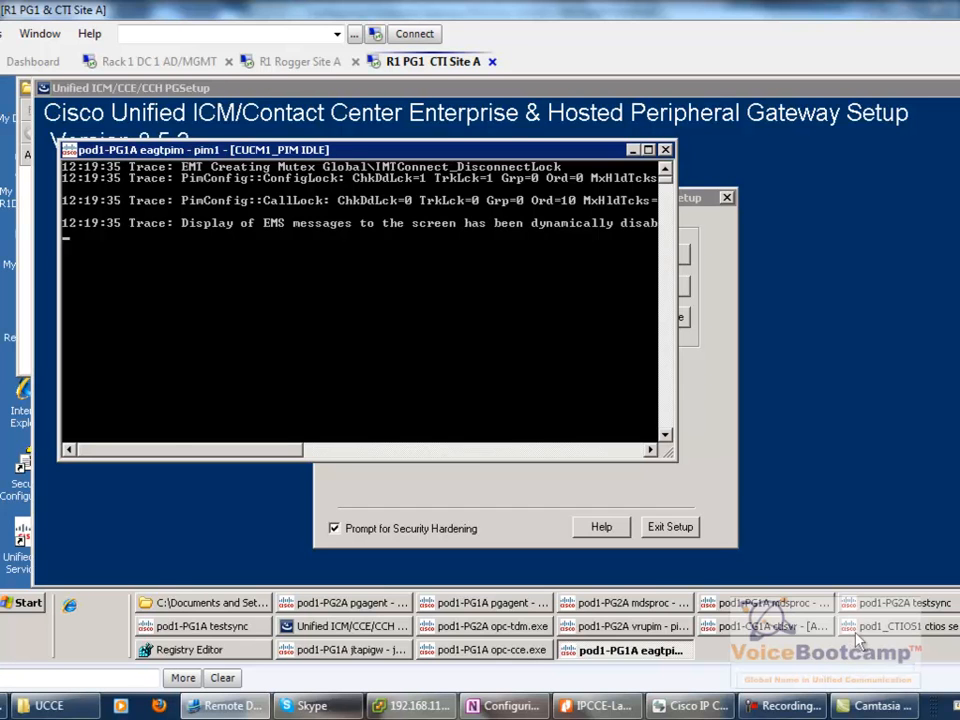
left_click(343, 650)
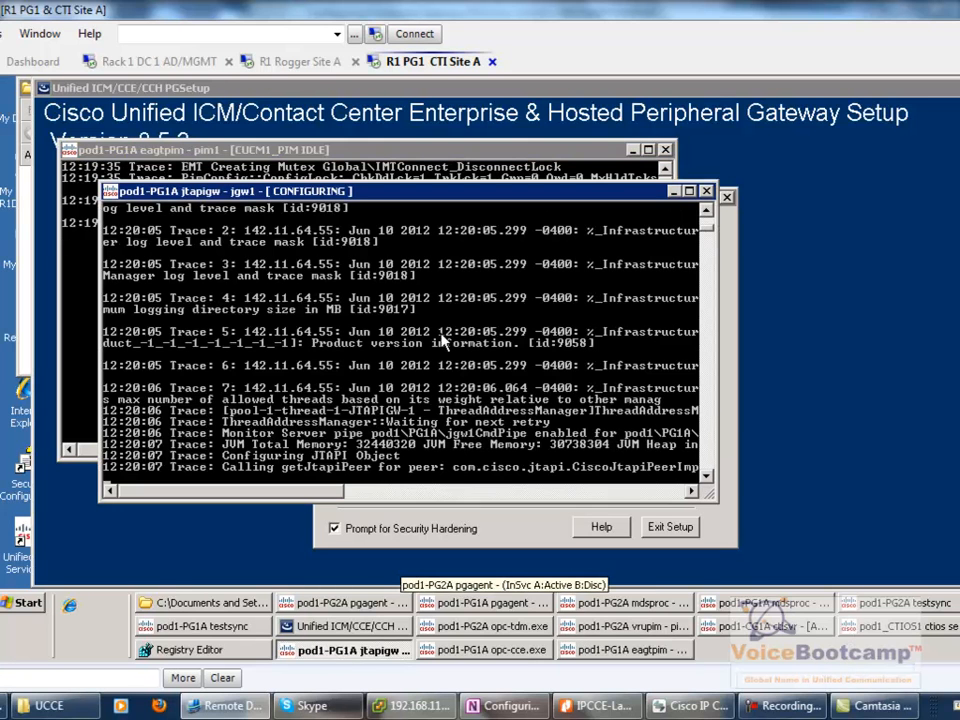
left_click_drag(560, 184, 619, 189)
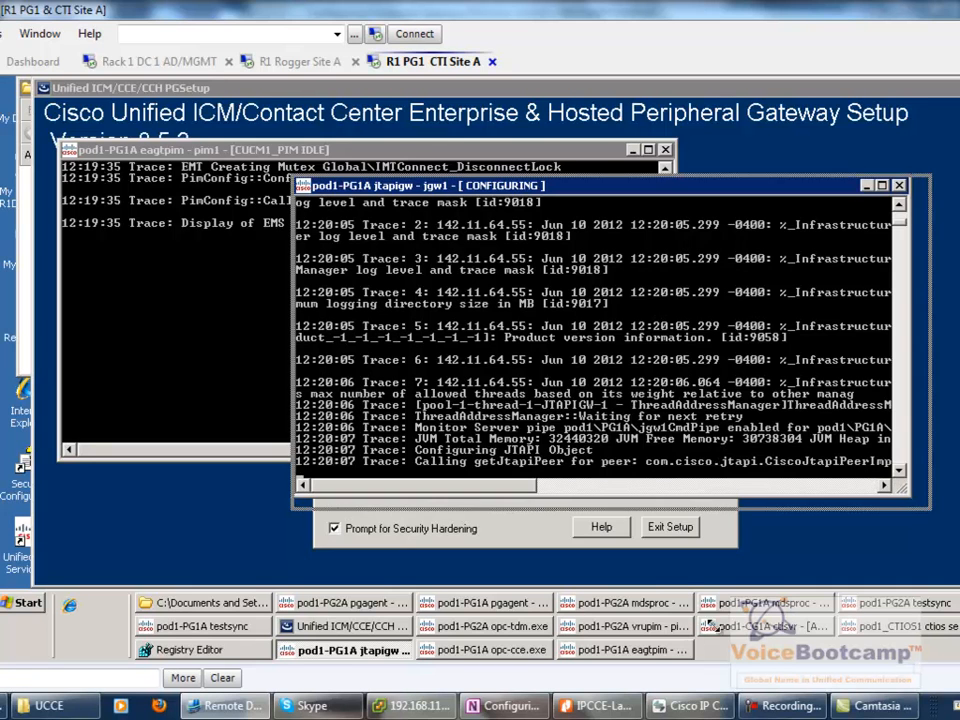
left_click_drag(903, 489, 950, 516)
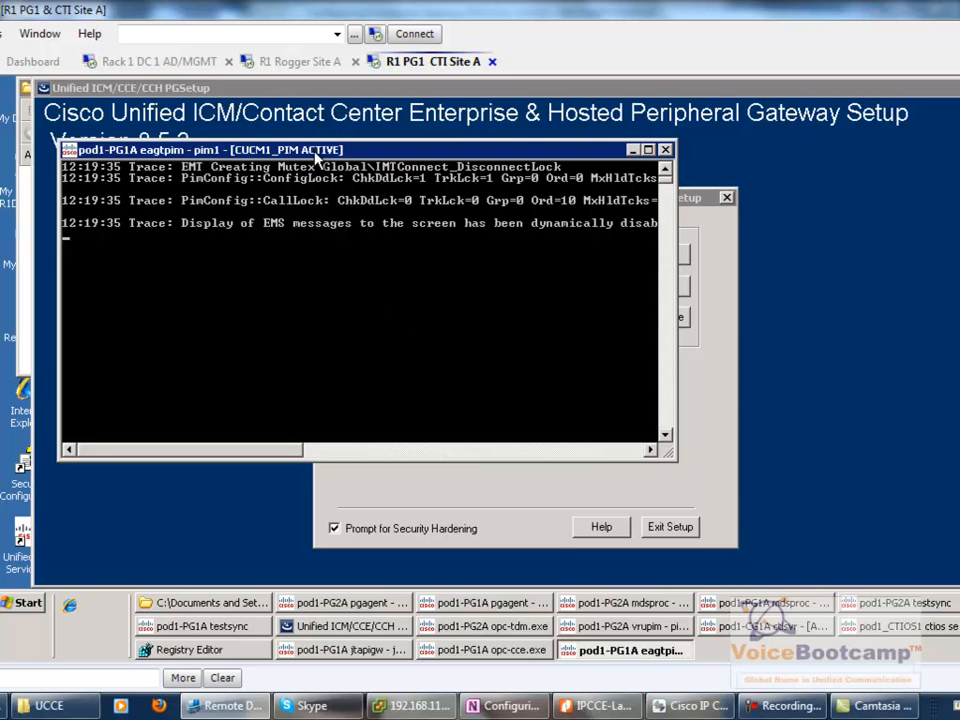
left_click(340, 649)
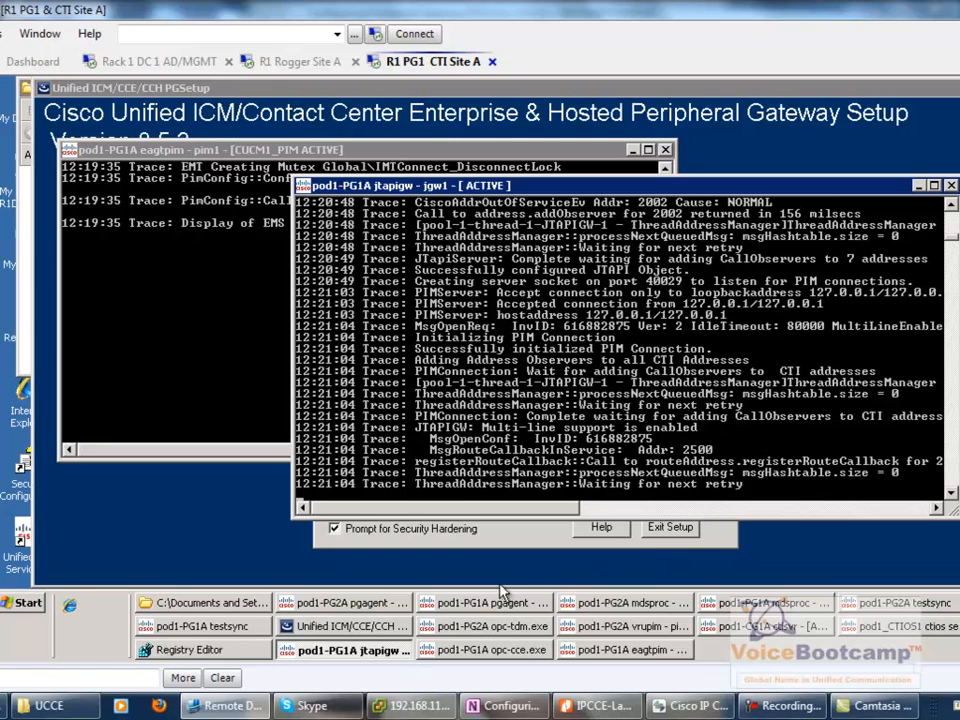
mouse_move(48, 705)
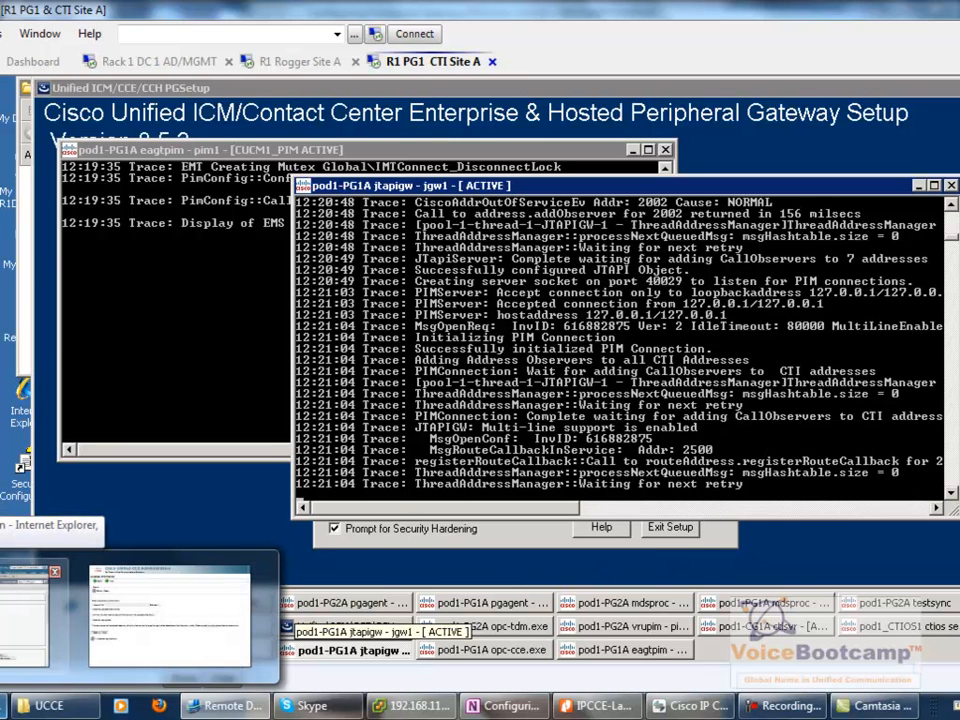
left_click(25, 612)
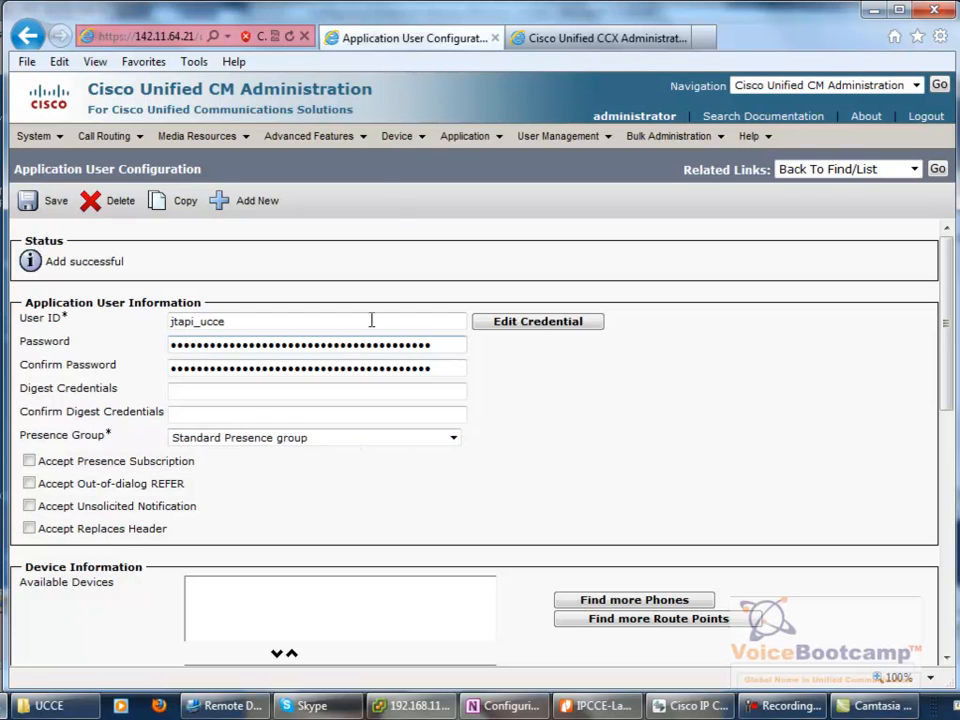
- Reload CTI route points, verify CallCenter 2500 is Registered with 142.11.64.21, and exit PG setup
mouse_move(398, 148)
left_click(416, 167)
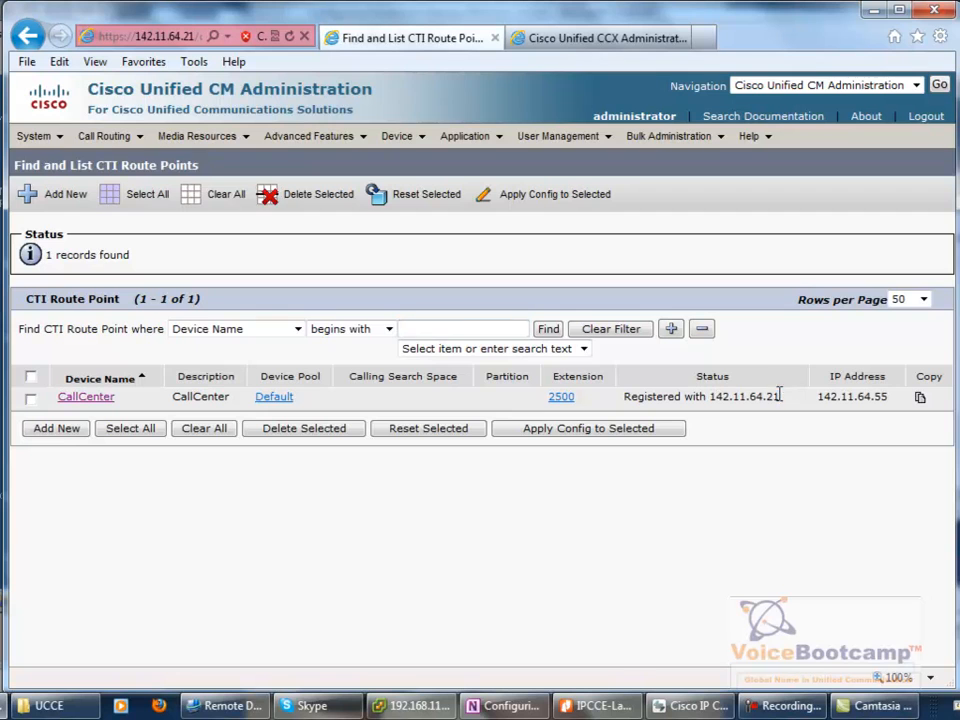
left_click_drag(779, 396, 622, 397)
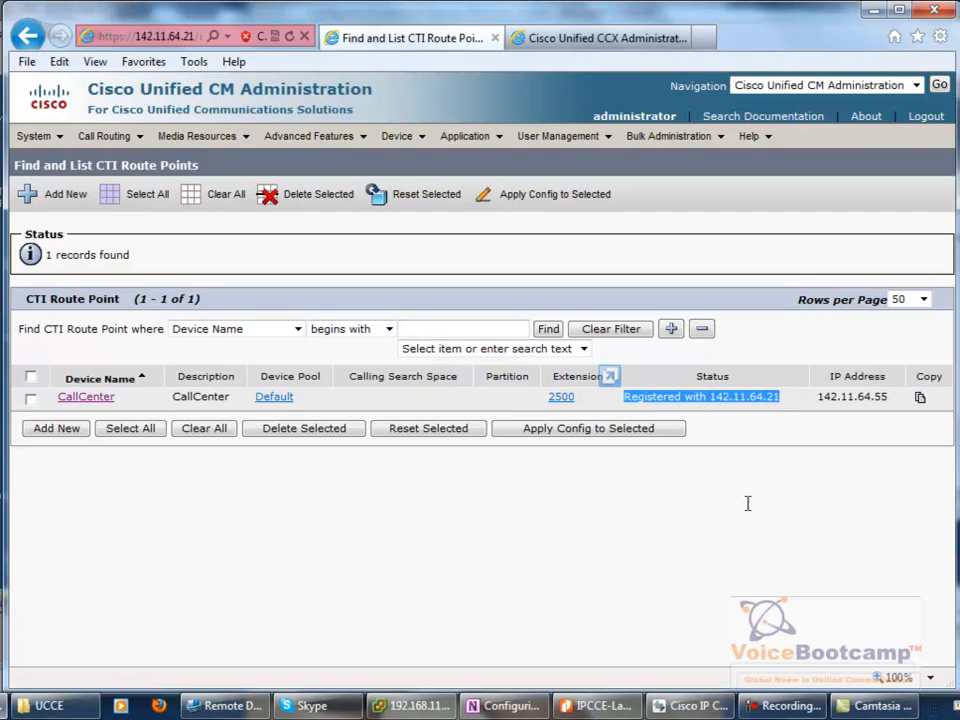
left_click(771, 538)
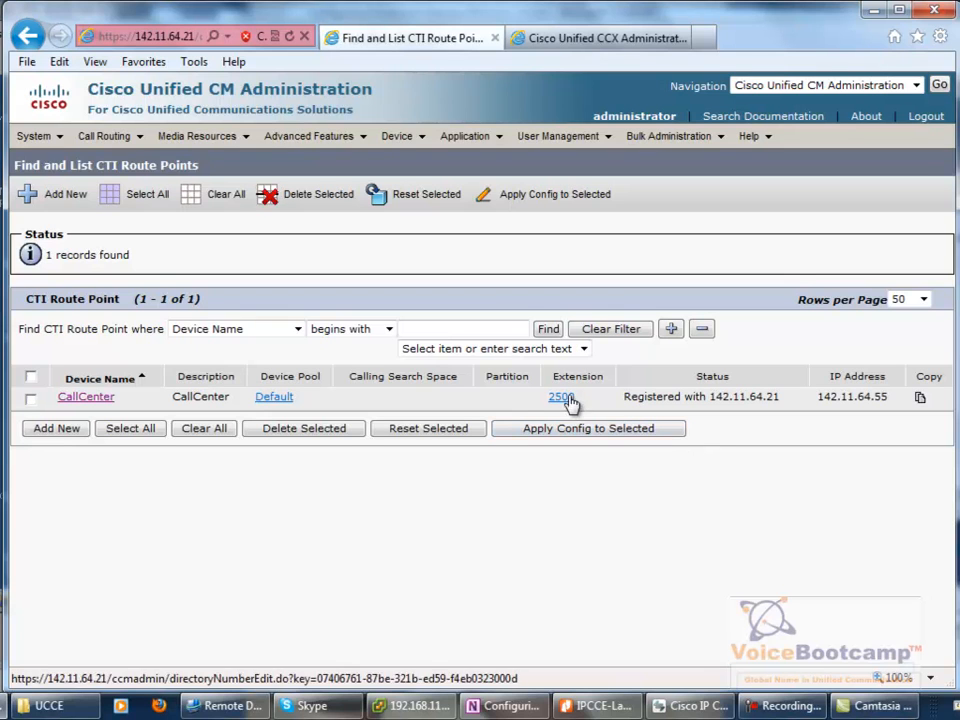
left_click_drag(578, 398, 538, 407)
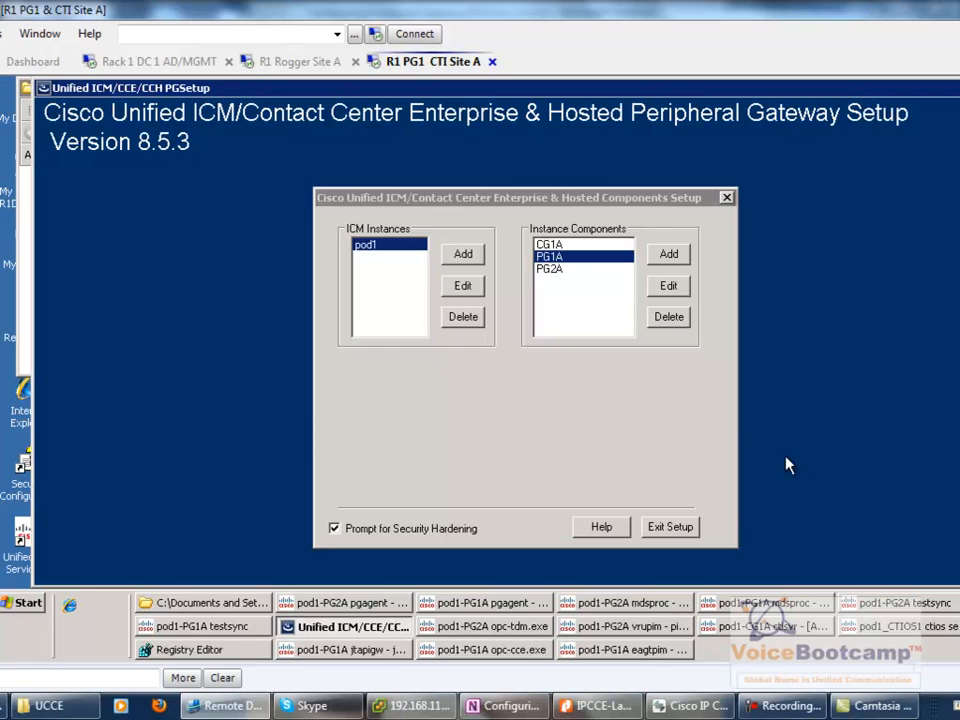
left_click(686, 528)
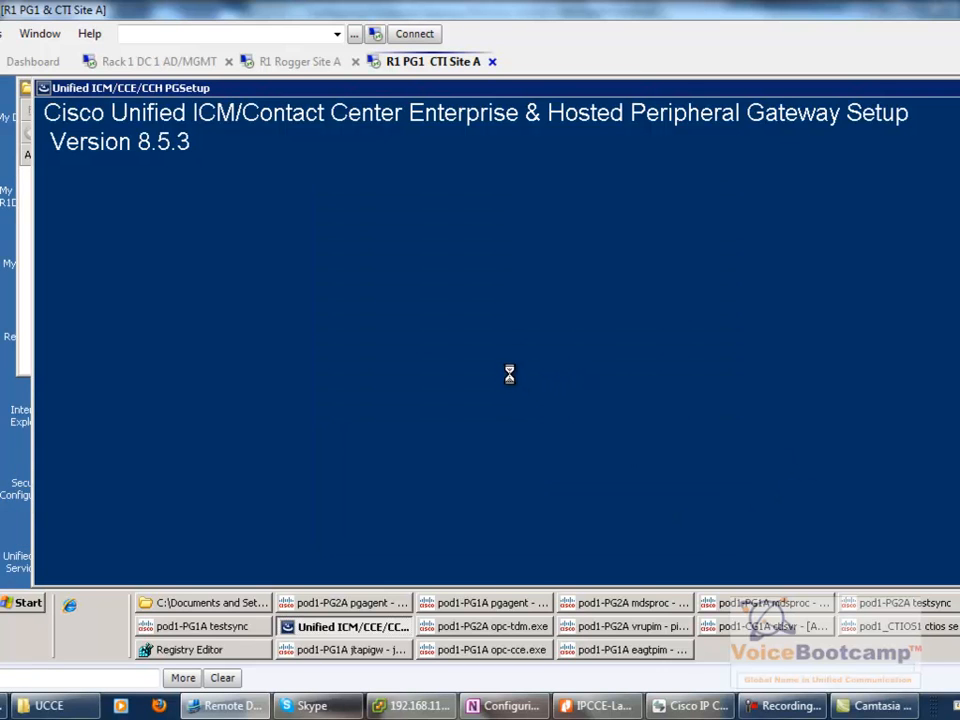